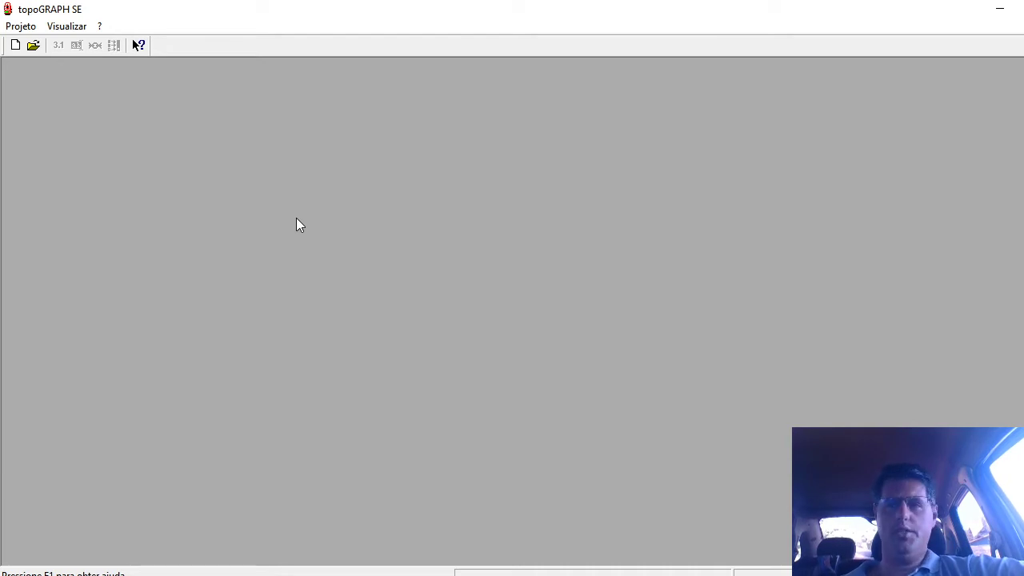
Look at the GLEDSON SEÇÕES project file and project options without opening anything.
{"action": "left_click", "coordinate": [34, 47]}
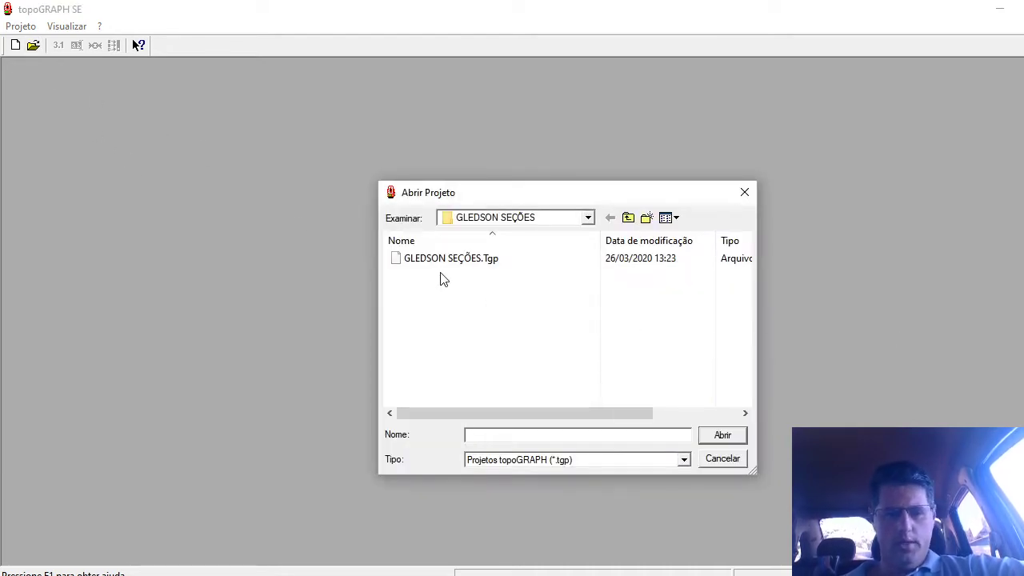
{"action": "left_click", "coordinate": [449, 267]}
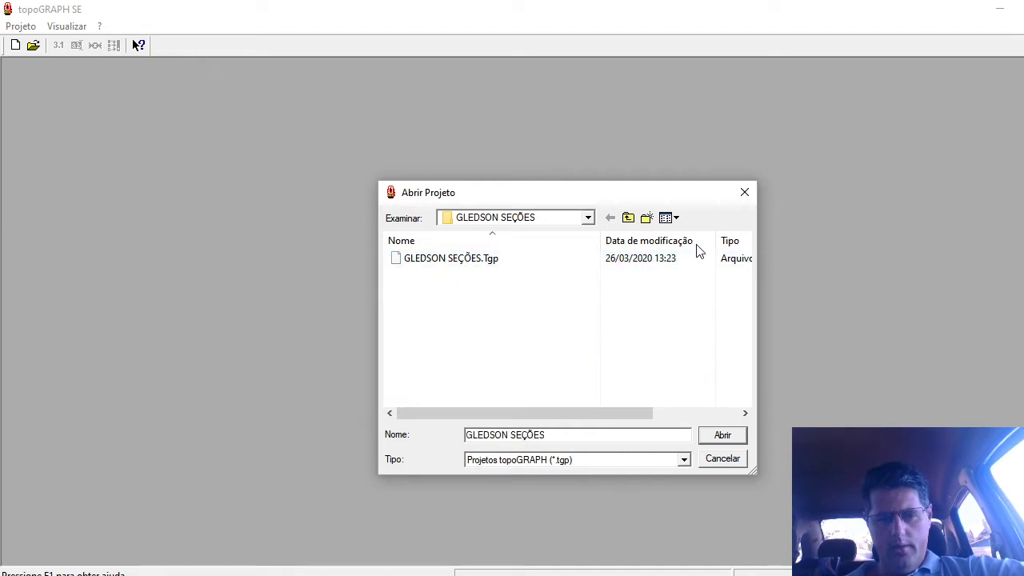
{"action": "left_click", "coordinate": [744, 193]}
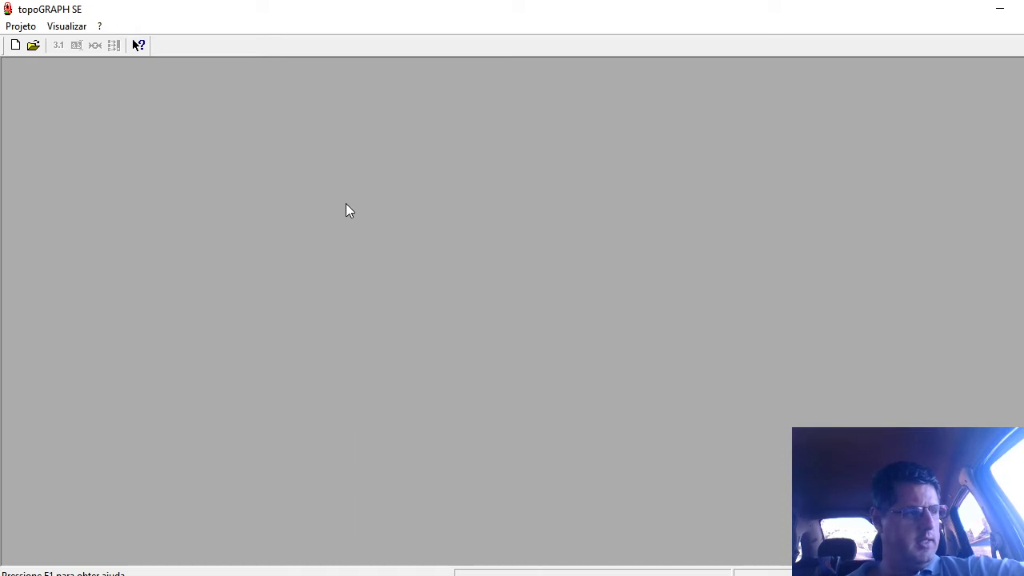
{"action": "left_click", "coordinate": [31, 28]}
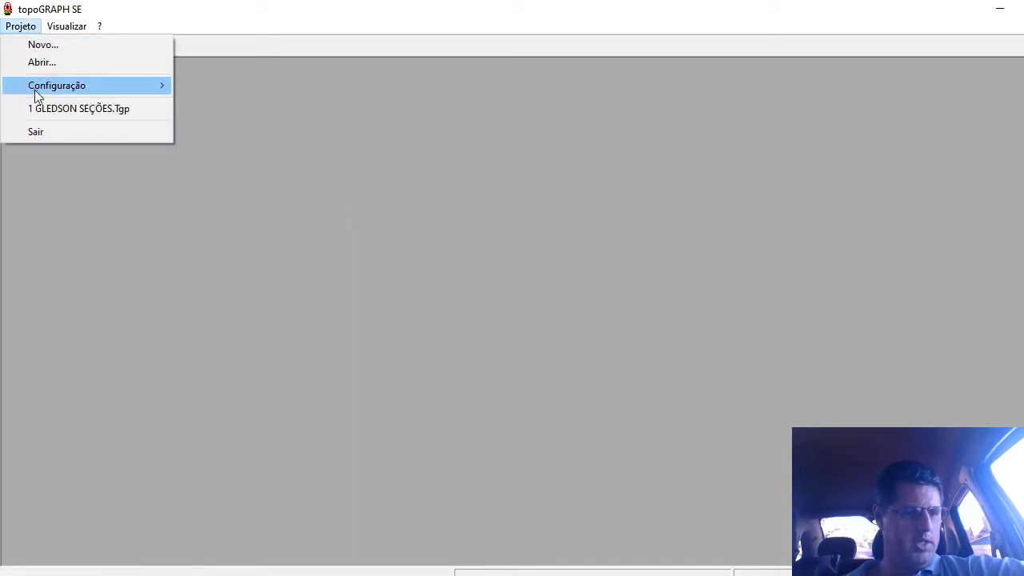
{"action": "left_click", "coordinate": [457, 194]}
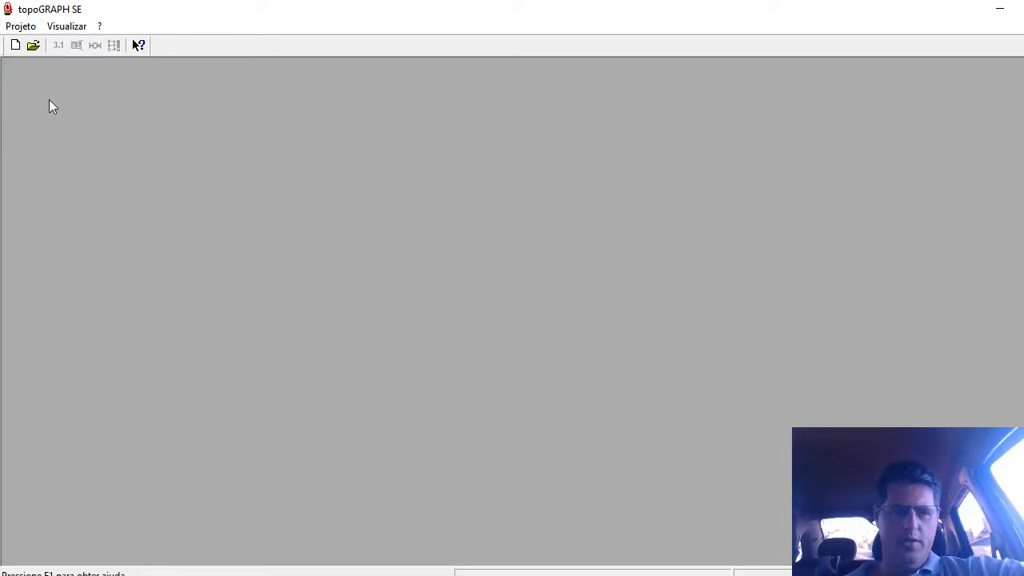
Start a new project with its name, author and location 'IN CAR', then browse for a folder.
{"action": "left_click", "coordinate": [15, 46]}
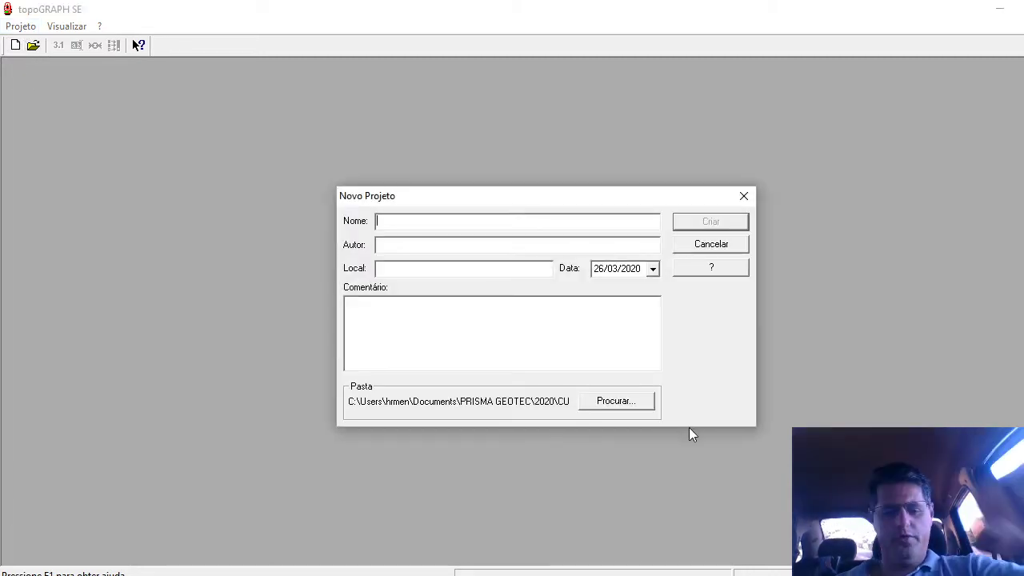
{"action": "type", "text": "l"}
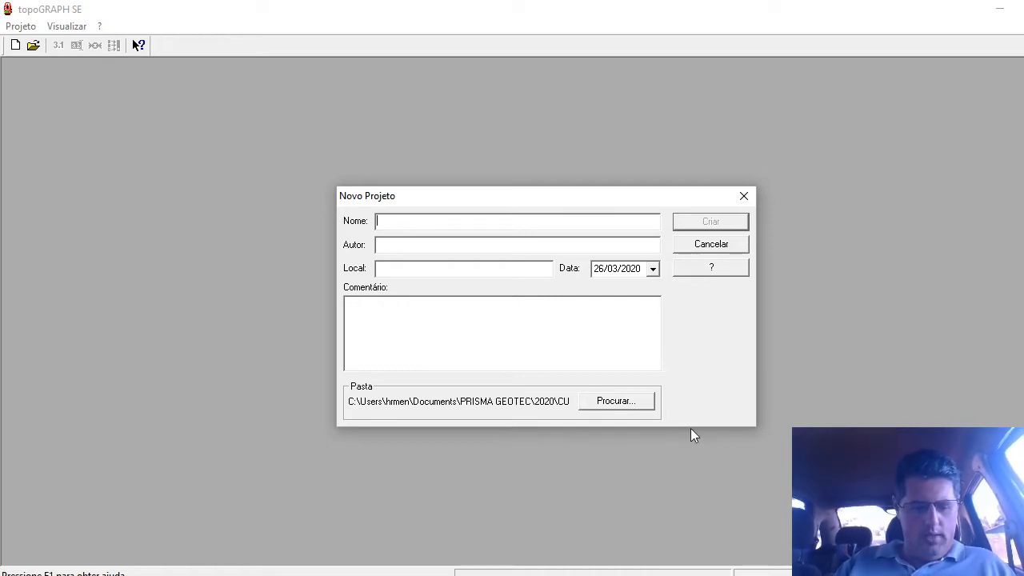
{"action": "type", "text": "TOP"}
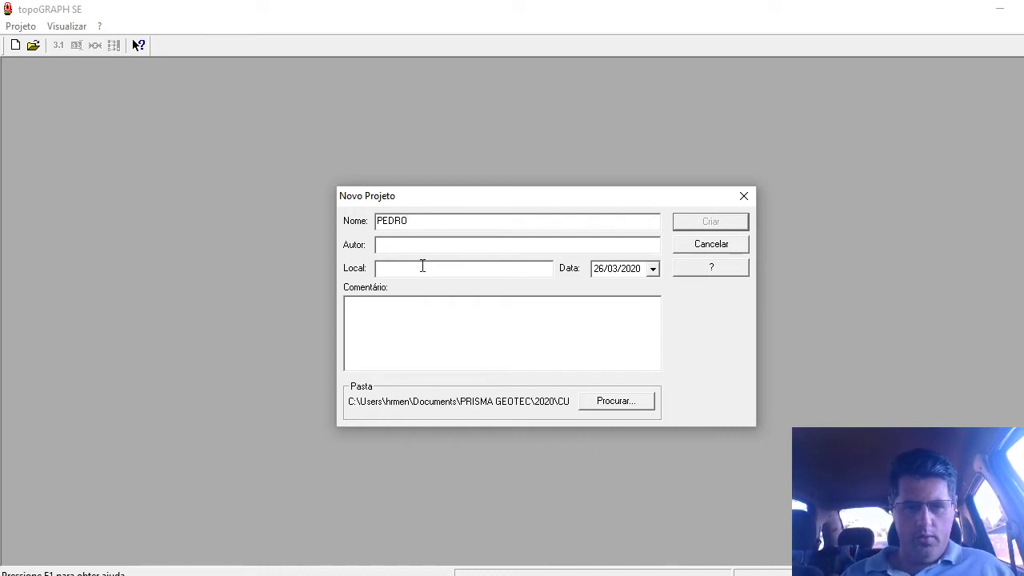
{"action": "type", "text": "A"}
{"action": "type", "text": "HELTON"}
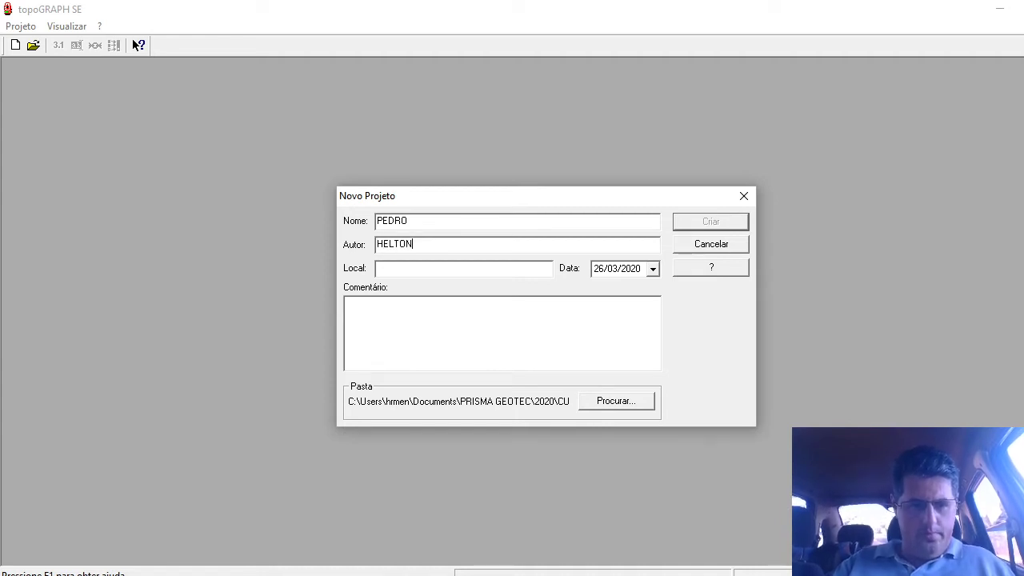
{"action": "type", "text": "I"}
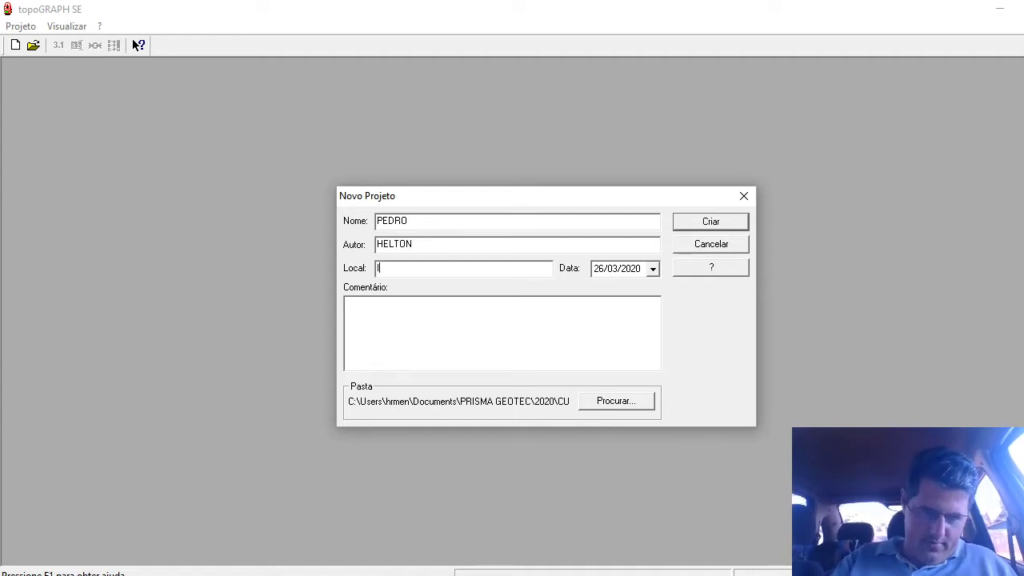
{"action": "type", "text": "N DRIVE"}
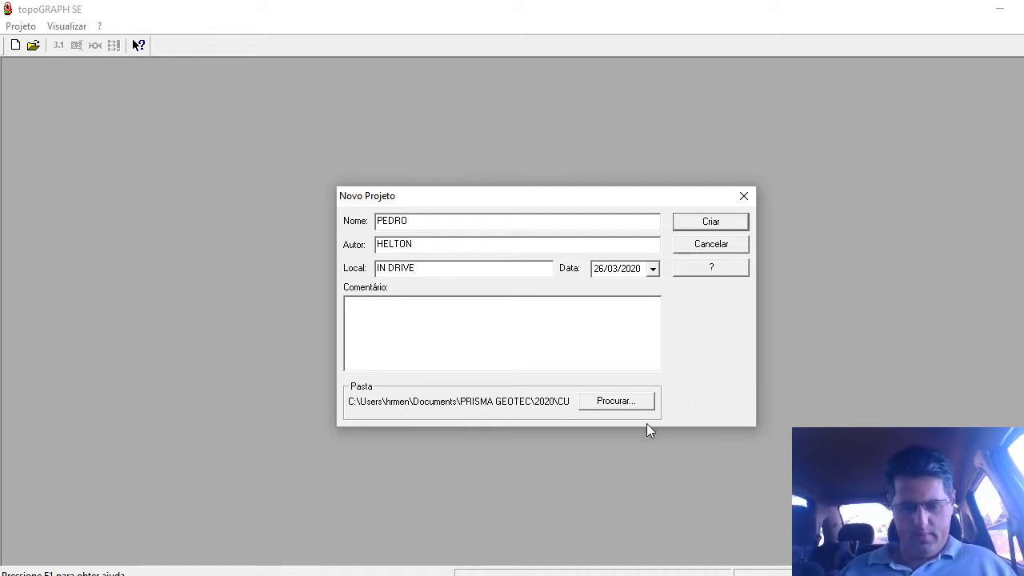
{"action": "key", "text": "BackSpace"}
{"action": "type", "text": "IN"}
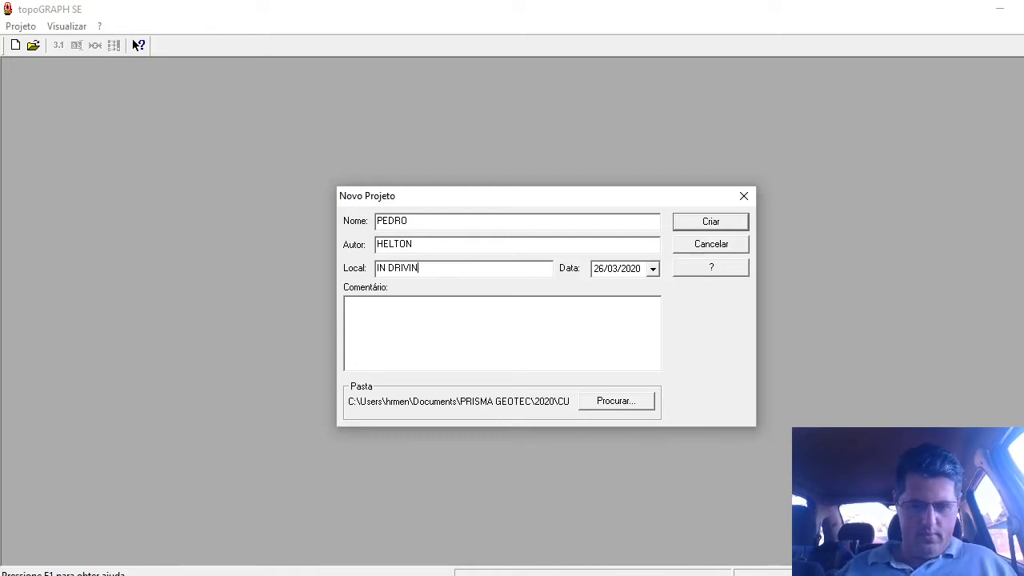
{"action": "key", "text": "BackSpace"}
{"action": "key", "text": "BackSpace"}
{"action": "key", "text": "BackSpace"}
{"action": "key", "text": "BackSpace"}
{"action": "key", "text": "BackSpace"}
{"action": "key", "text": "BackSpace"}
{"action": "type", "text": "CAR"}
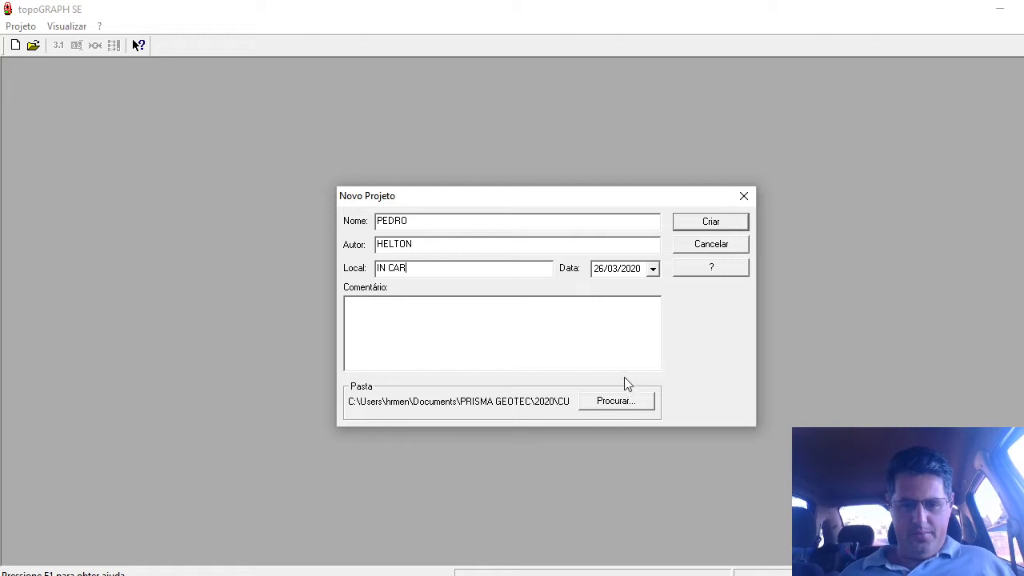
{"action": "left_click", "coordinate": [626, 403]}
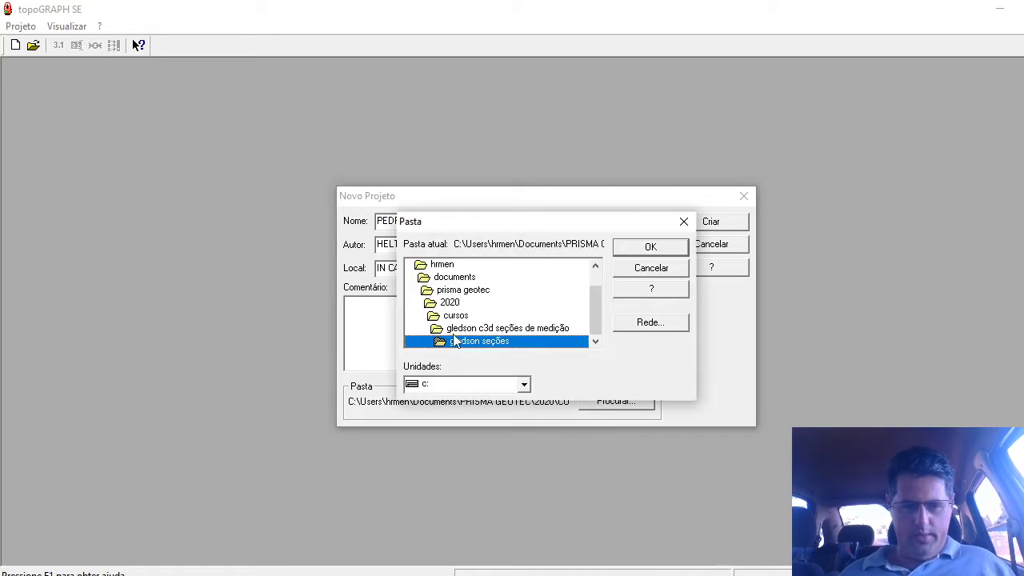
Set the project folder to the course folder under 2020\cursos.
{"action": "left_click", "coordinate": [445, 304]}
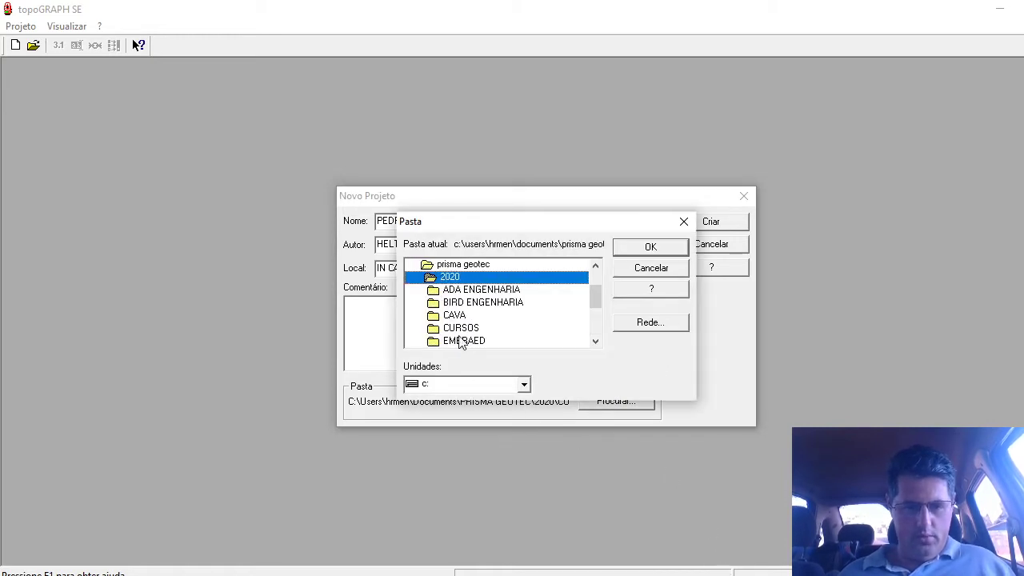
{"action": "left_click", "coordinate": [460, 336]}
{"action": "scroll", "coordinate": [462, 340], "scroll_direction": "down", "scroll_amount": 2}
{"action": "scroll", "coordinate": [462, 340], "scroll_direction": "down", "scroll_amount": 1}
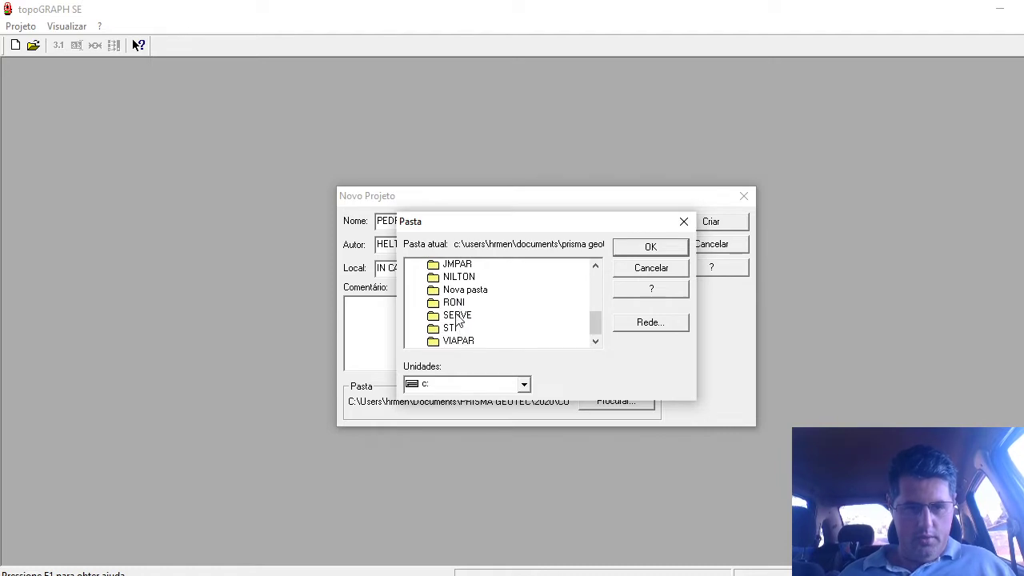
{"action": "scroll", "coordinate": [462, 305], "scroll_direction": "up", "scroll_amount": 1}
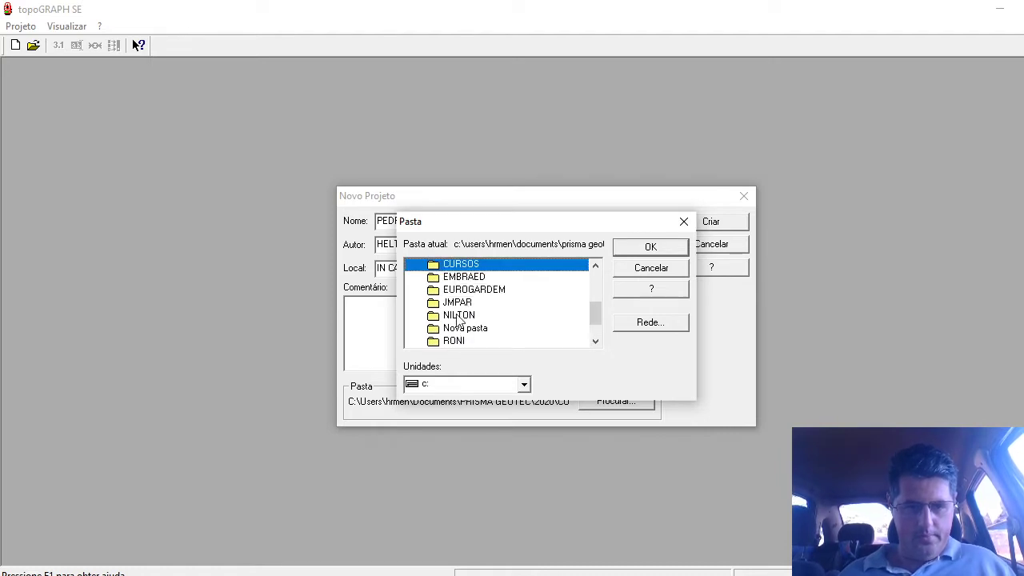
{"action": "double_click", "coordinate": [461, 265]}
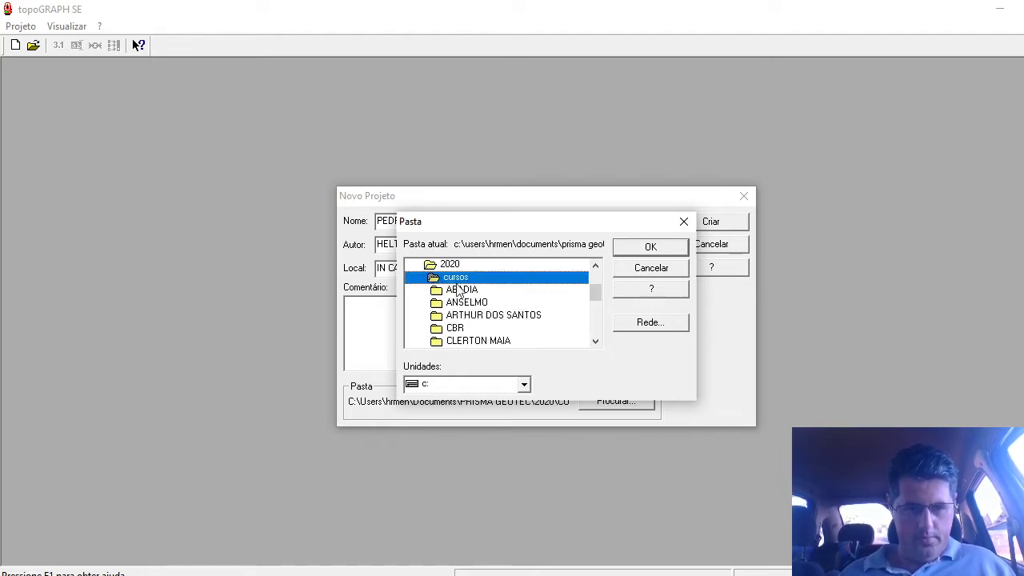
{"action": "left_click", "coordinate": [455, 329]}
{"action": "scroll", "coordinate": [458, 328], "scroll_direction": "down", "scroll_amount": 1}
{"action": "scroll", "coordinate": [460, 325], "scroll_direction": "down", "scroll_amount": 1}
{"action": "scroll", "coordinate": [461, 322], "scroll_direction": "down", "scroll_amount": 1}
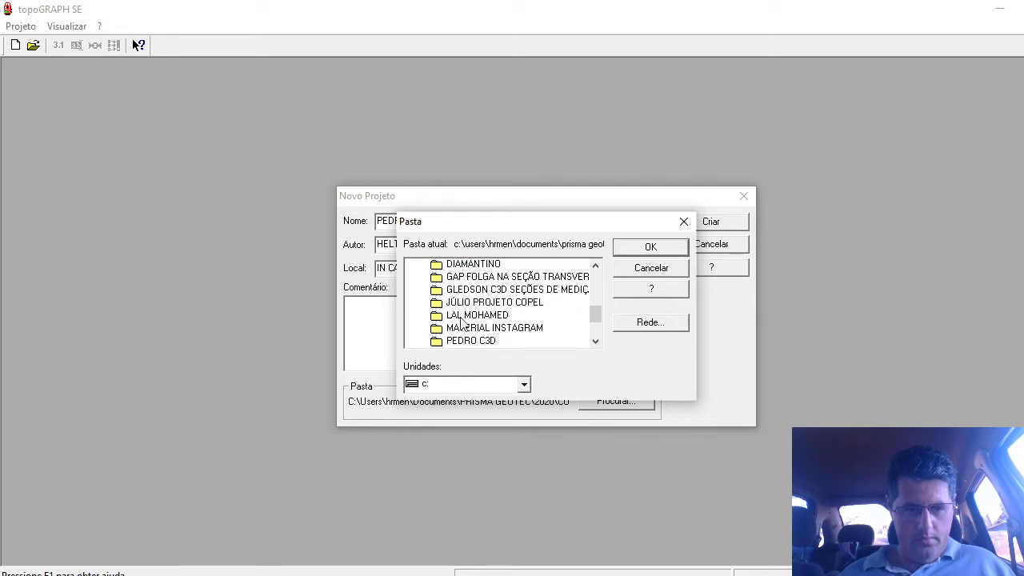
{"action": "scroll", "coordinate": [463, 318], "scroll_direction": "down", "scroll_amount": 2}
{"action": "double_click", "coordinate": [465, 276]}
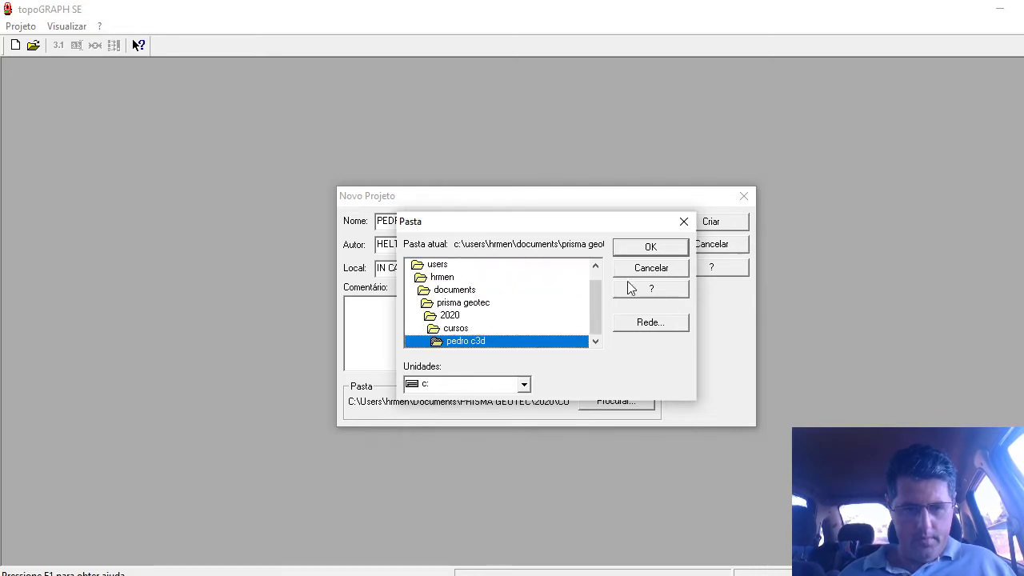
{"action": "left_click", "coordinate": [652, 249]}
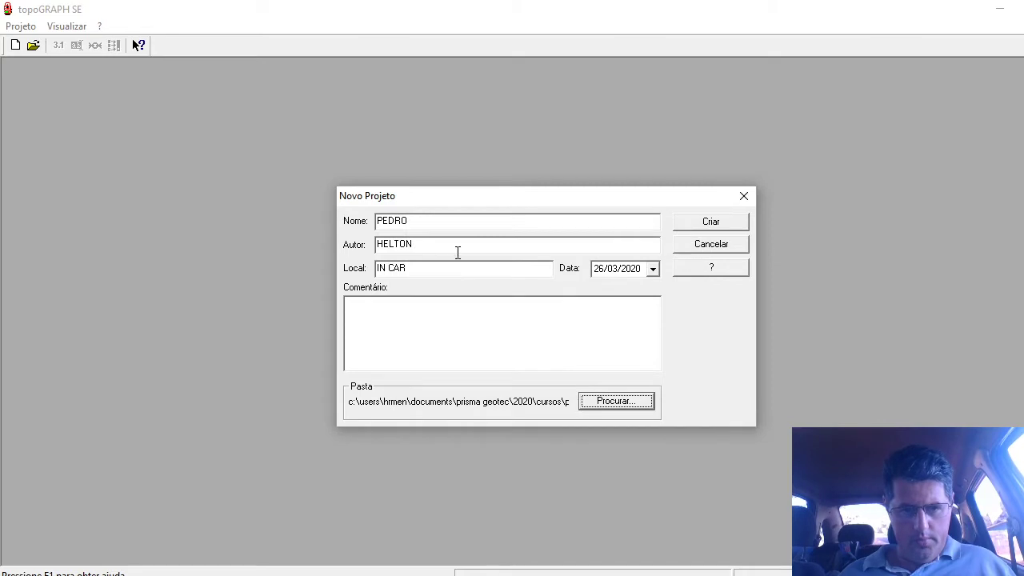
Extend the project name to end in 'BD TOPOGRAPH' and create the project.
{"action": "left_click", "coordinate": [439, 229]}
{"action": "type", "text": "T"}
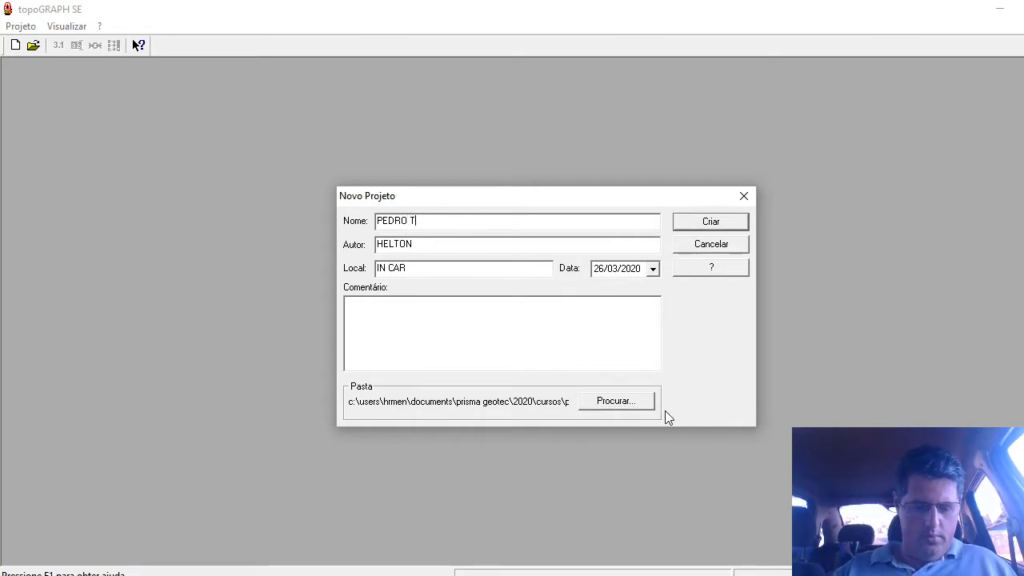
{"action": "key", "text": "BackSpace"}
{"action": "type", "text": "B"}
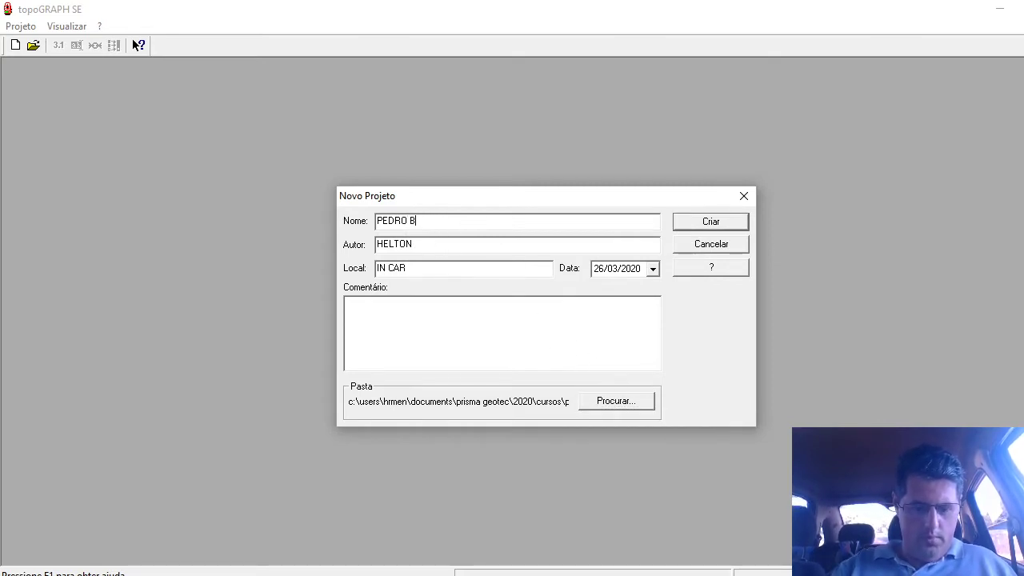
{"action": "type", "text": "D TOPOGRAPH"}
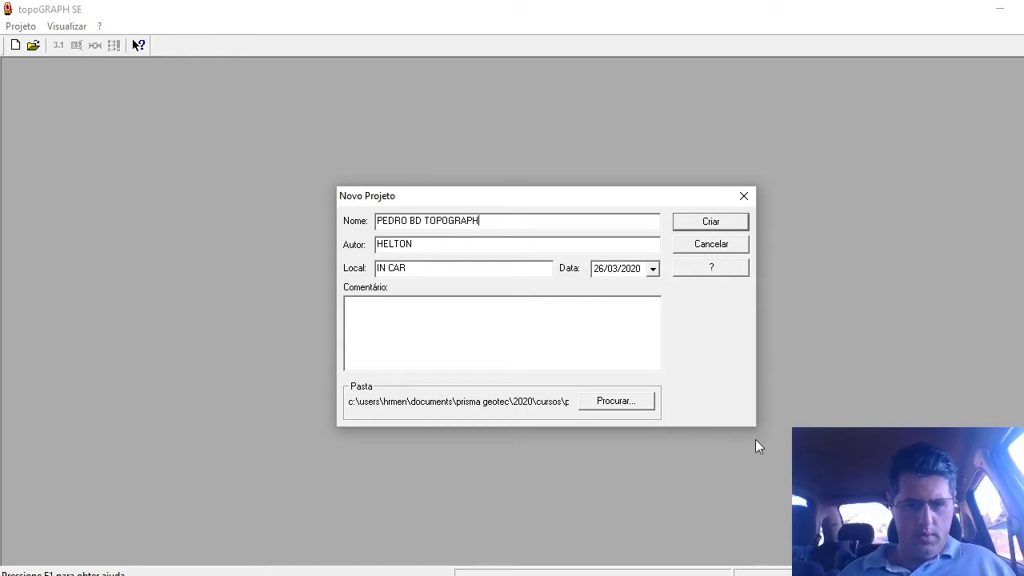
{"action": "left_click", "coordinate": [687, 218]}
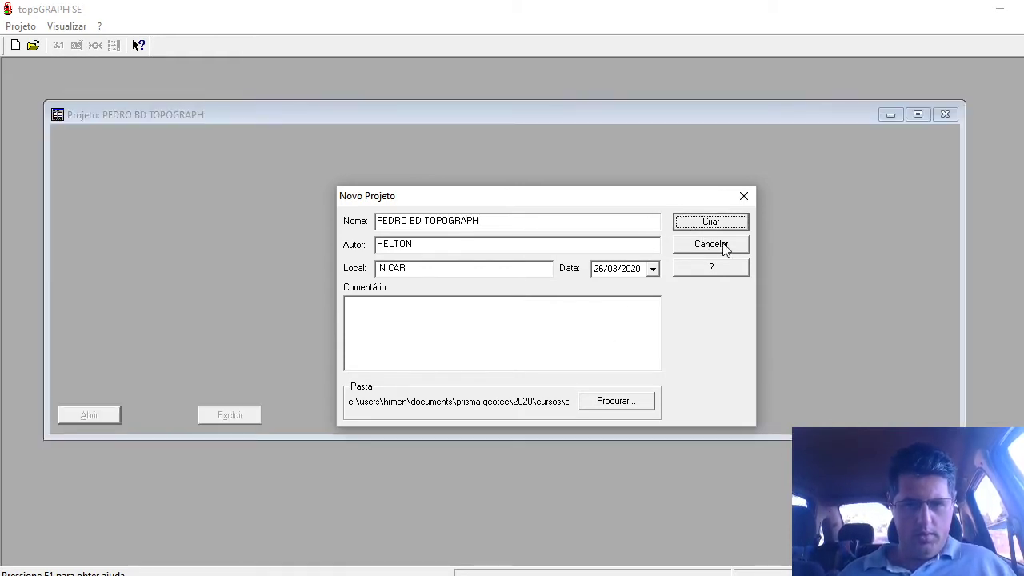
Maximize the project window, show its empty Desenhos category, and bring File Explorer forward.
{"action": "left_click", "coordinate": [913, 113]}
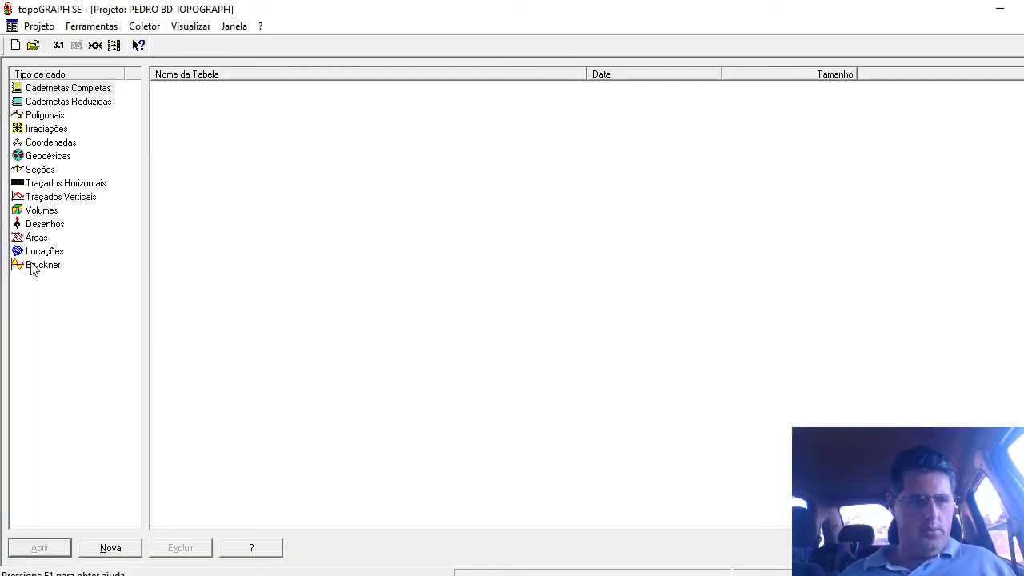
{"action": "left_click", "coordinate": [44, 225]}
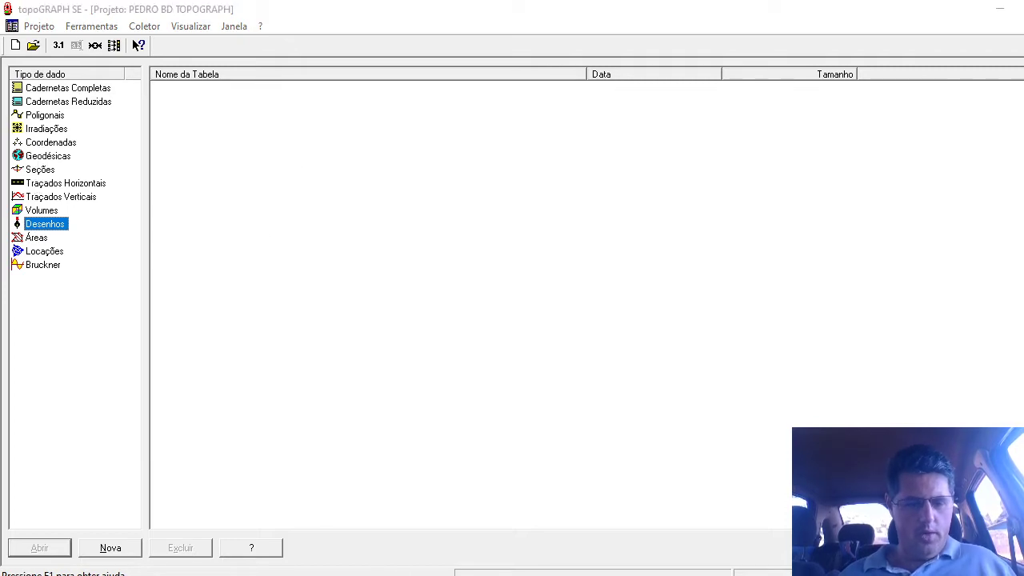
{"action": "left_click", "coordinate": [496, 516]}
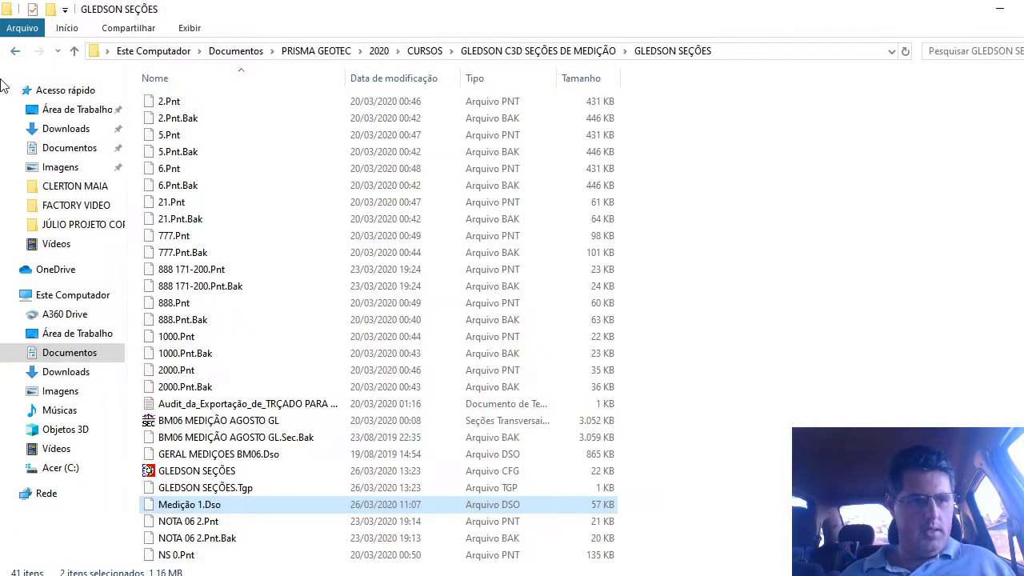
Copy Medição 1.Dso and Terreno Natural.Dso from PEDRO C3D into the PEDRO BD TOPOGRAPH folder.
{"action": "left_click", "coordinate": [14, 52]}
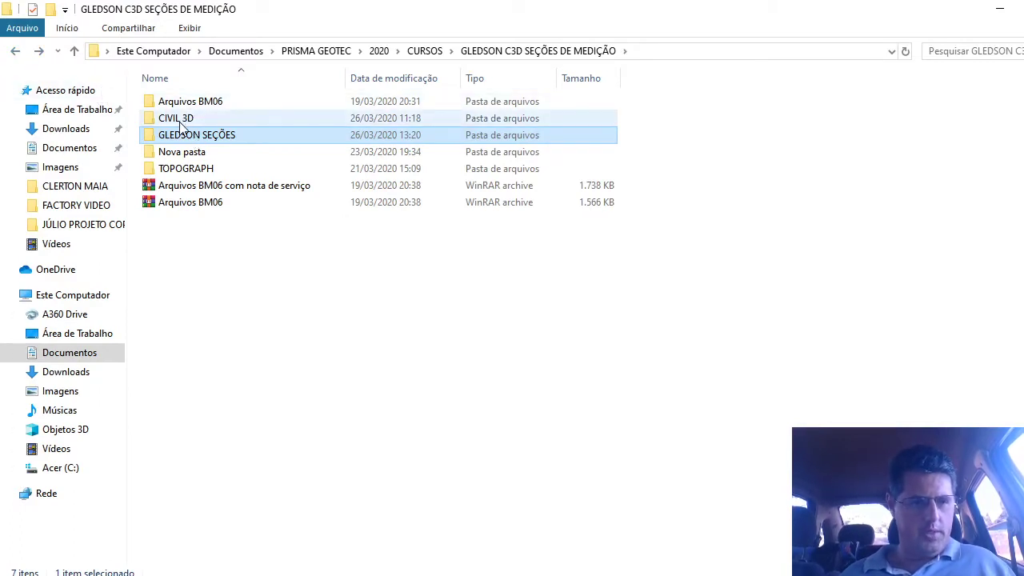
{"action": "left_click", "coordinate": [14, 53]}
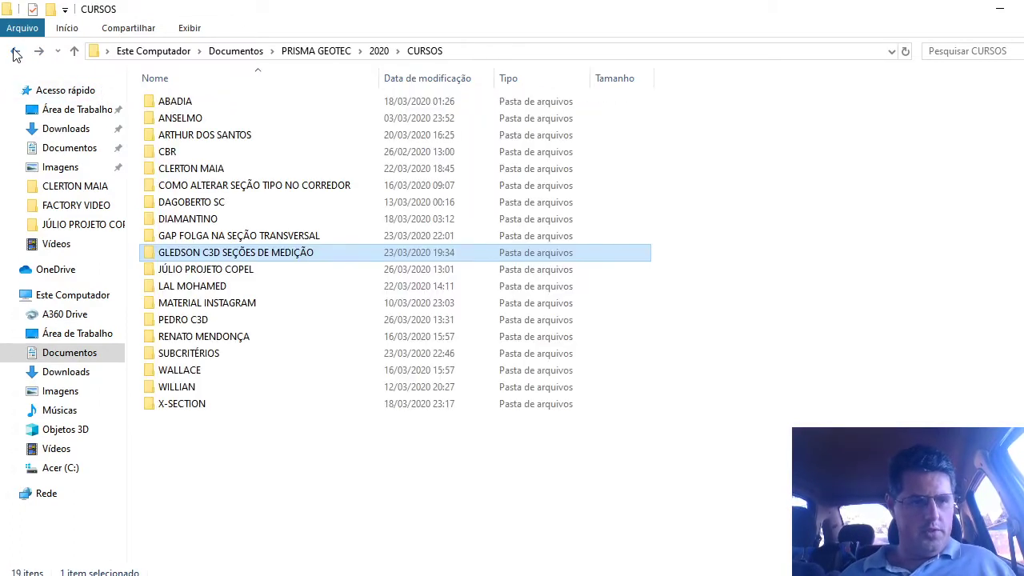
{"action": "double_click", "coordinate": [180, 320]}
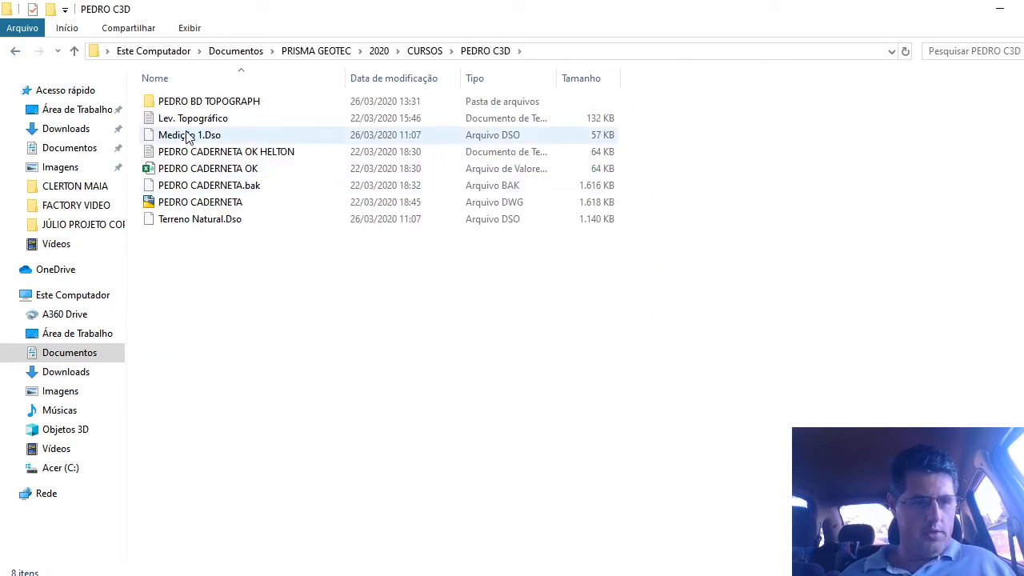
{"action": "left_click", "coordinate": [187, 137]}
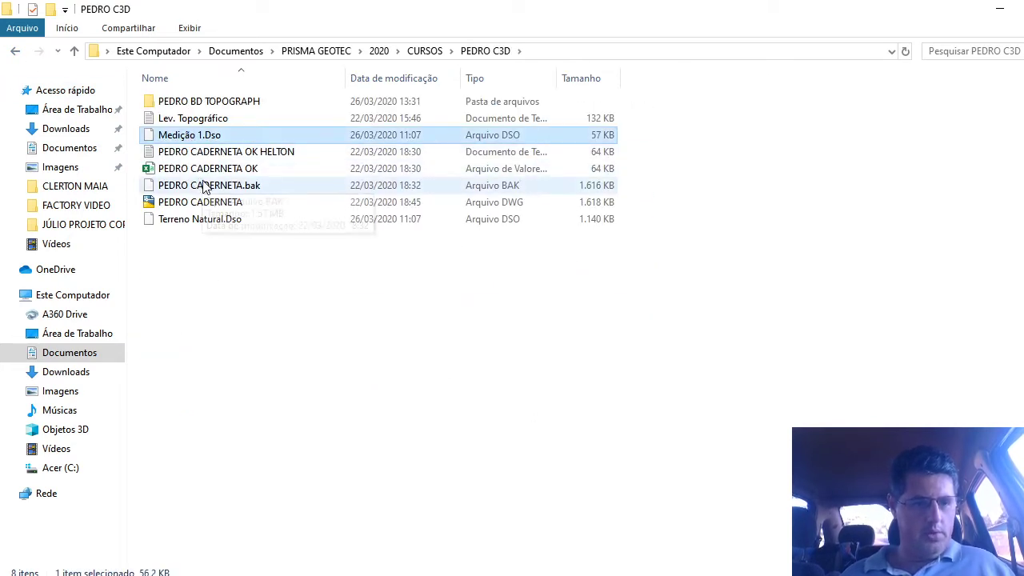
{"action": "left_click", "coordinate": [198, 225], "text": "ctrl"}
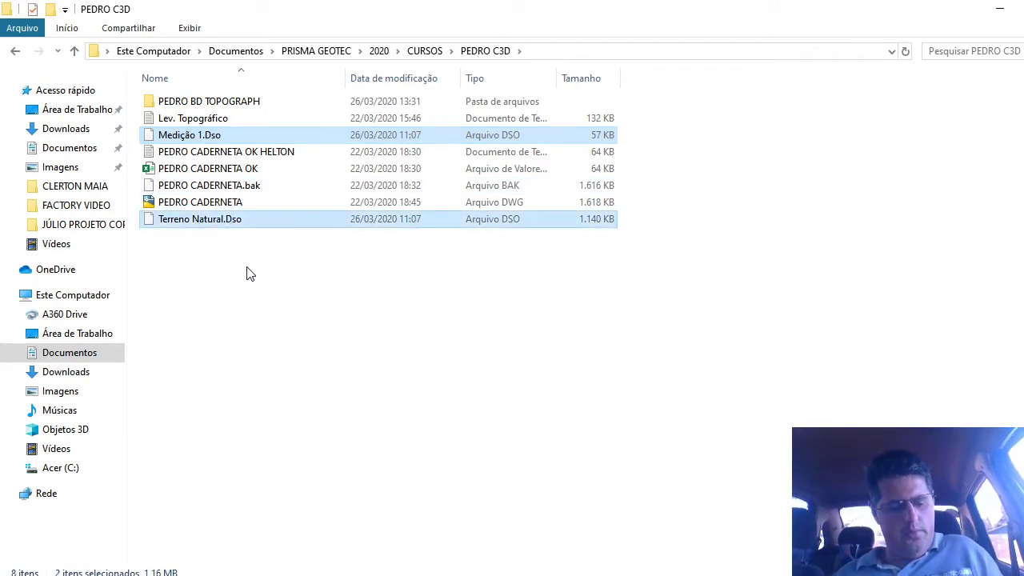
{"action": "left_click", "coordinate": [183, 103]}
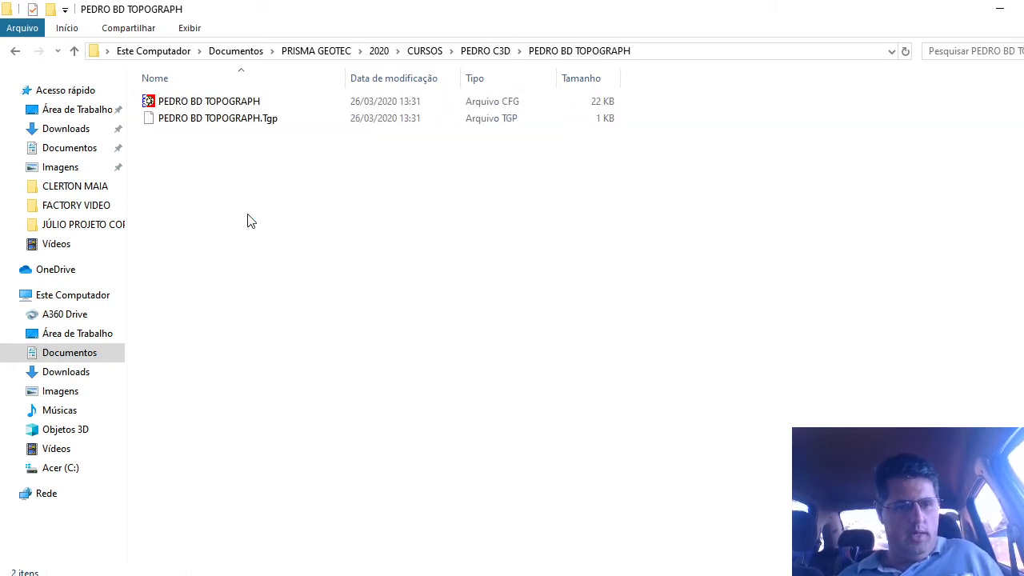
{"action": "key", "text": "ctrl+v"}
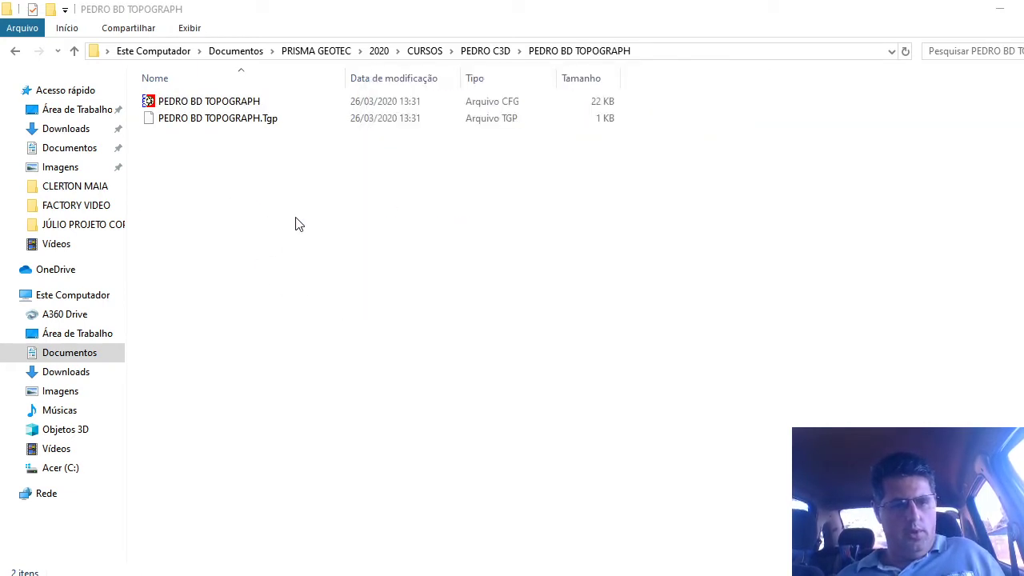
{"action": "left_click", "coordinate": [1000, 9]}
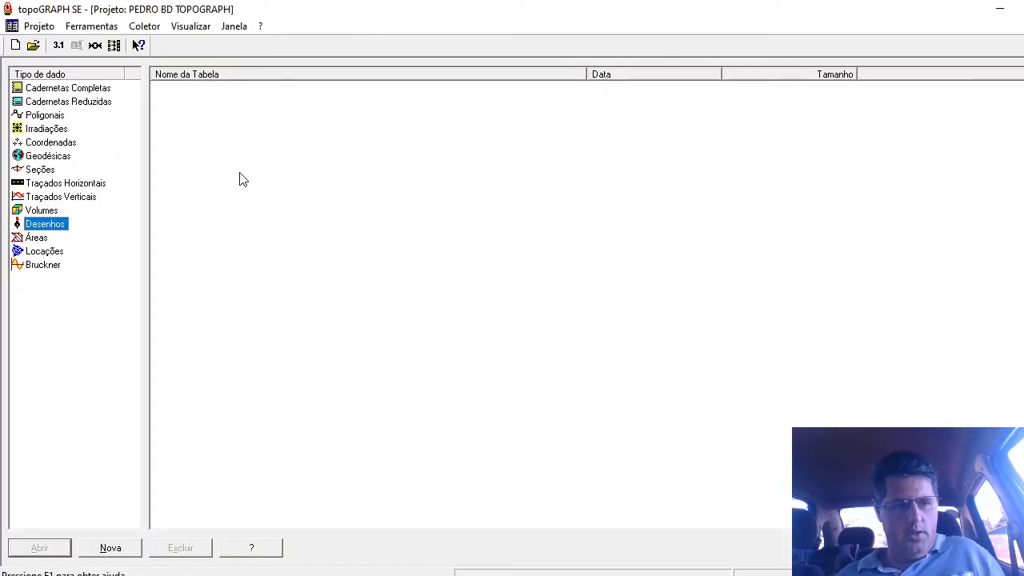
List the project's drawings and open Terreno Natural to view its contours.
{"action": "left_click", "coordinate": [45, 224]}
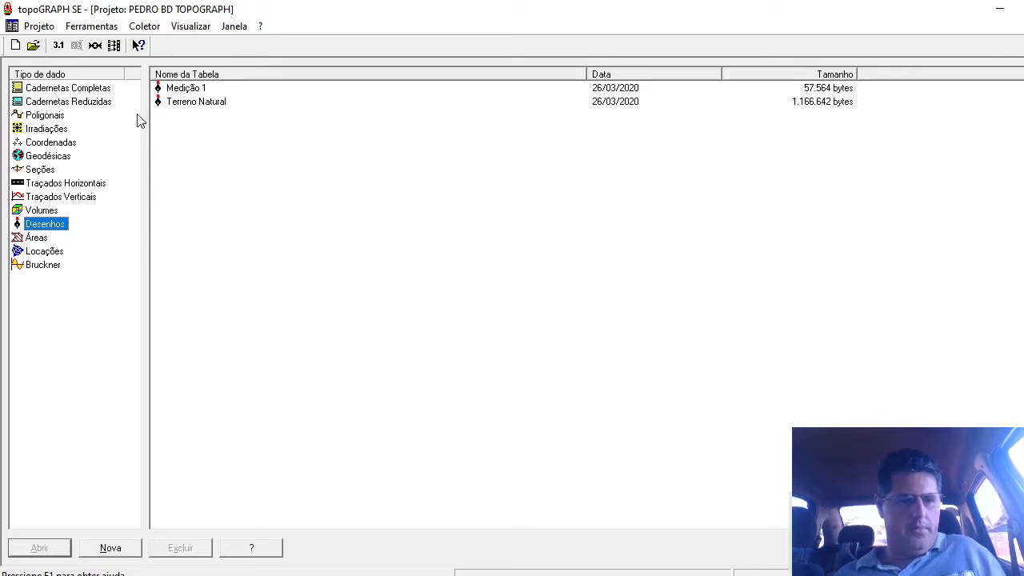
{"action": "double_click", "coordinate": [185, 104]}
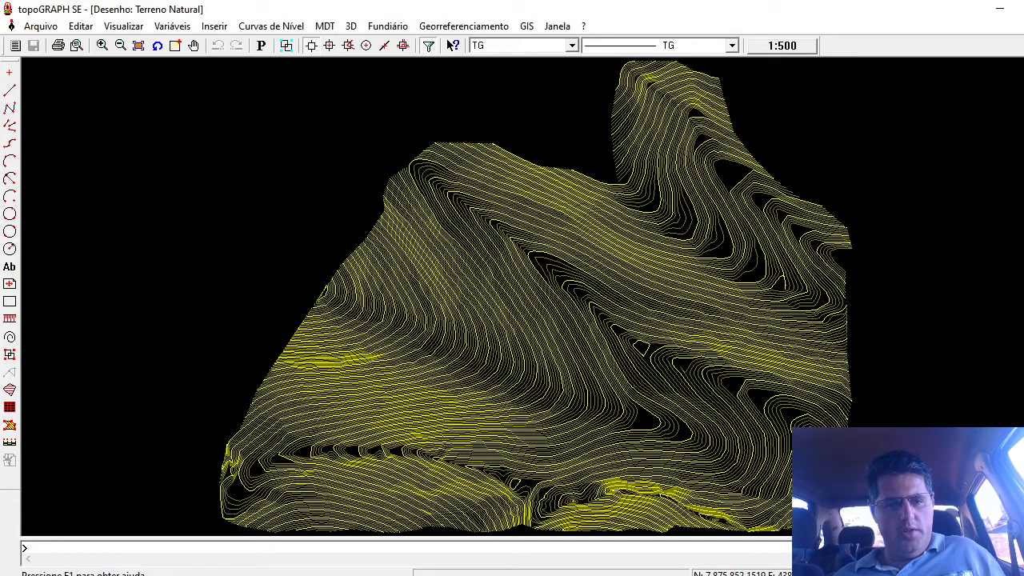
{"action": "scroll", "coordinate": [696, 321], "scroll_direction": "up", "scroll_amount": 3}
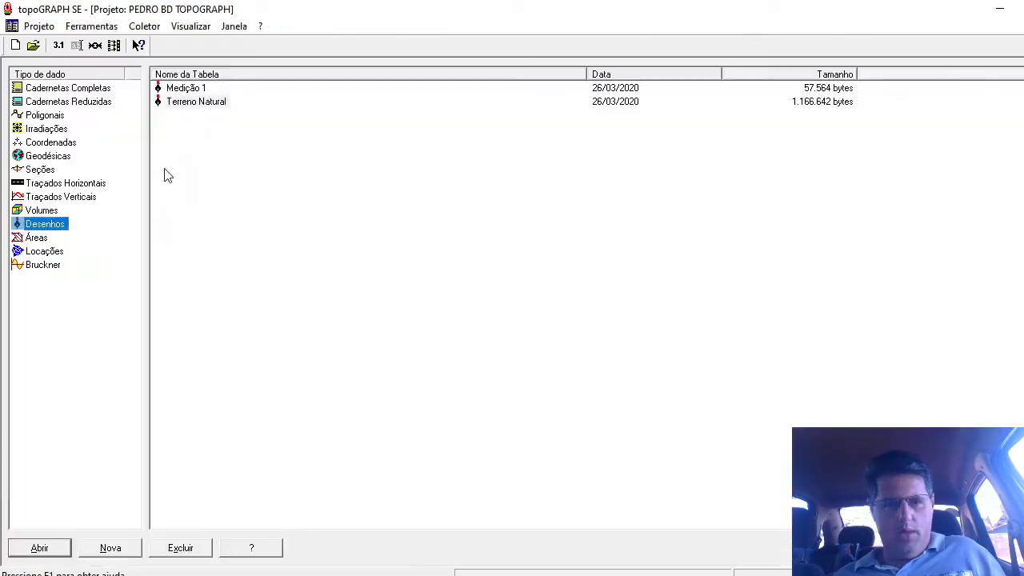
In Medição 1, draw a polyline across the survey and convert it into an alignment.
{"action": "double_click", "coordinate": [189, 89]}
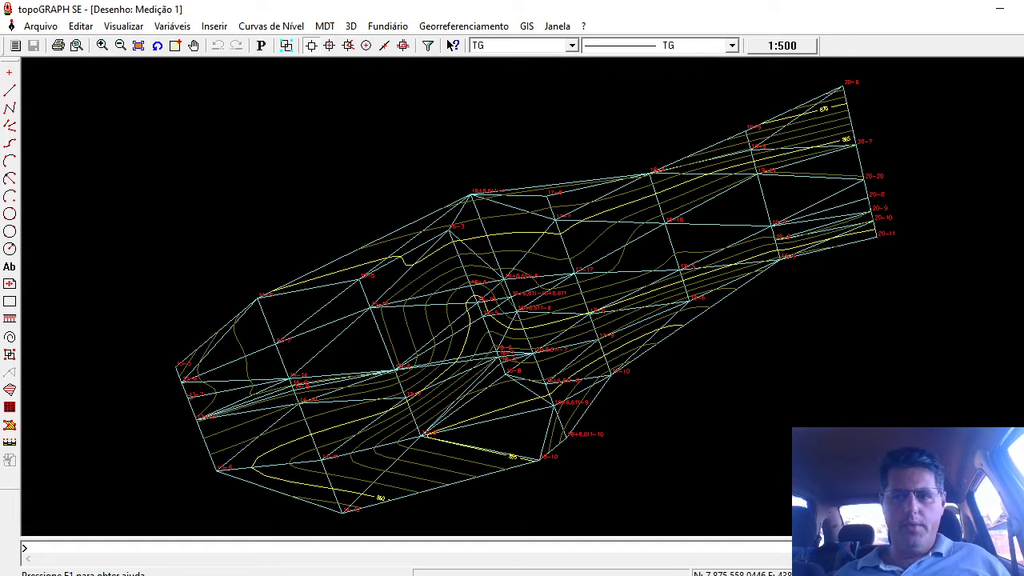
{"action": "left_click", "coordinate": [9, 110]}
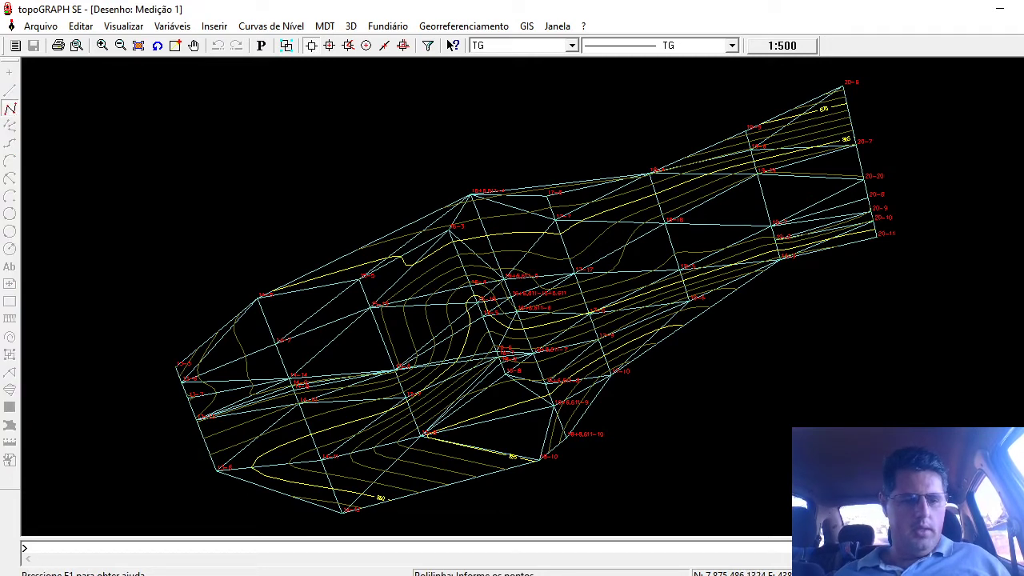
{"action": "left_click", "coordinate": [474, 308]}
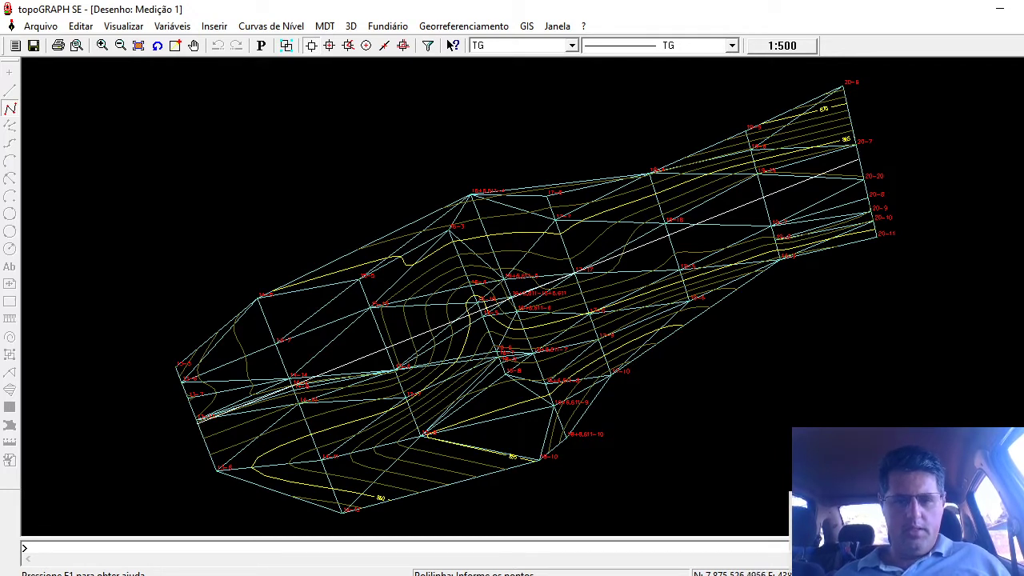
{"action": "key", "text": "Escape"}
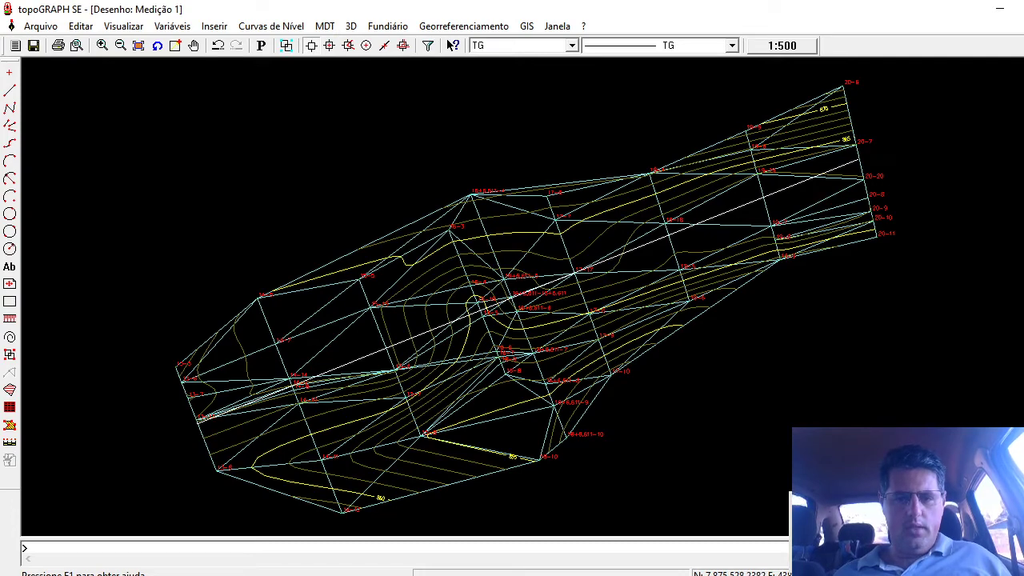
{"action": "left_click", "coordinate": [527, 292]}
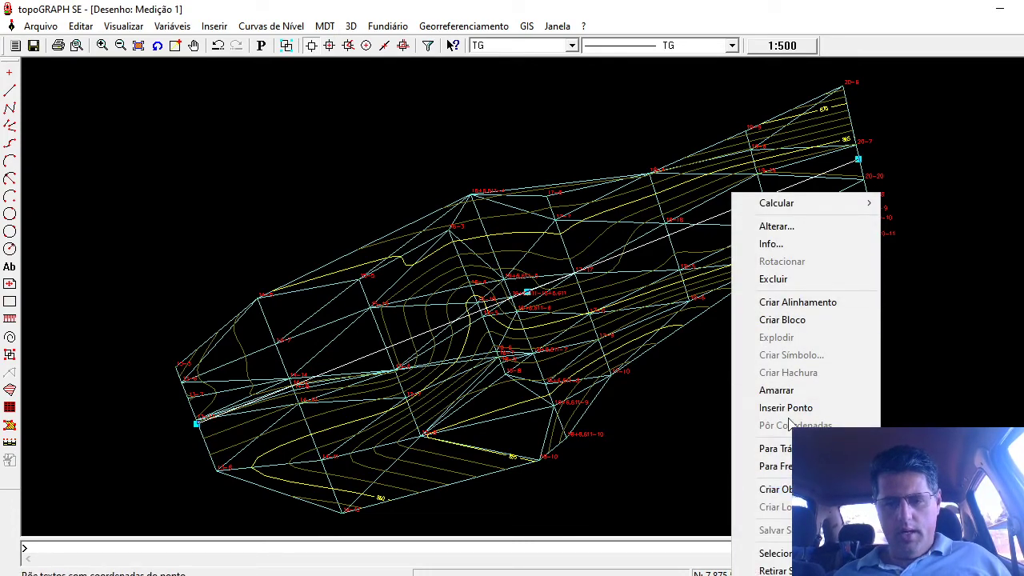
{"action": "left_click", "coordinate": [798, 302]}
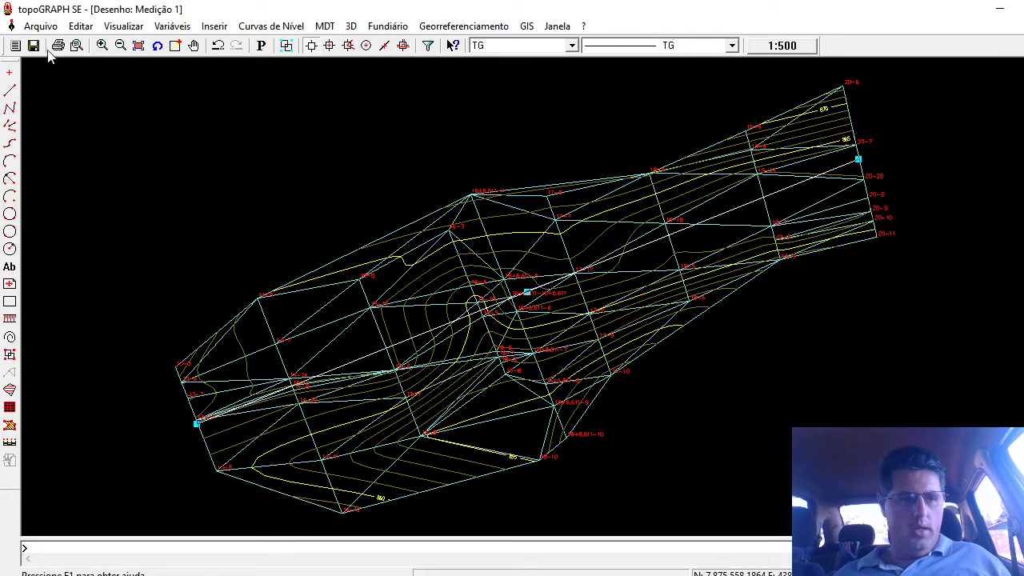
Save the alignment as horizontal curves 'TRAÇADO 01', starting at station 0 with 20 m spacing.
{"action": "left_click", "coordinate": [38, 26]}
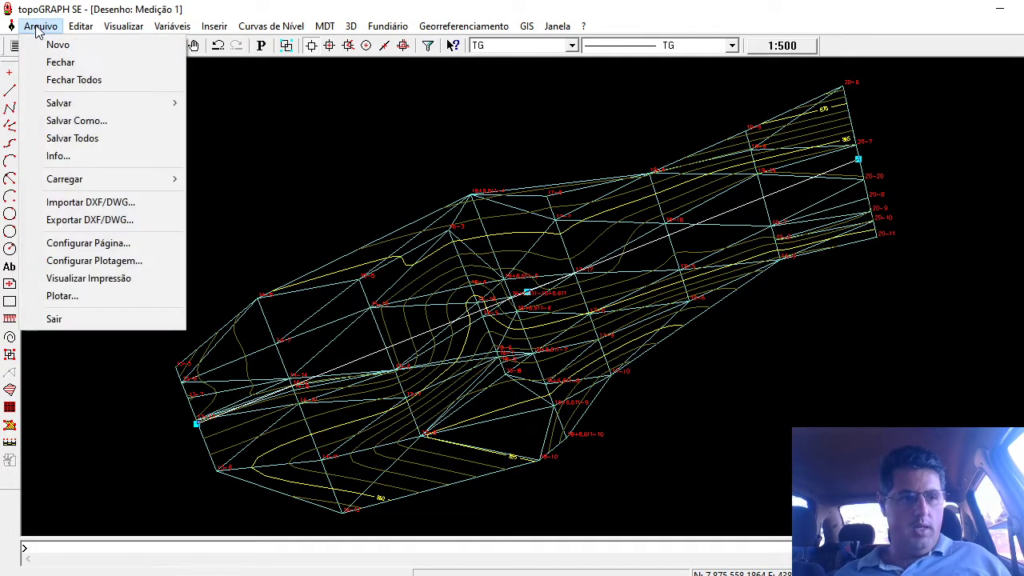
{"action": "mouse_move", "coordinate": [60, 103]}
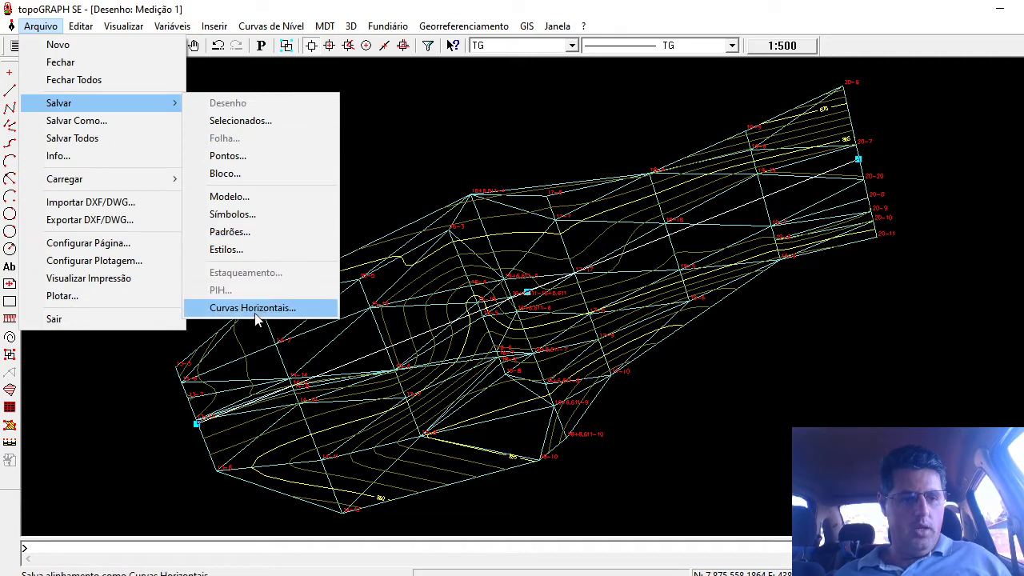
{"action": "left_click", "coordinate": [256, 313]}
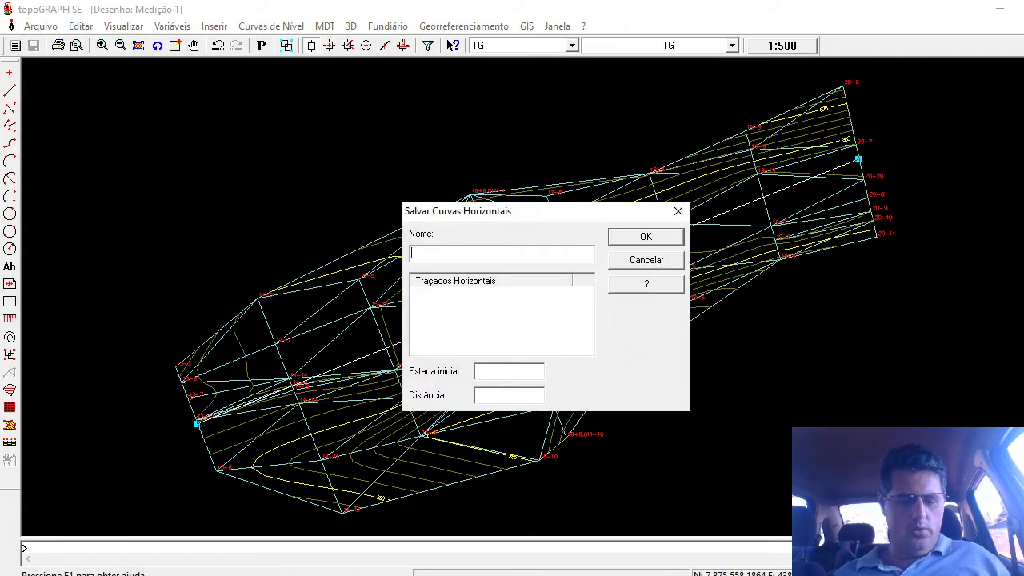
{"action": "type", "text": "TRAÇADO"}
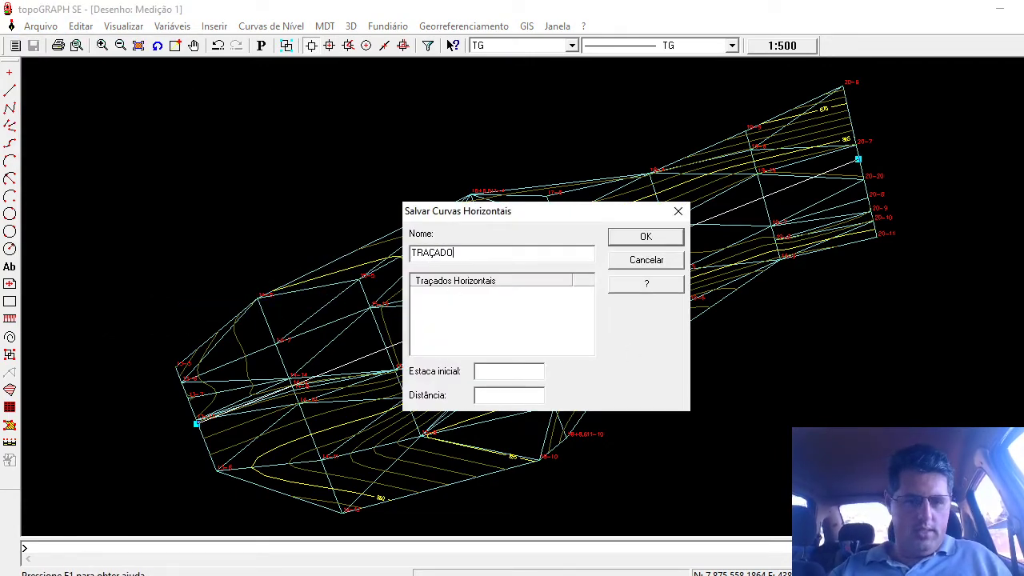
{"action": "type", "text": " 01"}
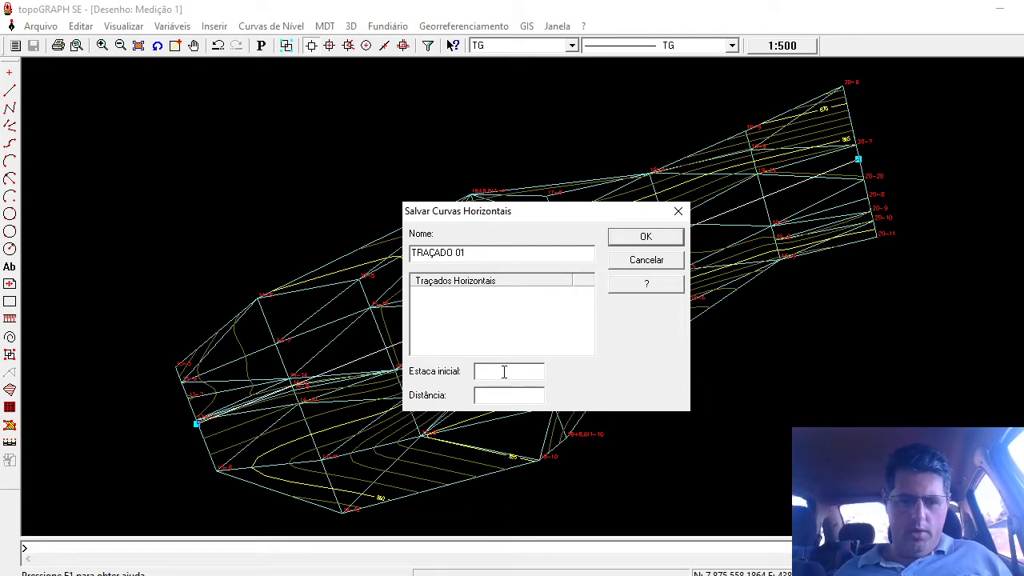
{"action": "type", "text": "0"}
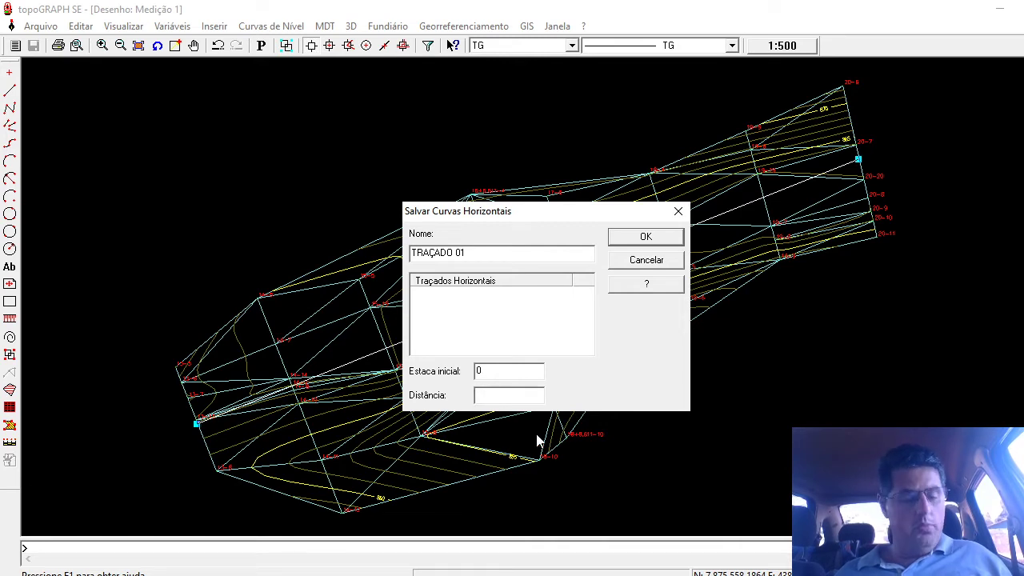
{"action": "key", "text": "Tab"}
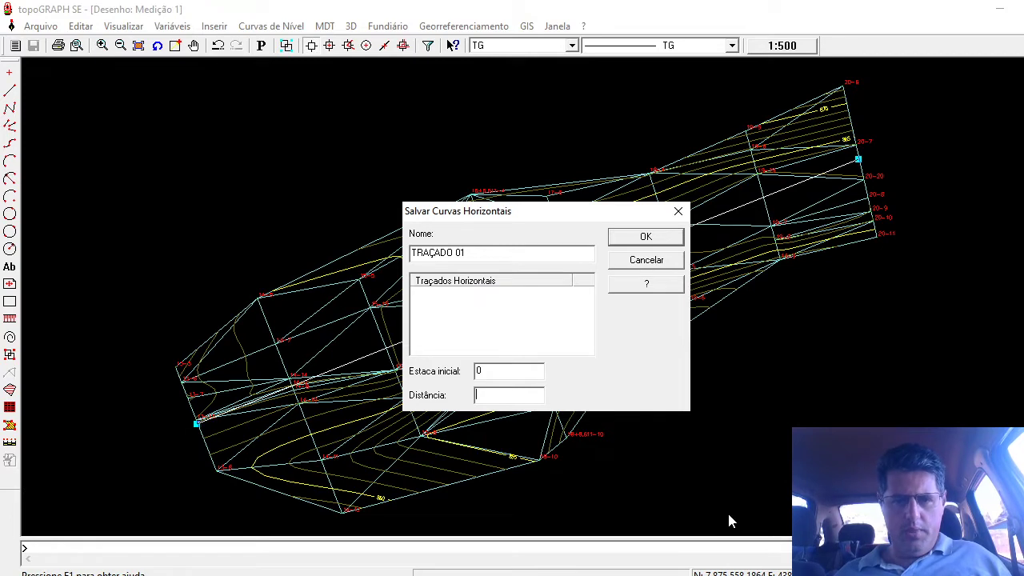
{"action": "type", "text": "20"}
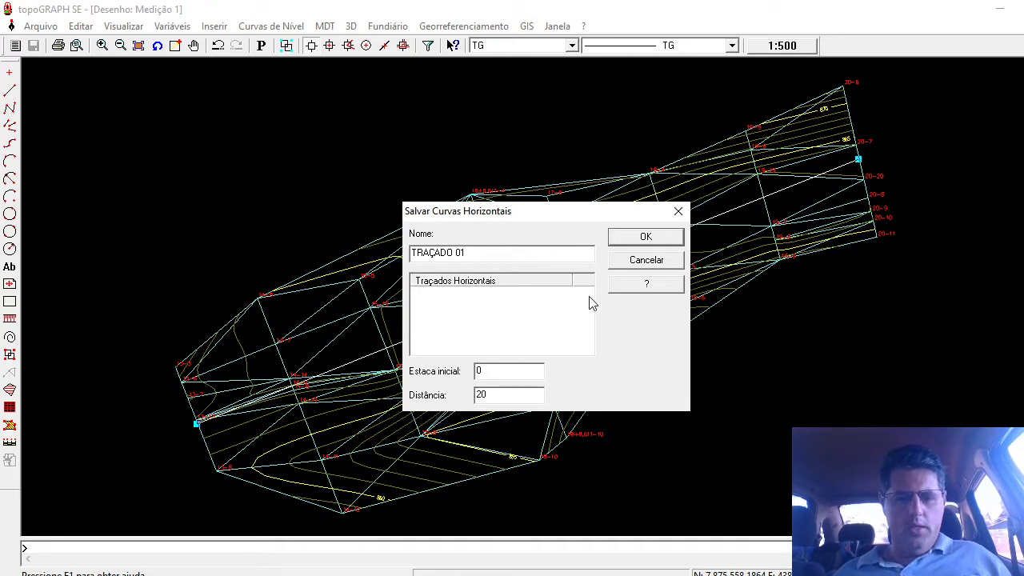
{"action": "left_click", "coordinate": [635, 235]}
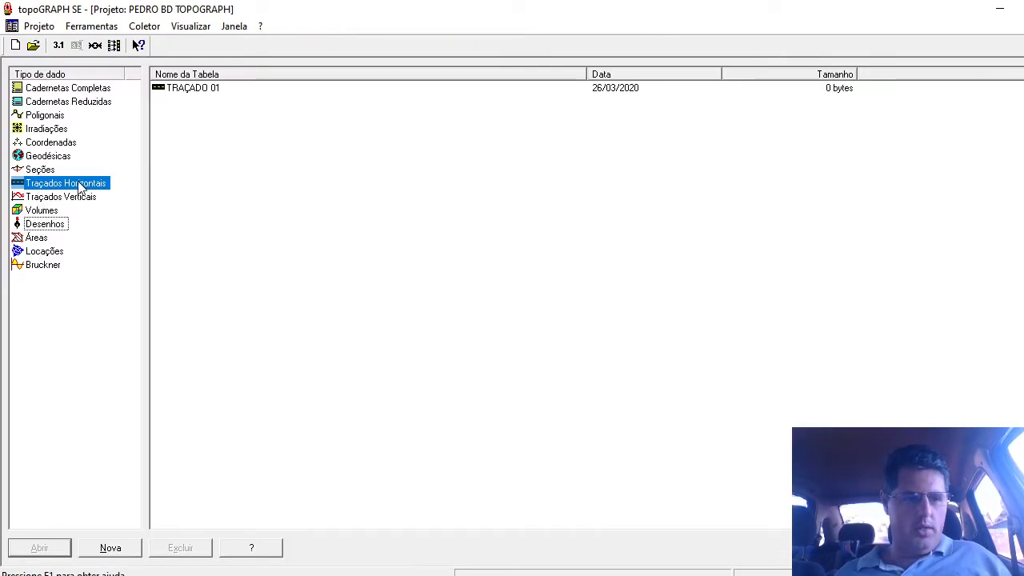
Open TRAÇADO 01 from the Traçados Horizontais list to show curve 1, V0 to V1.
{"action": "left_click", "coordinate": [183, 91]}
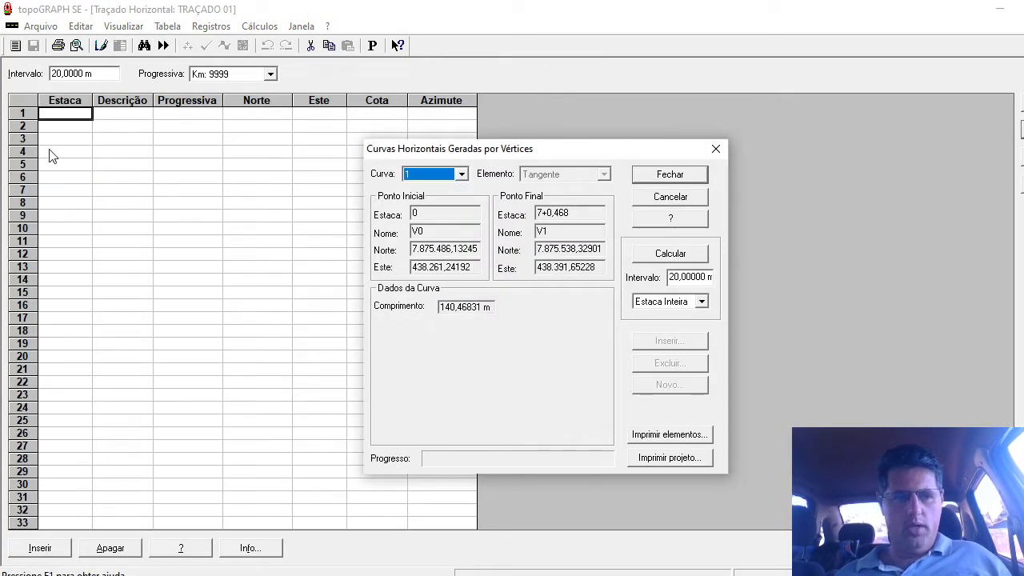
Keep curve 1, calculate the stations every 20 m to 7+0,468, and close the curves window.
{"action": "left_click", "coordinate": [434, 176]}
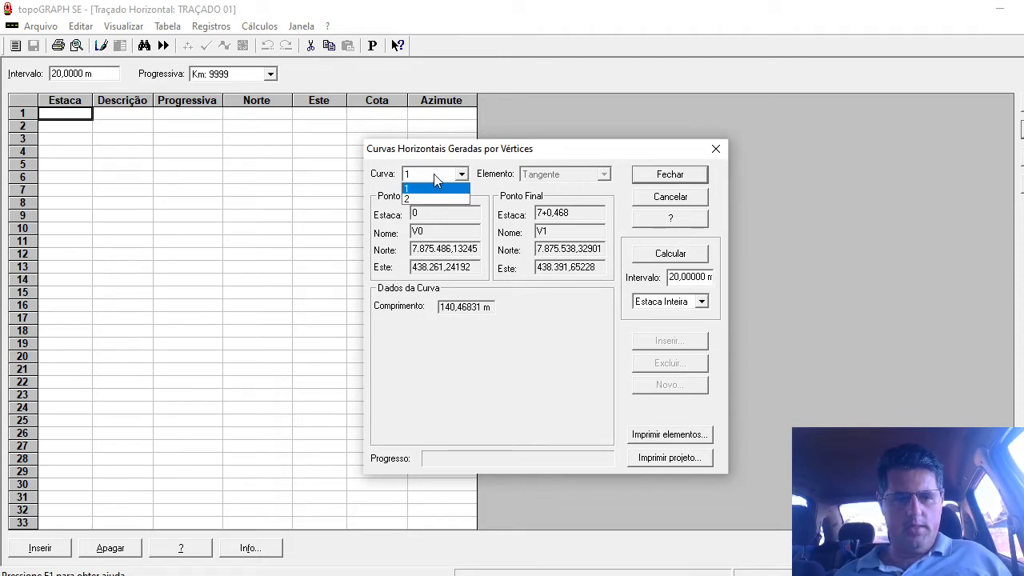
{"action": "left_click", "coordinate": [432, 186]}
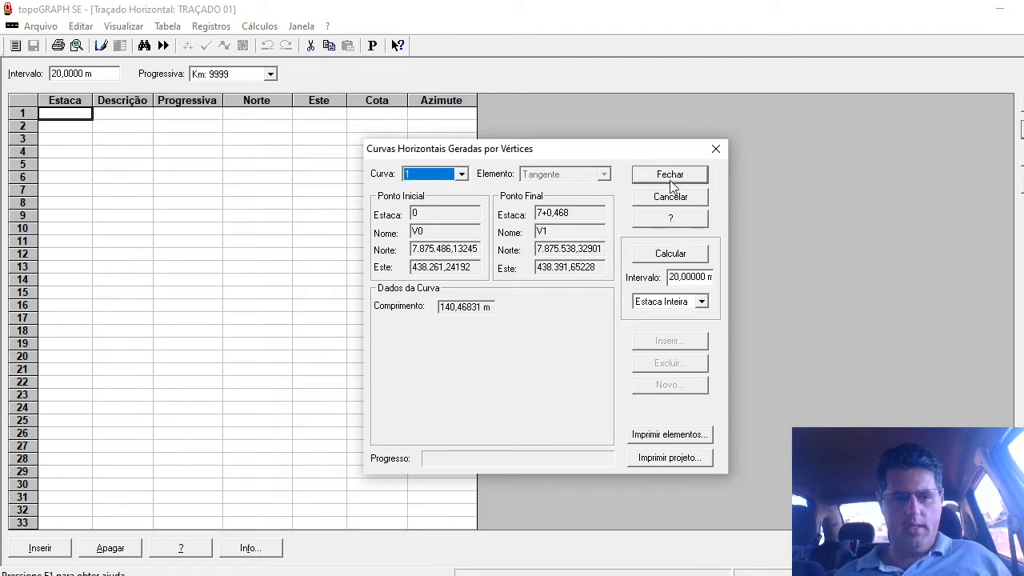
{"action": "left_click", "coordinate": [408, 176]}
{"action": "left_click", "coordinate": [416, 187]}
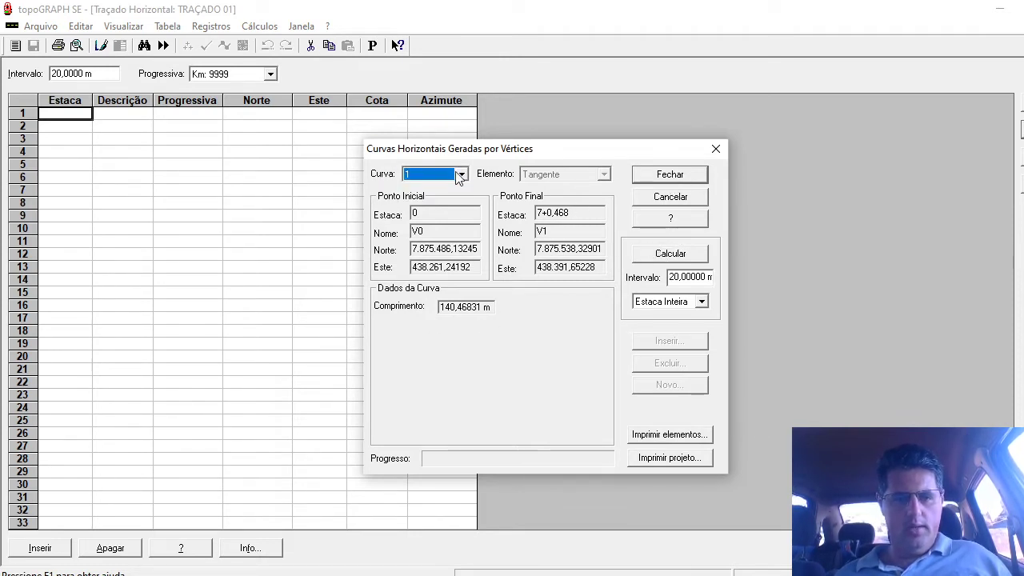
{"action": "left_click", "coordinate": [666, 257]}
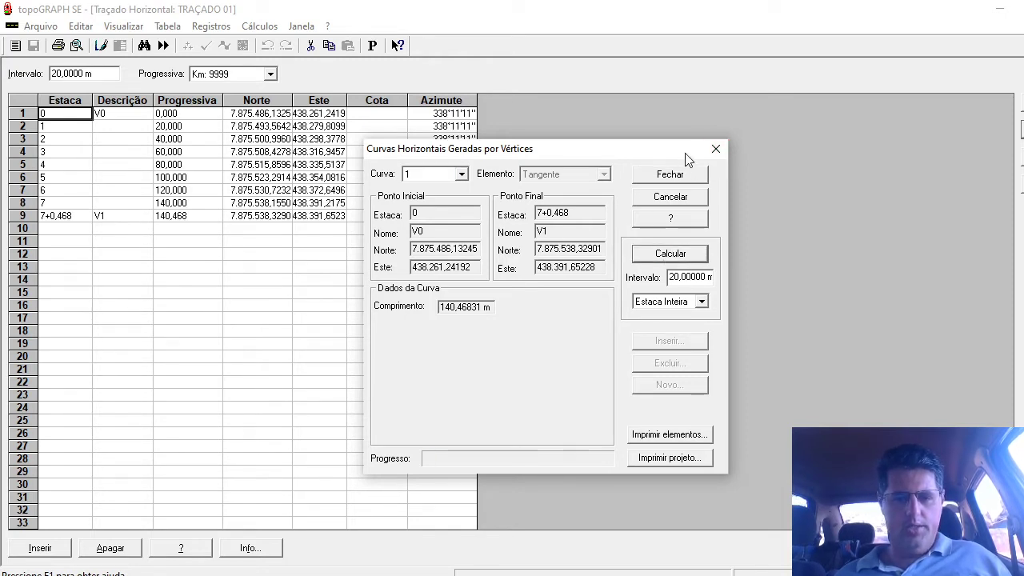
{"action": "left_click", "coordinate": [715, 149]}
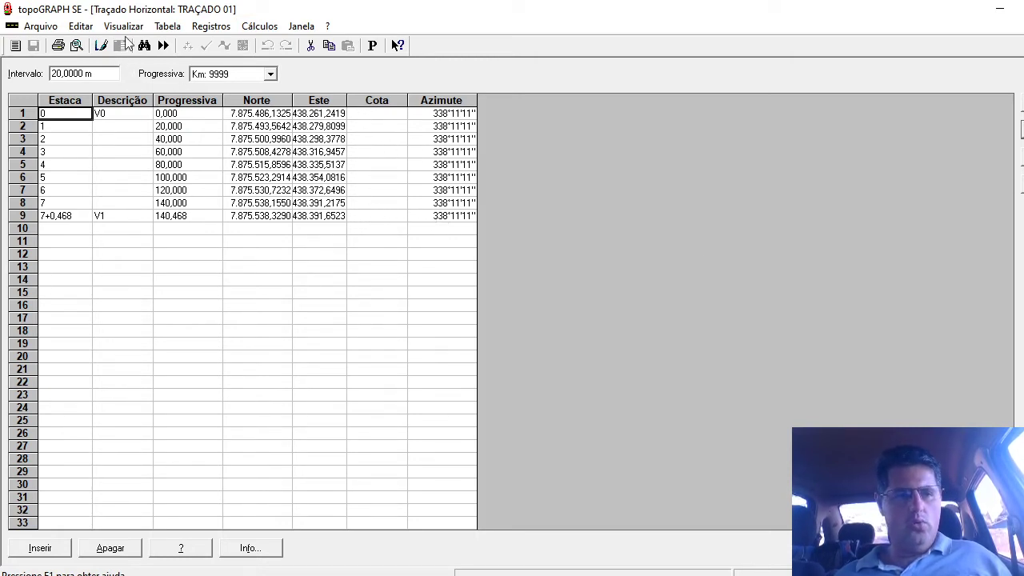
Fill the station elevations from Terreno Natural using surface model TG (860,000 to 866,752).
{"action": "left_click", "coordinate": [259, 26]}
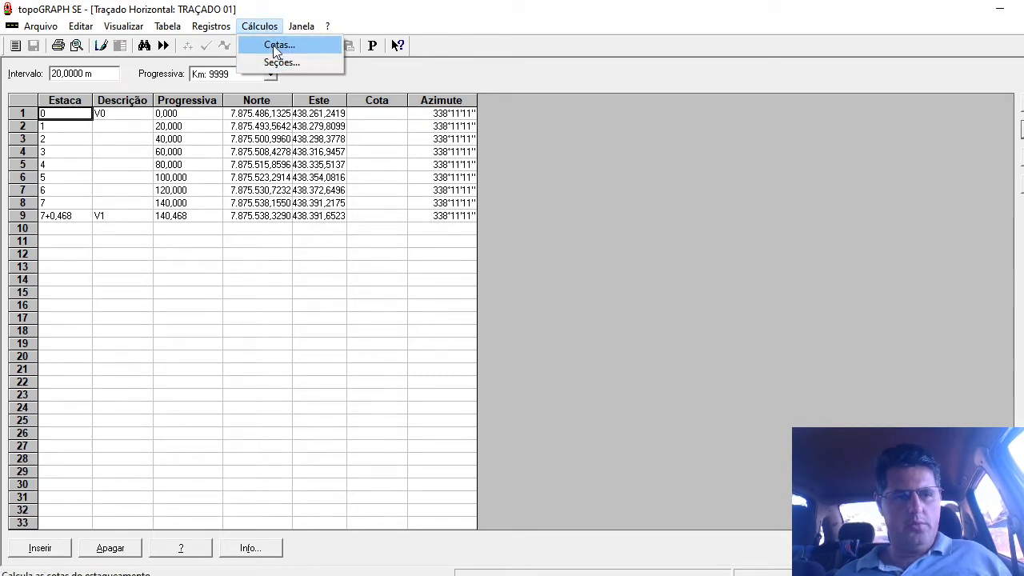
{"action": "left_click", "coordinate": [273, 45]}
{"action": "left_click", "coordinate": [431, 191]}
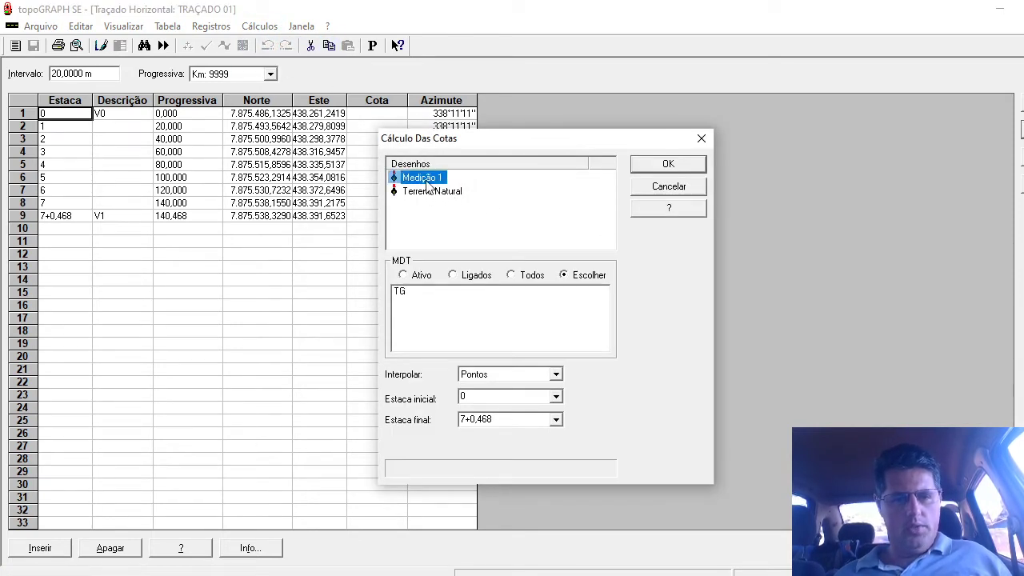
{"action": "left_click", "coordinate": [669, 166]}
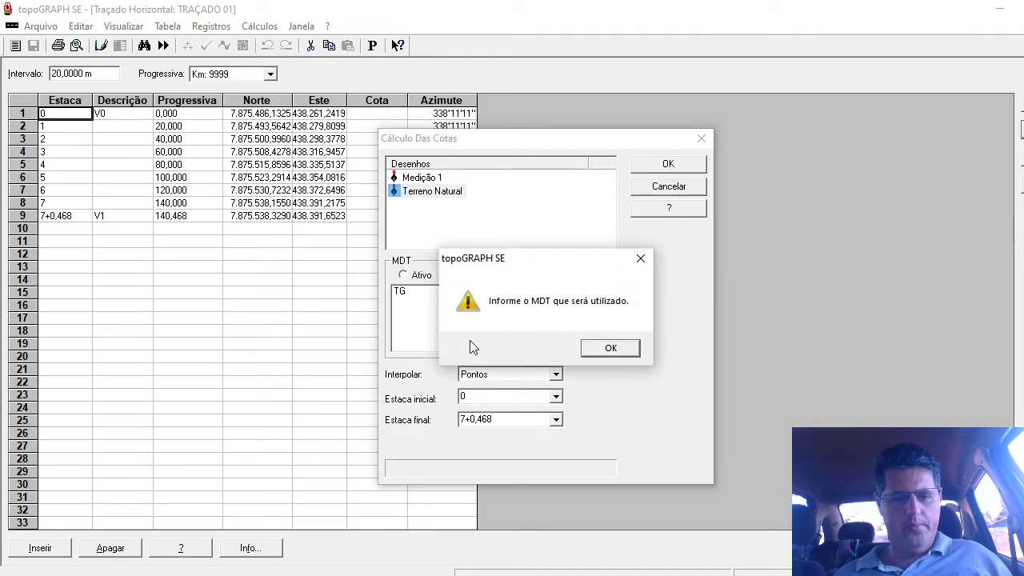
{"action": "left_click", "coordinate": [597, 348]}
{"action": "left_click", "coordinate": [406, 293]}
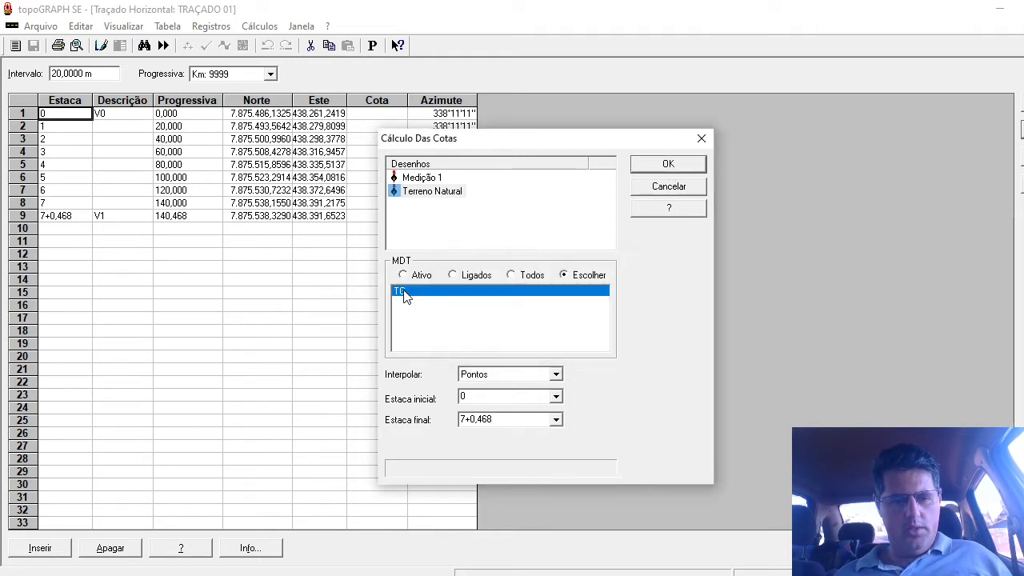
{"action": "left_click", "coordinate": [669, 165]}
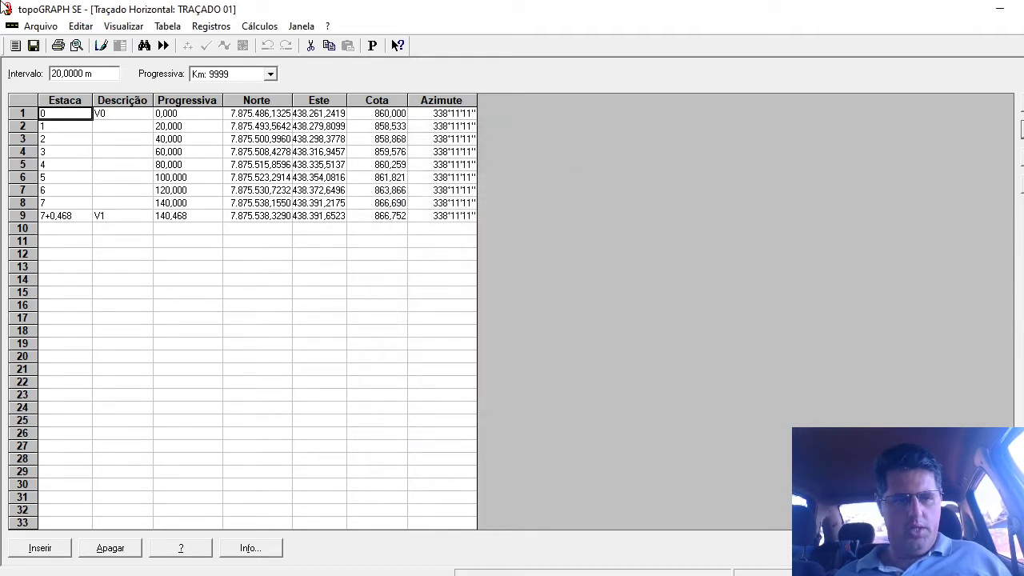
Save the alignment and review its longitudinal profile.
{"action": "left_click", "coordinate": [35, 48]}
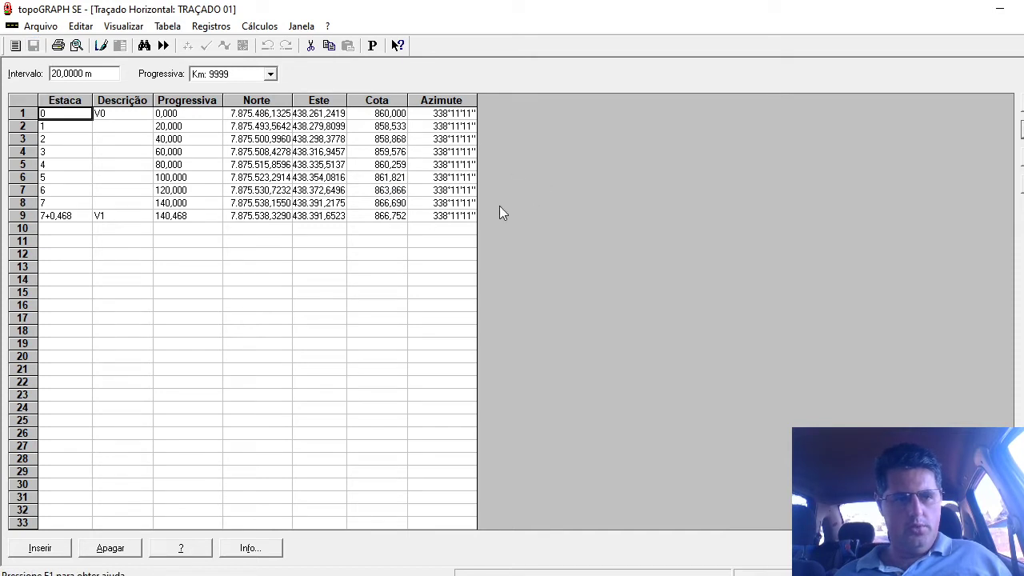
{"action": "left_click", "coordinate": [101, 45]}
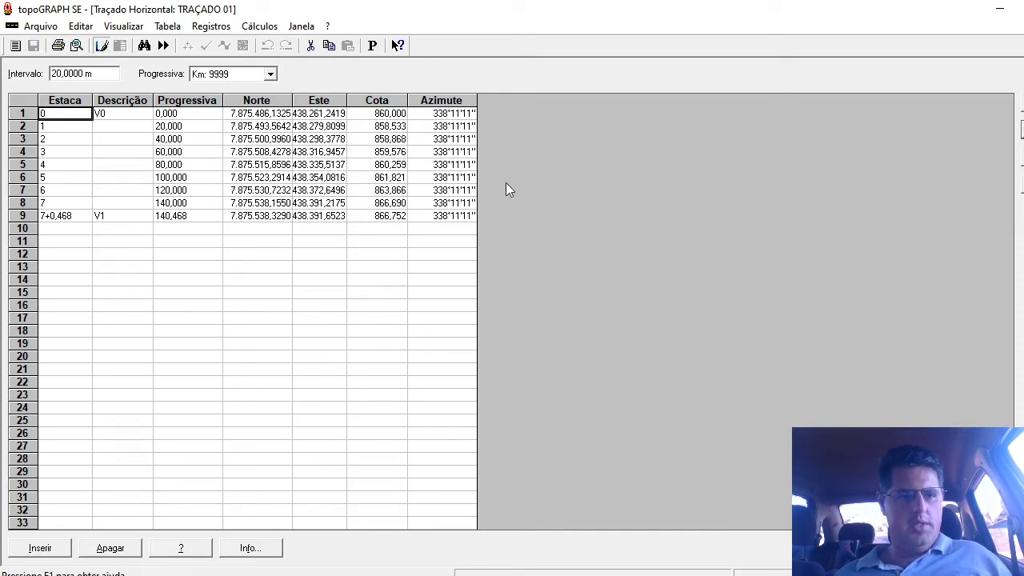
{"action": "left_click", "coordinate": [668, 262]}
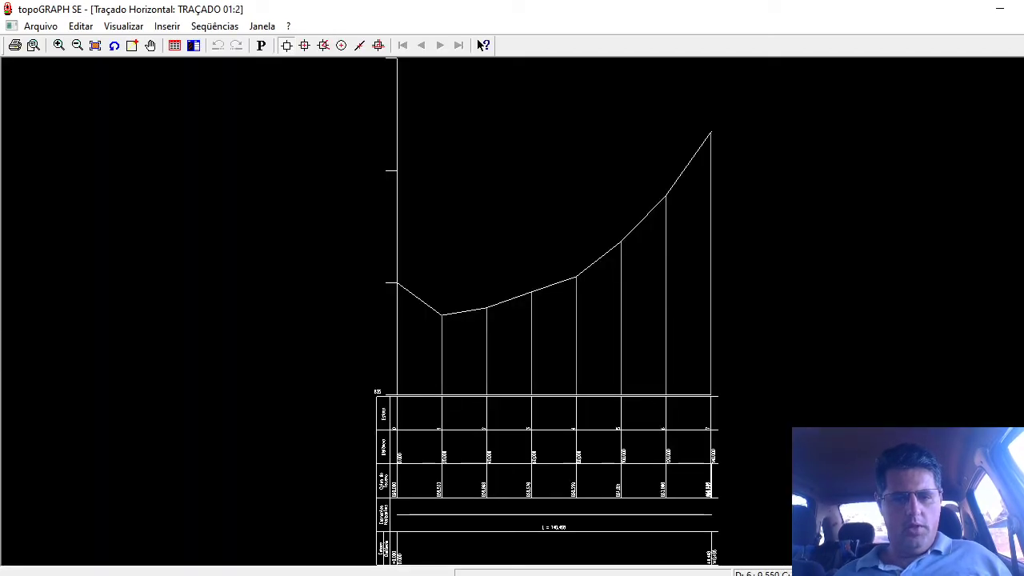
{"action": "key", "text": "ctrl+F4"}
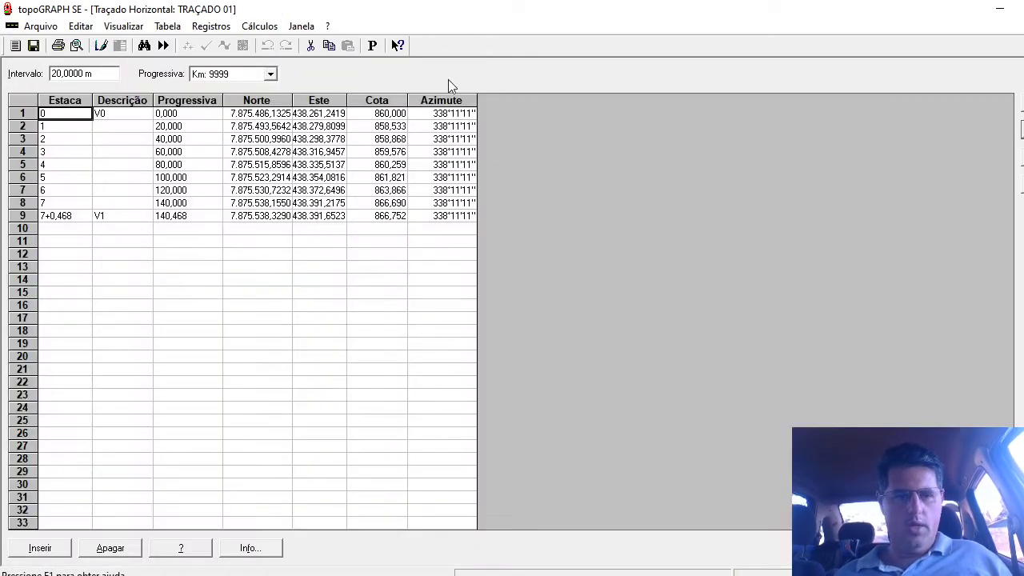
{"action": "left_click", "coordinate": [259, 26]}
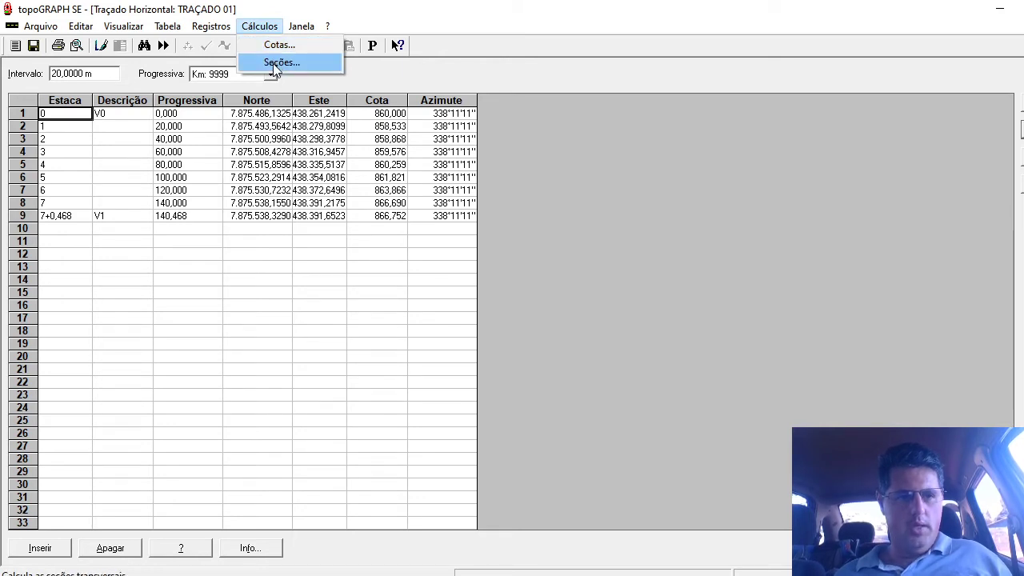
Recalculate the station elevations from the Medição 1 drawing on surface model TG.
{"action": "left_click", "coordinate": [279, 44]}
{"action": "left_click", "coordinate": [432, 192]}
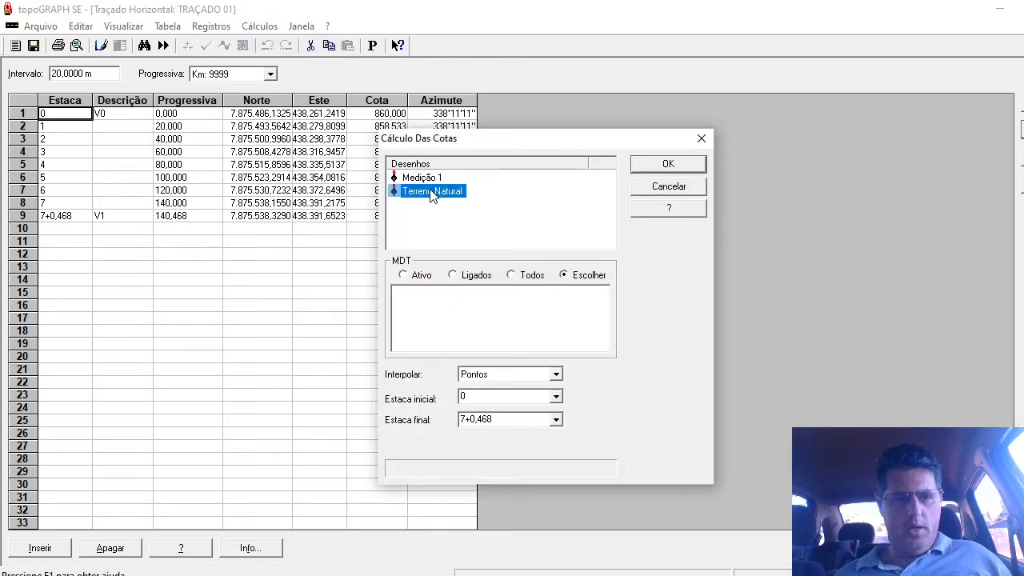
{"action": "left_click", "coordinate": [422, 177]}
{"action": "left_click", "coordinate": [402, 295]}
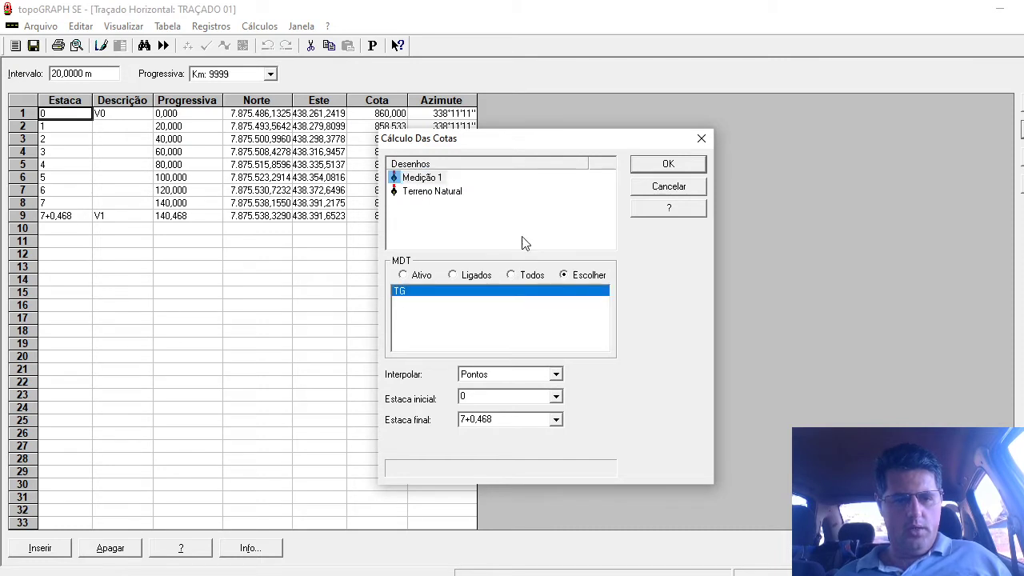
{"action": "left_click", "coordinate": [671, 164]}
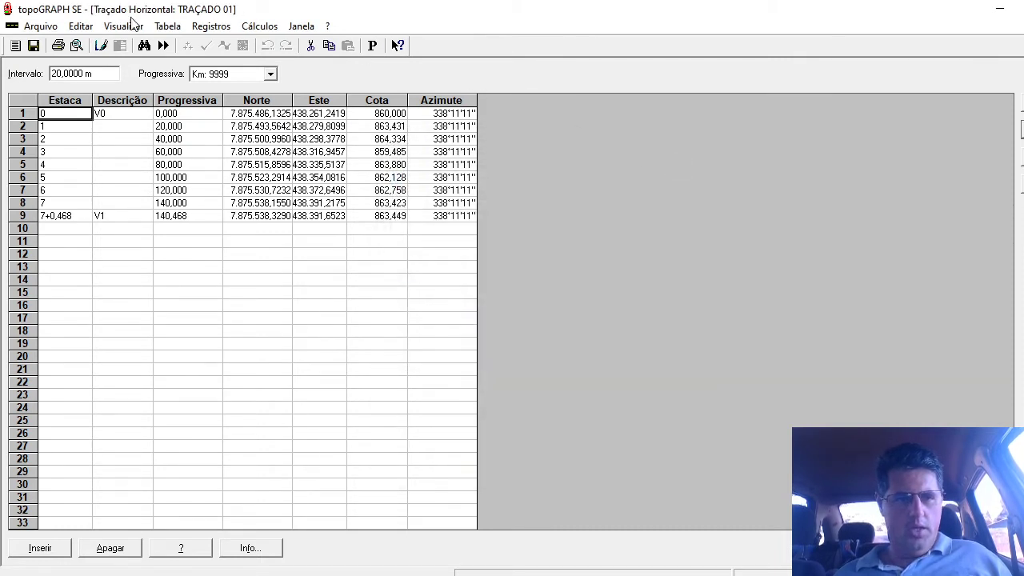
Display the longitudinal profile for review, then close it and return to the table.
{"action": "left_click", "coordinate": [100, 46]}
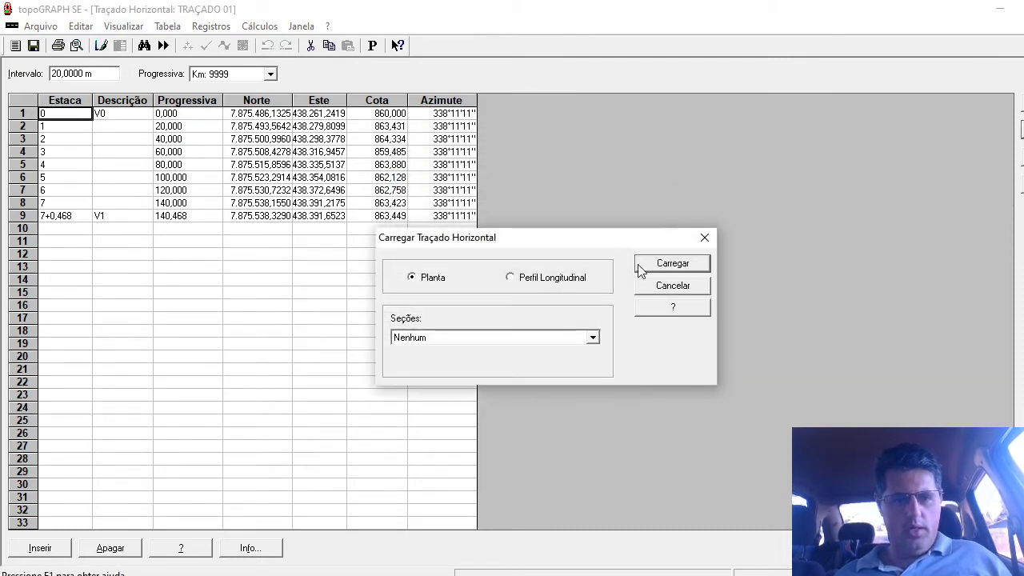
{"action": "left_click", "coordinate": [587, 279]}
{"action": "left_click", "coordinate": [673, 262]}
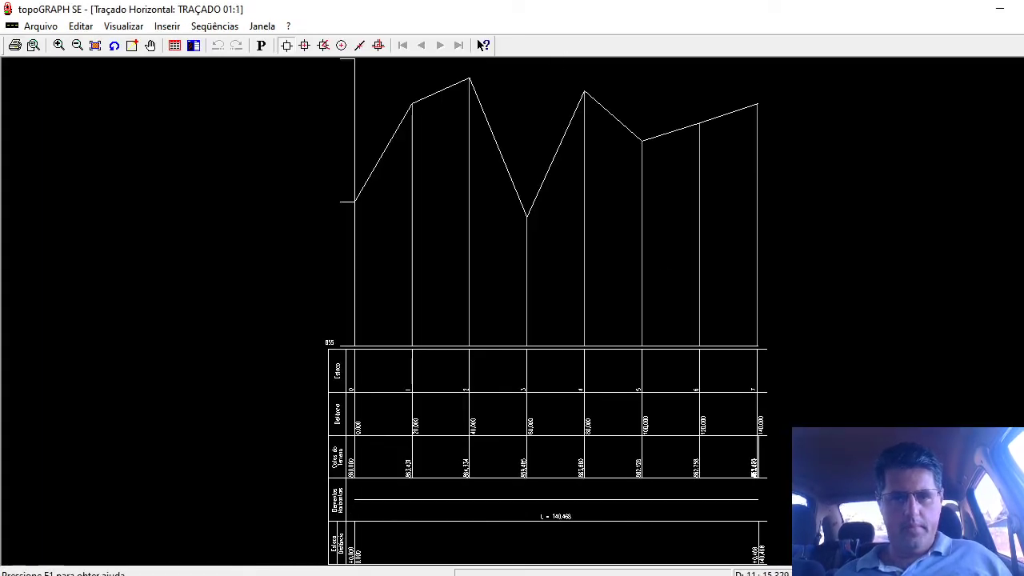
{"action": "double_click", "coordinate": [11, 26]}
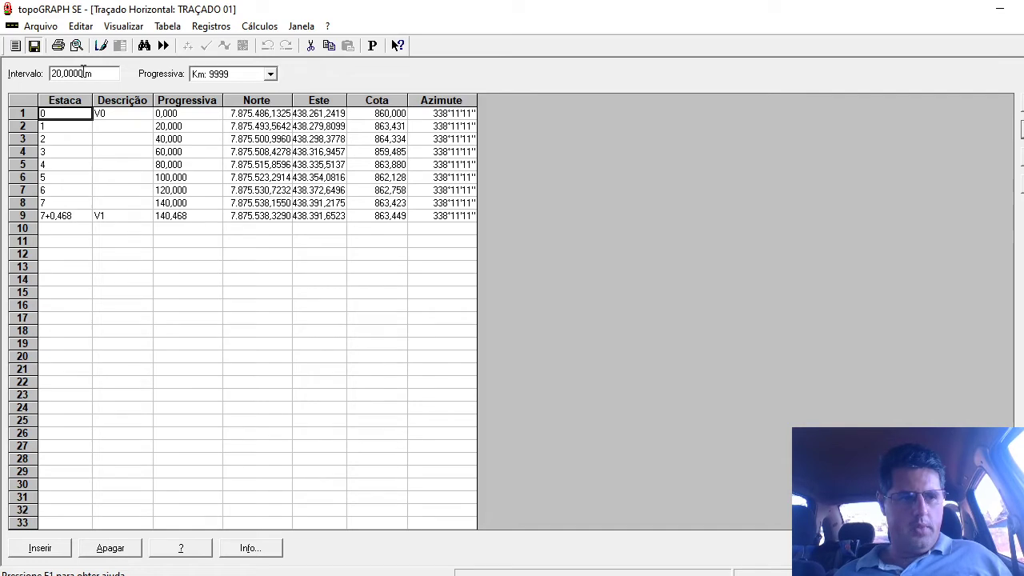
Set up cross-section calculation ST PEDRO with Lados sections, 100 m right width.
{"action": "left_click", "coordinate": [260, 26]}
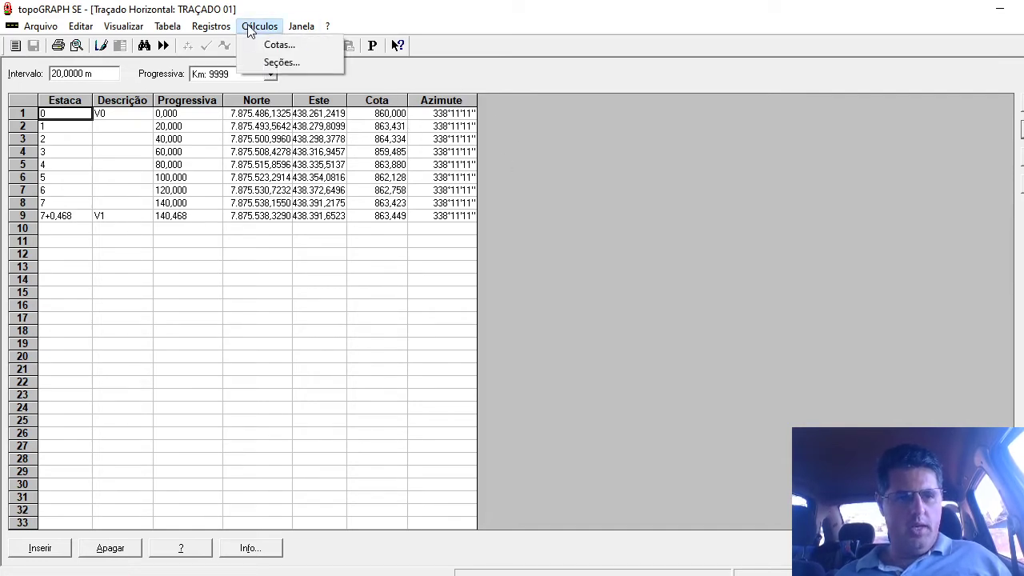
{"action": "left_click", "coordinate": [280, 64]}
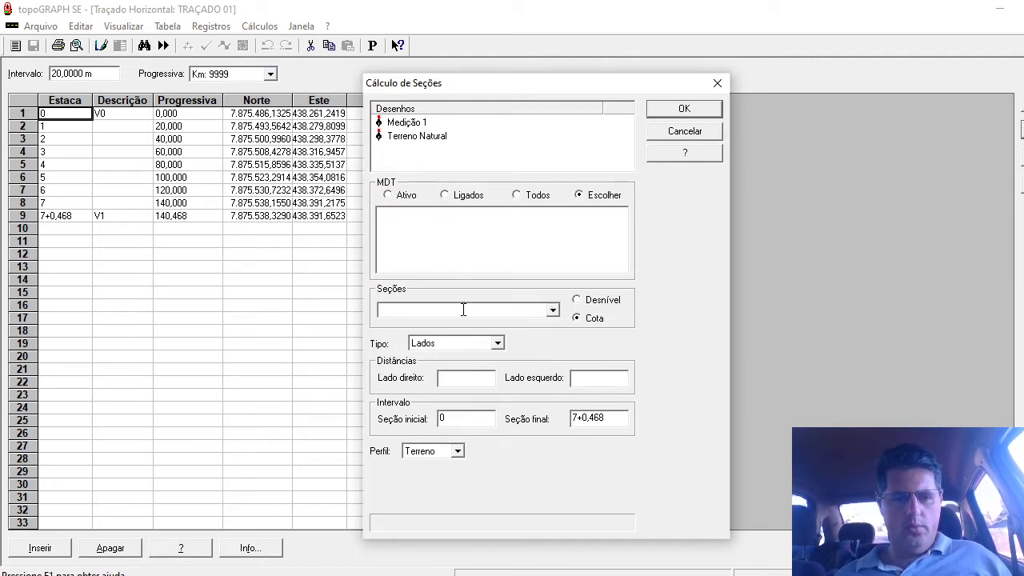
{"action": "type", "text": "ST"}
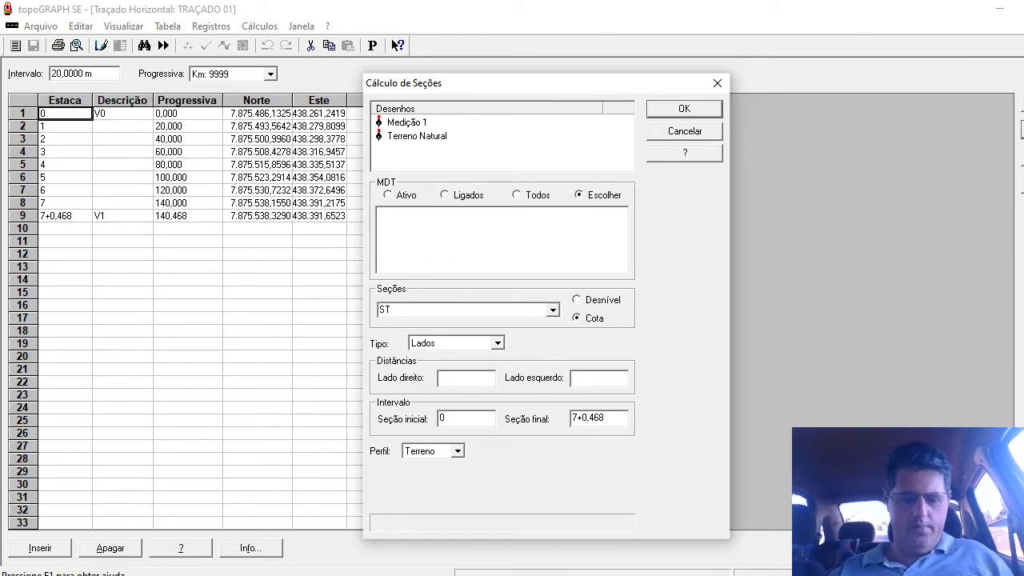
{"action": "type", "text": " PEDRO"}
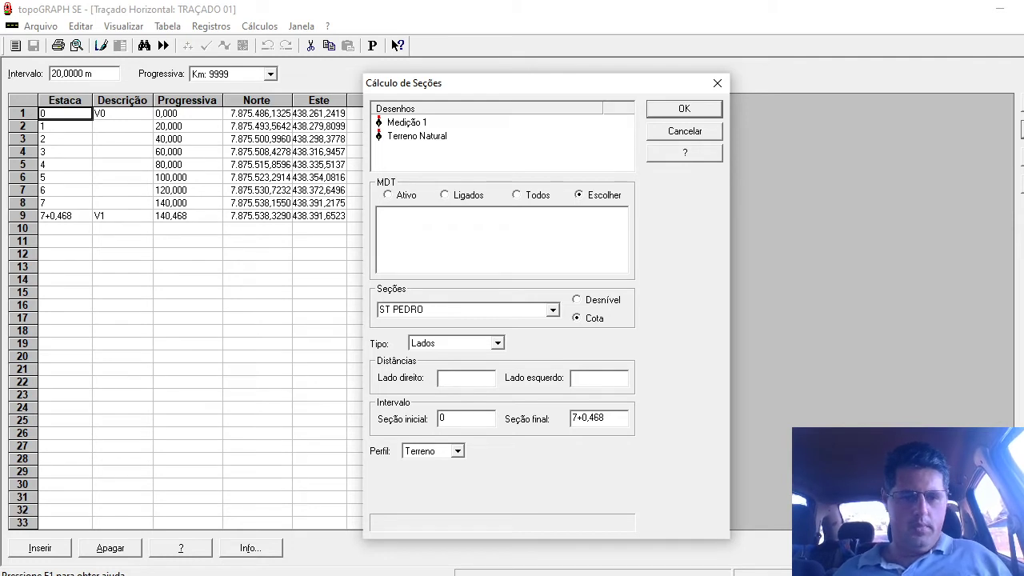
{"action": "left_click", "coordinate": [461, 344]}
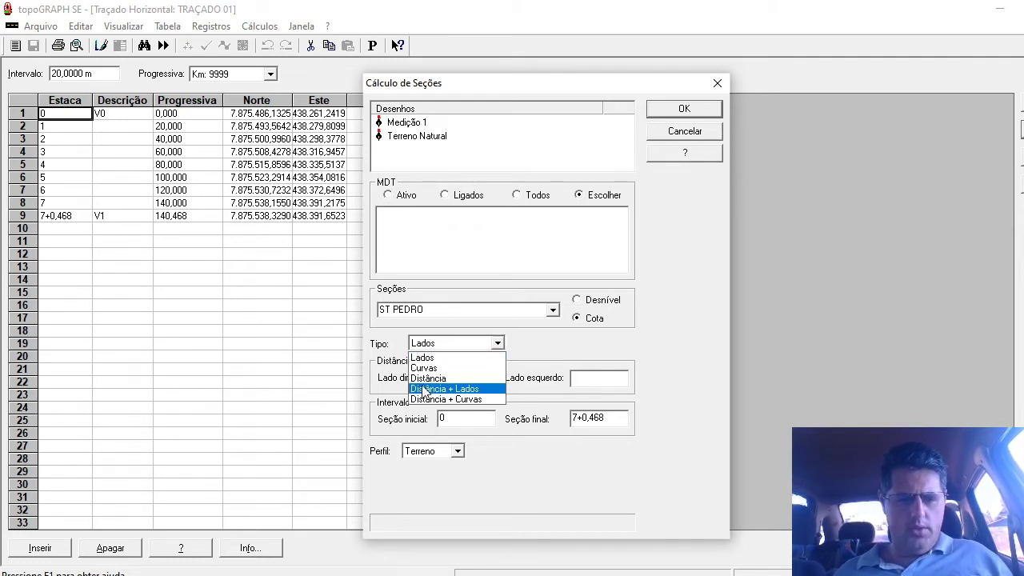
{"action": "left_click", "coordinate": [422, 360]}
{"action": "left_click", "coordinate": [450, 378]}
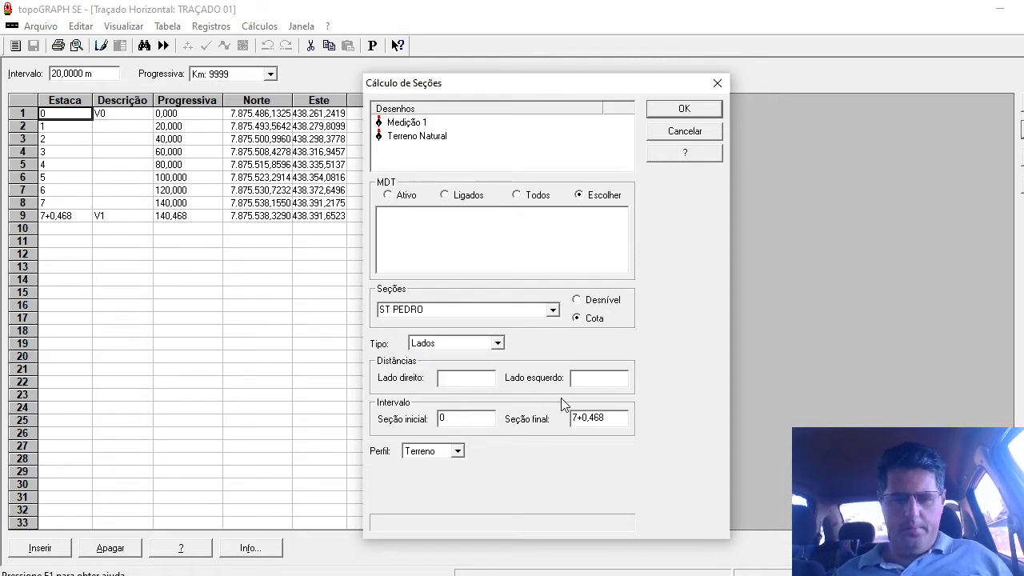
{"action": "type", "text": "100"}
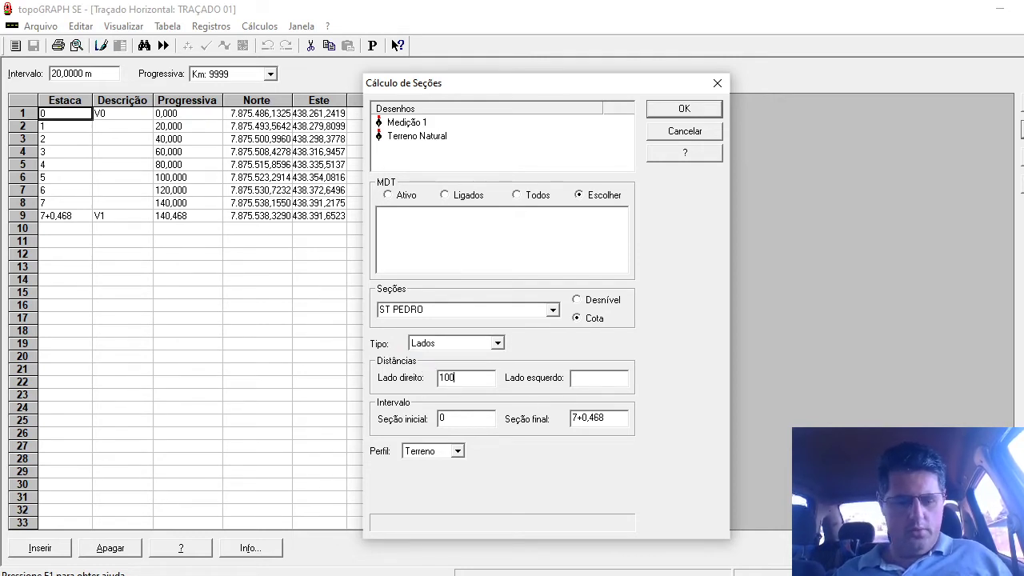
{"action": "key", "text": "Tab"}
{"action": "type", "text": "00"}
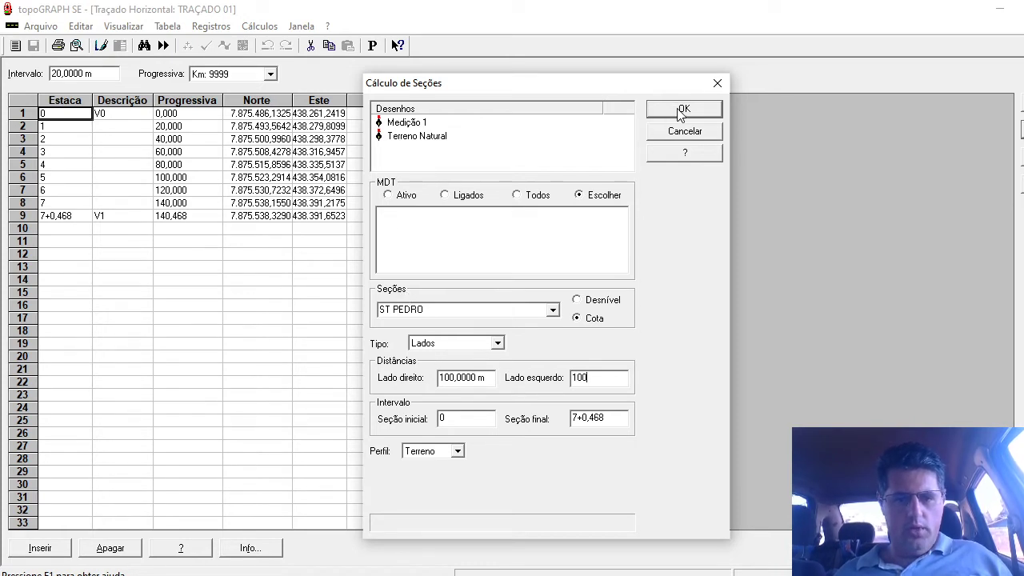
Calculate the ST PEDRO sections from the Terreno Natural drawing on surface TG.
{"action": "left_click", "coordinate": [392, 123]}
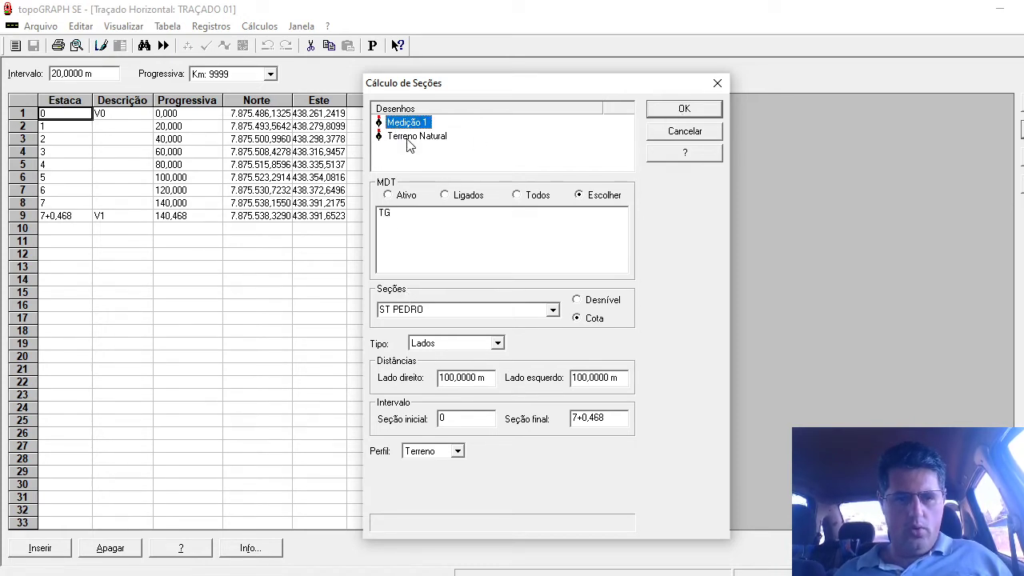
{"action": "left_click", "coordinate": [408, 140]}
{"action": "left_click", "coordinate": [387, 214]}
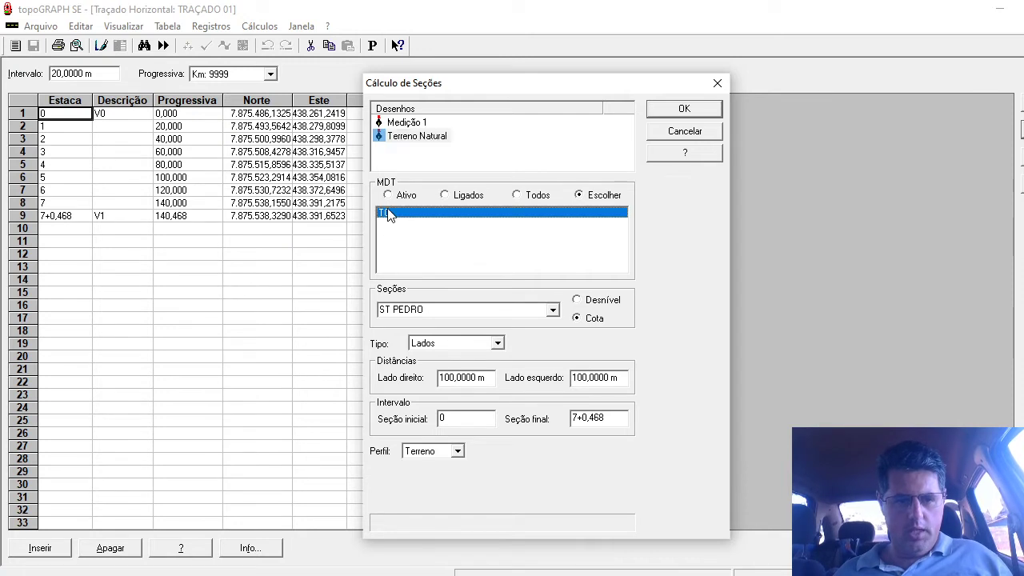
{"action": "left_click", "coordinate": [664, 110]}
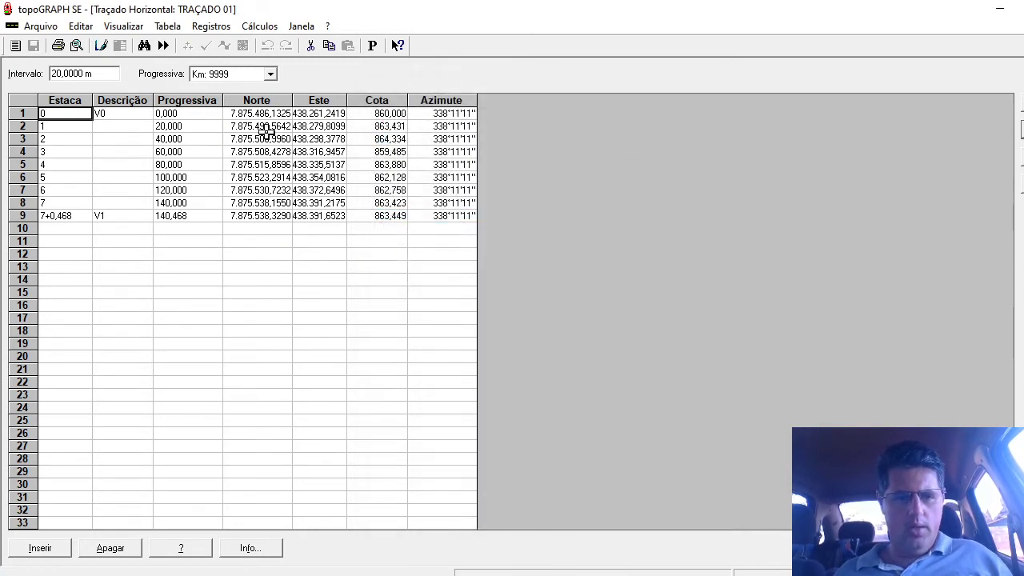
Start a new section calculation for Medição 1 using table ST PEDRO, 100 m per side.
{"action": "left_click", "coordinate": [259, 26]}
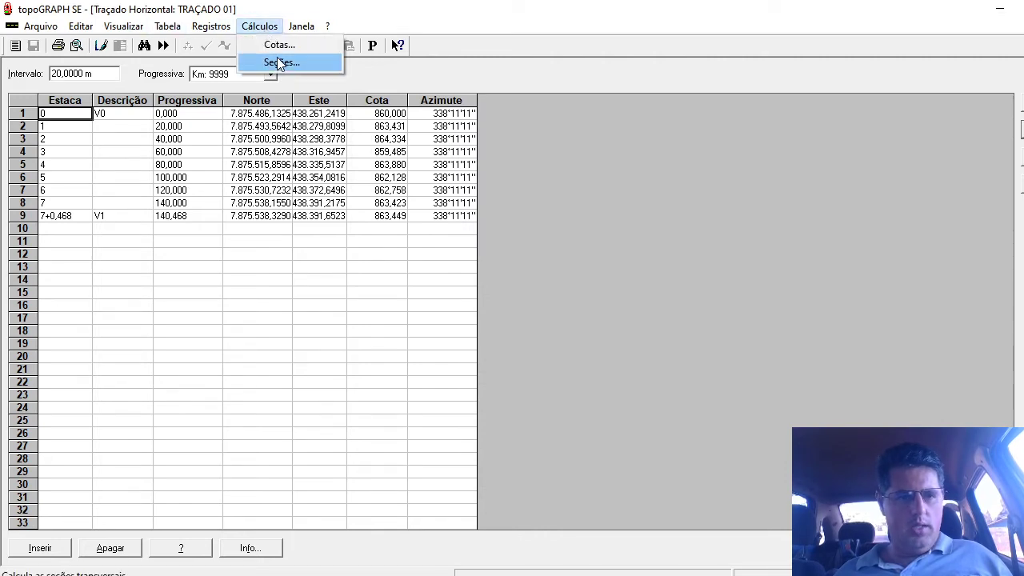
{"action": "left_click", "coordinate": [279, 62]}
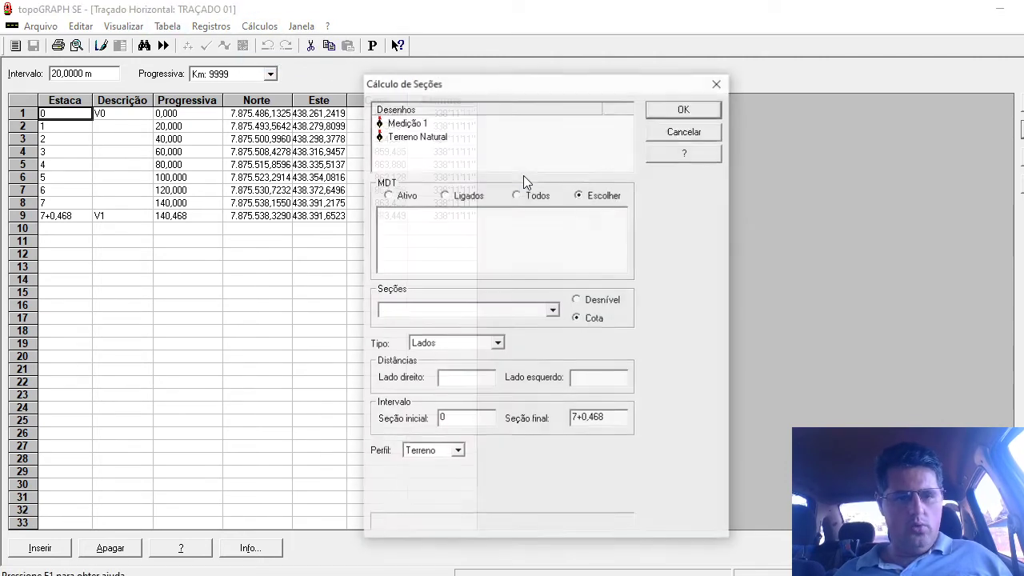
{"action": "left_click", "coordinate": [404, 124]}
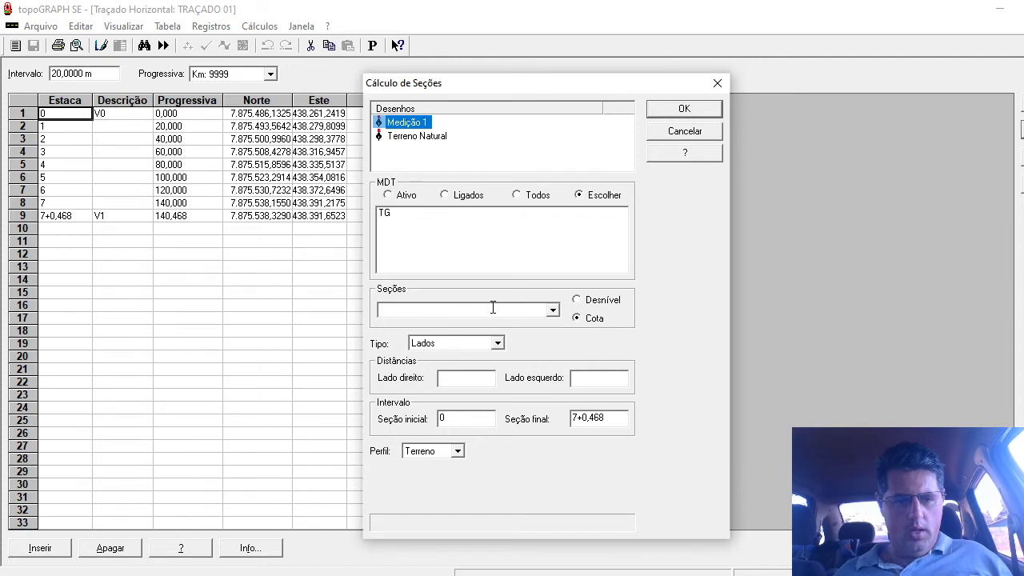
{"action": "left_click", "coordinate": [552, 309]}
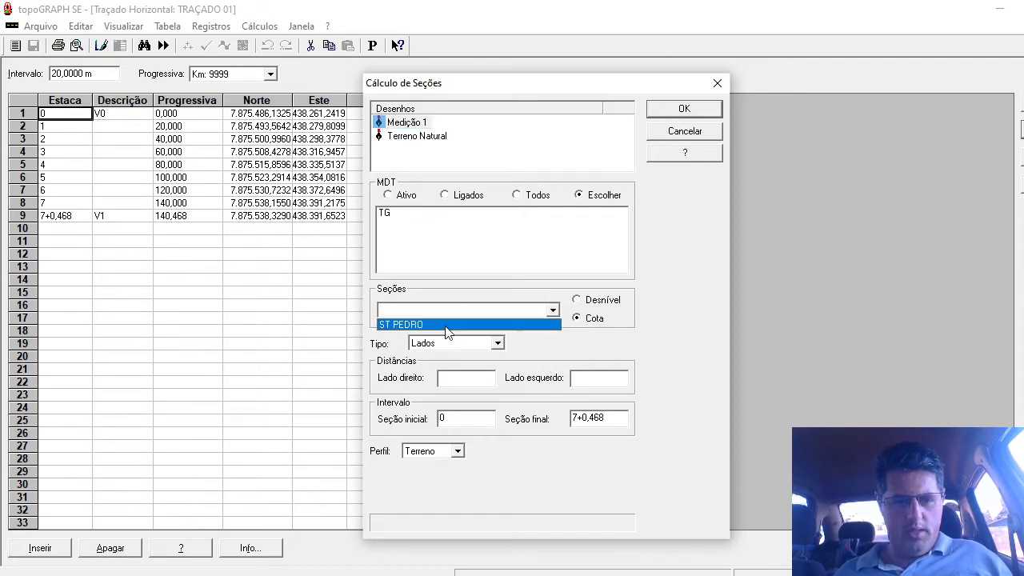
{"action": "left_click", "coordinate": [448, 326]}
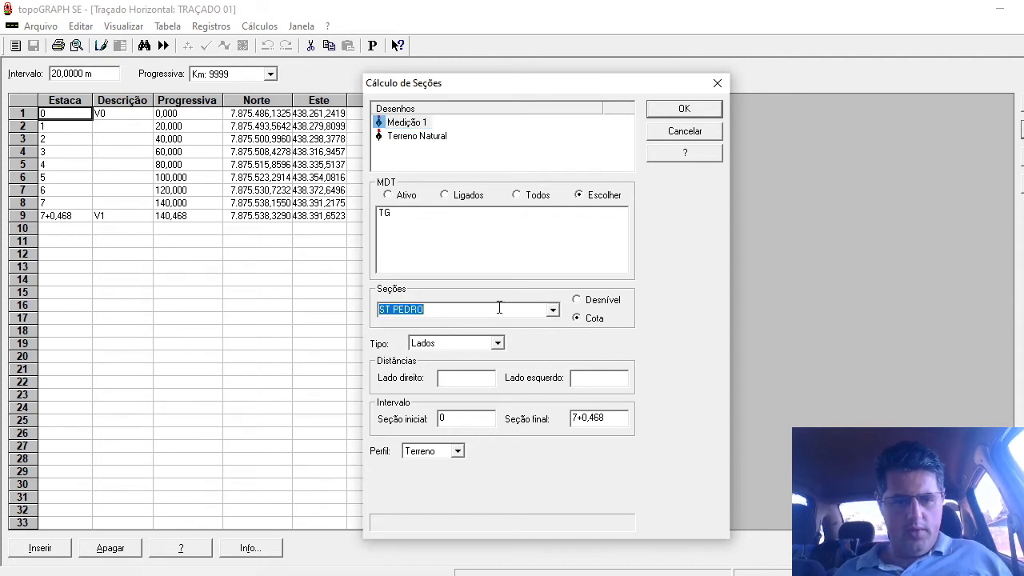
{"action": "left_click", "coordinate": [461, 377]}
{"action": "type", "text": "100"}
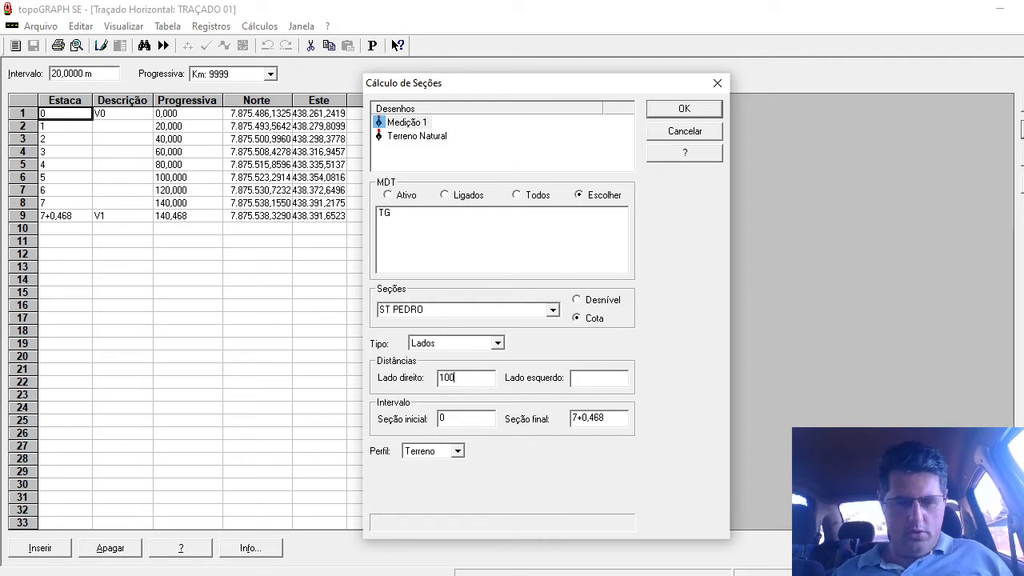
{"action": "key", "text": "Tab"}
{"action": "type", "text": "1"}
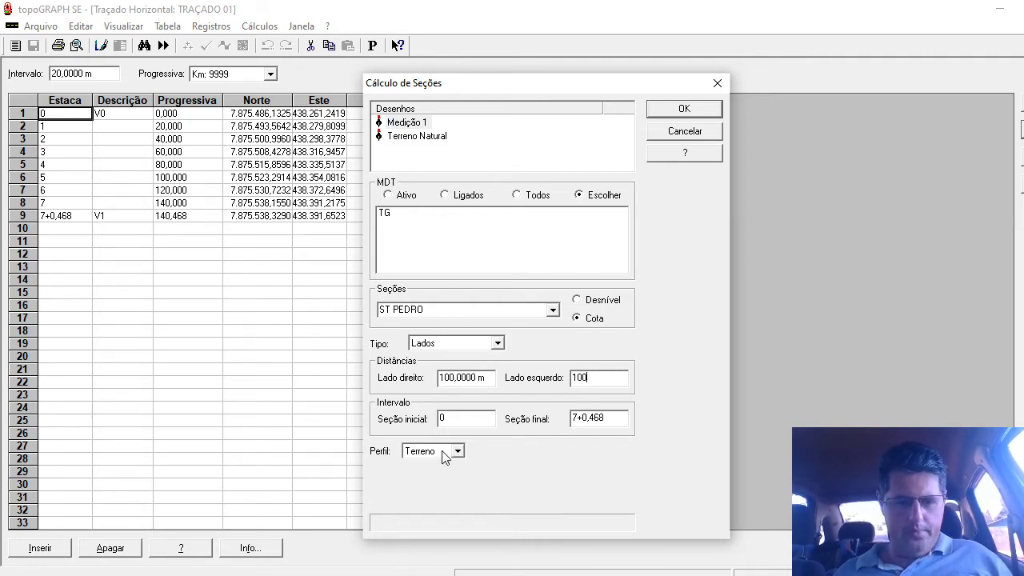
Set the profile to Medição 1, pick terrain model TG, and calculate the sections.
{"action": "left_click", "coordinate": [444, 455]}
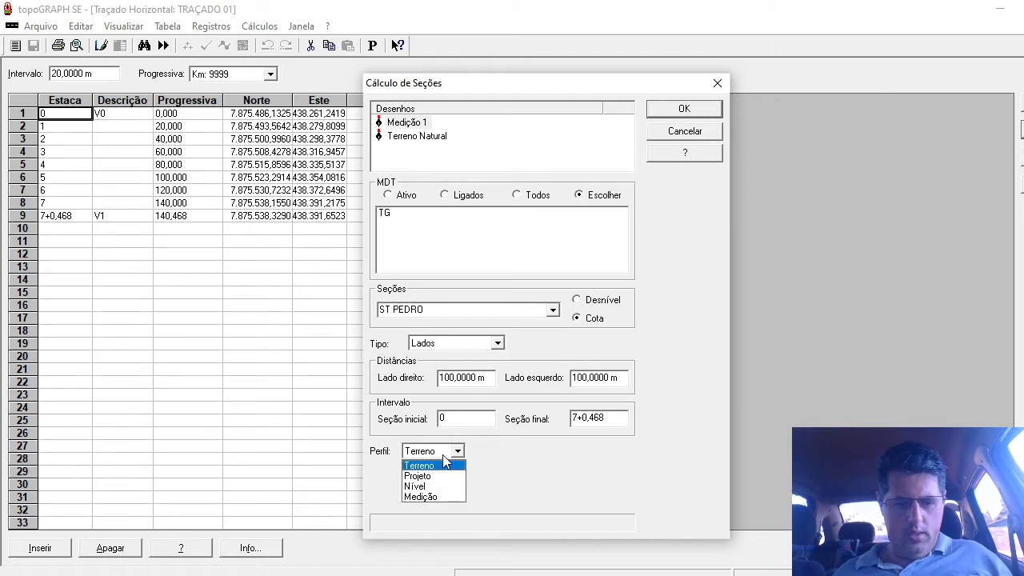
{"action": "left_click", "coordinate": [420, 497]}
{"action": "left_click", "coordinate": [595, 474]}
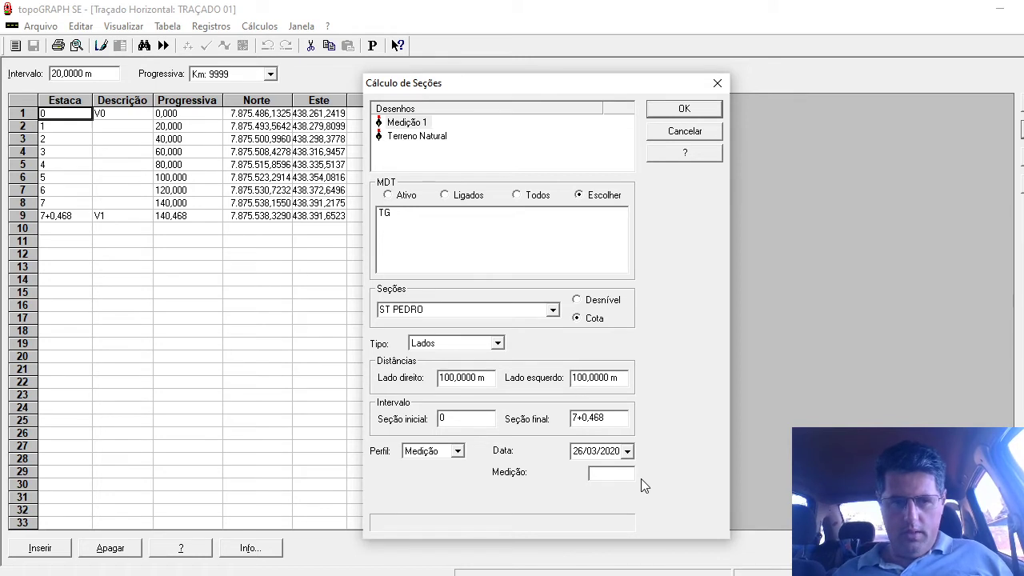
{"action": "type", "text": "1"}
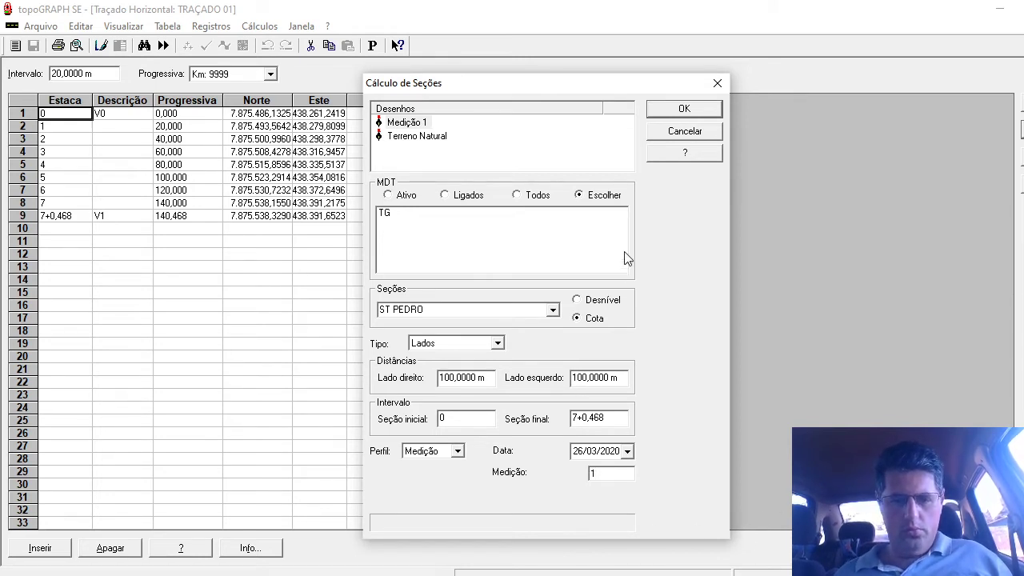
{"action": "left_click", "coordinate": [673, 109]}
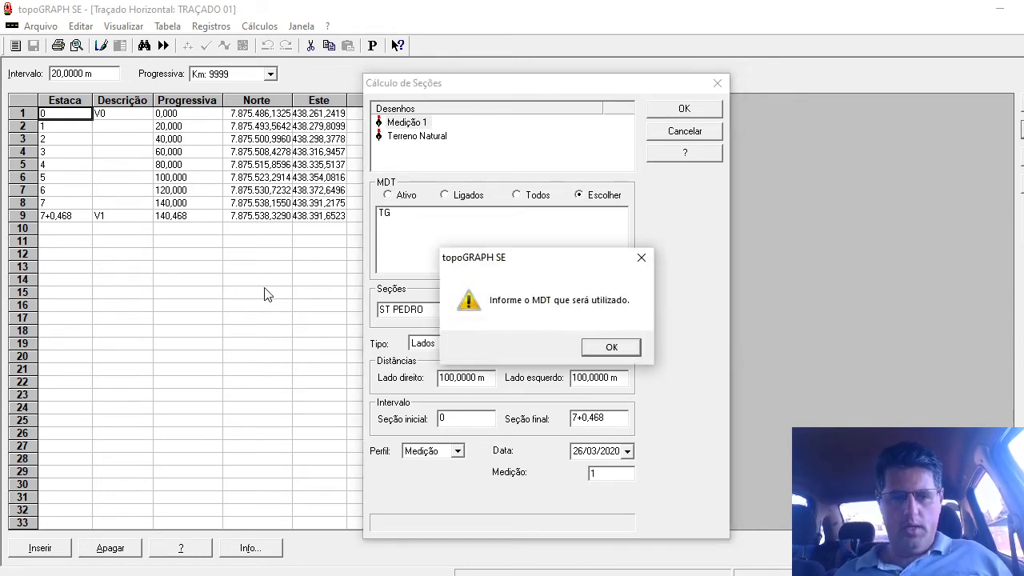
{"action": "left_click", "coordinate": [606, 344]}
{"action": "left_click", "coordinate": [392, 221]}
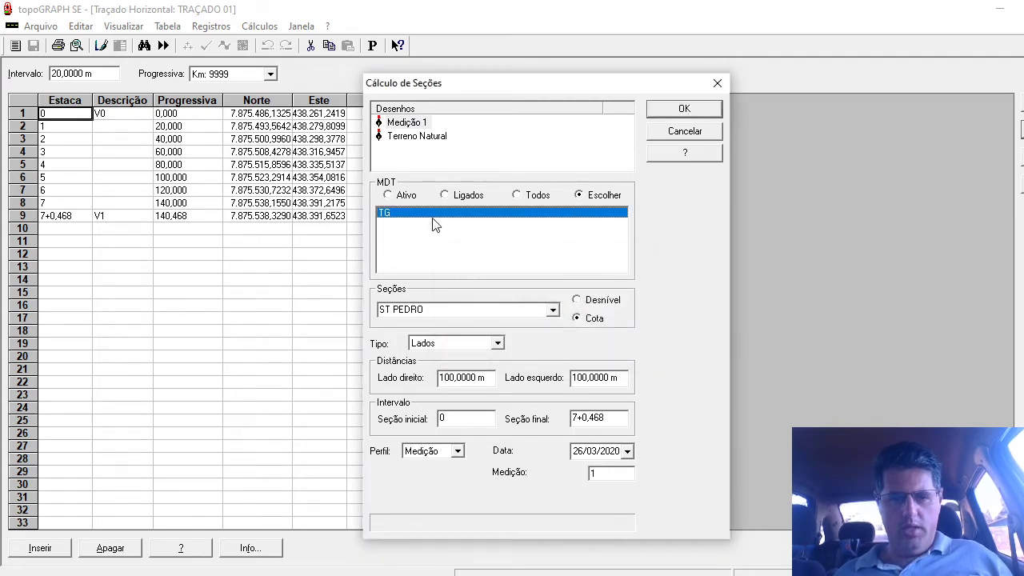
{"action": "left_click", "coordinate": [708, 106]}
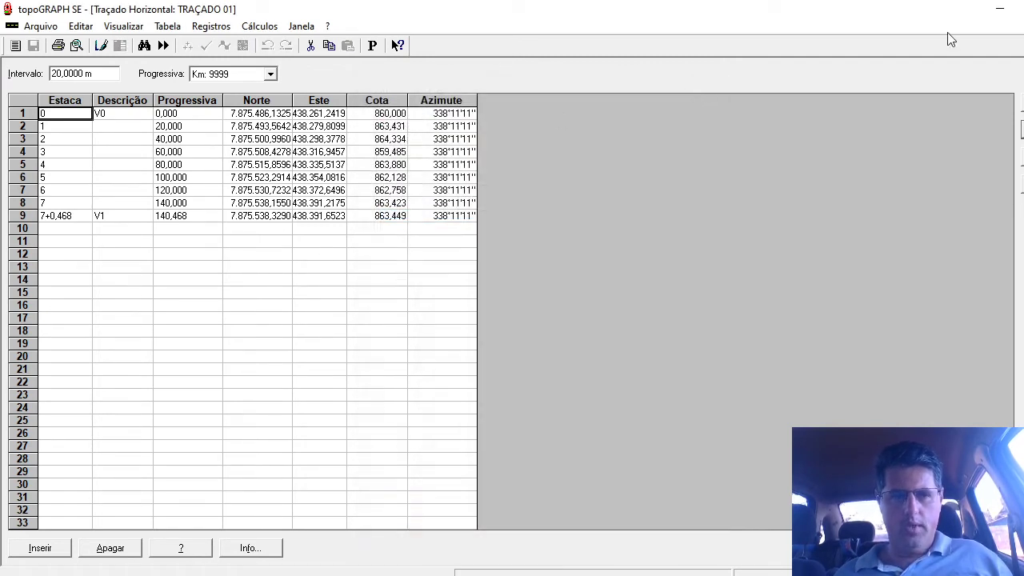
Open the ST PEDRO section table and load its cross-section drawings.
{"action": "key", "text": "ctrl+F4"}
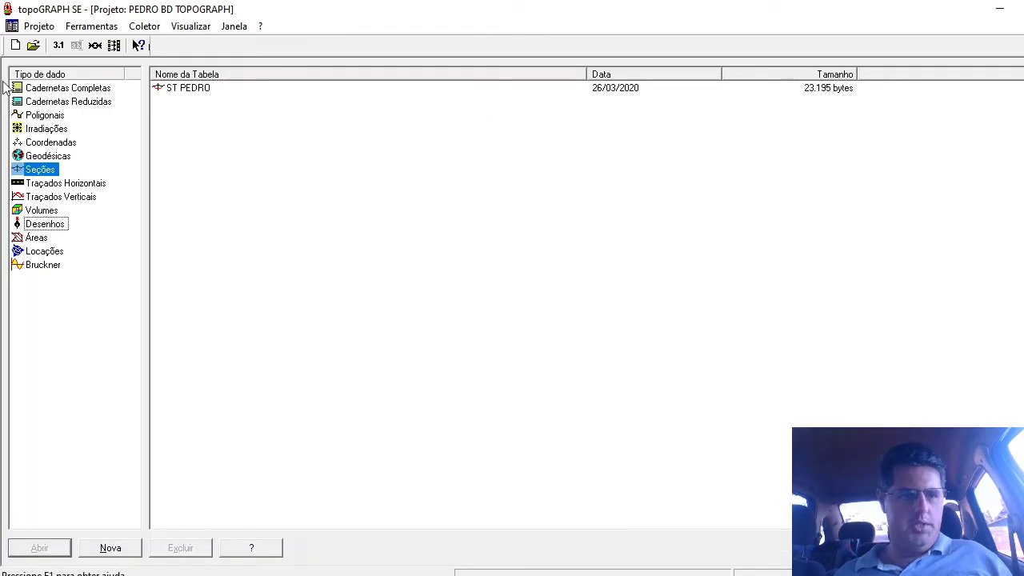
{"action": "double_click", "coordinate": [183, 89]}
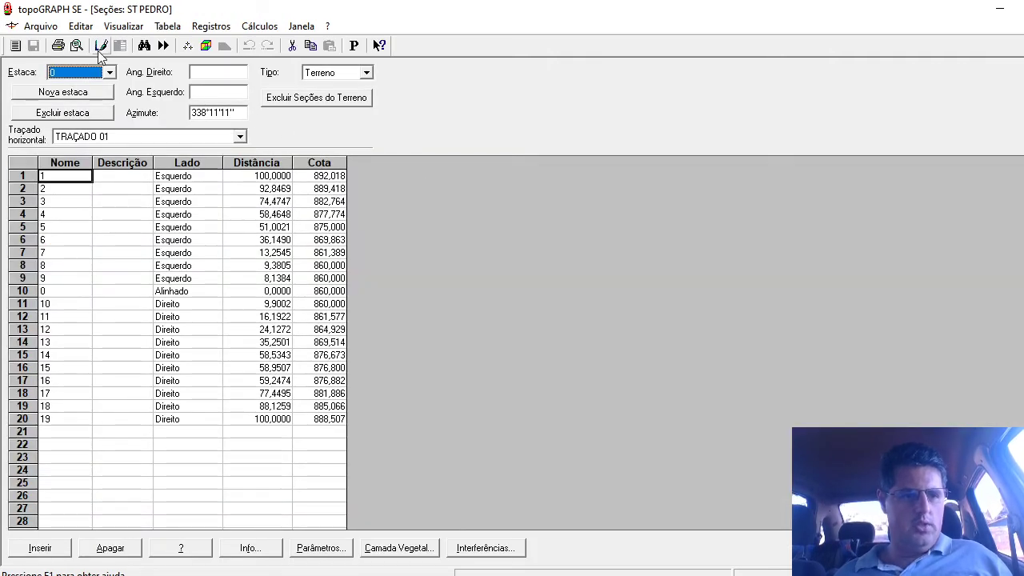
{"action": "left_click", "coordinate": [102, 46]}
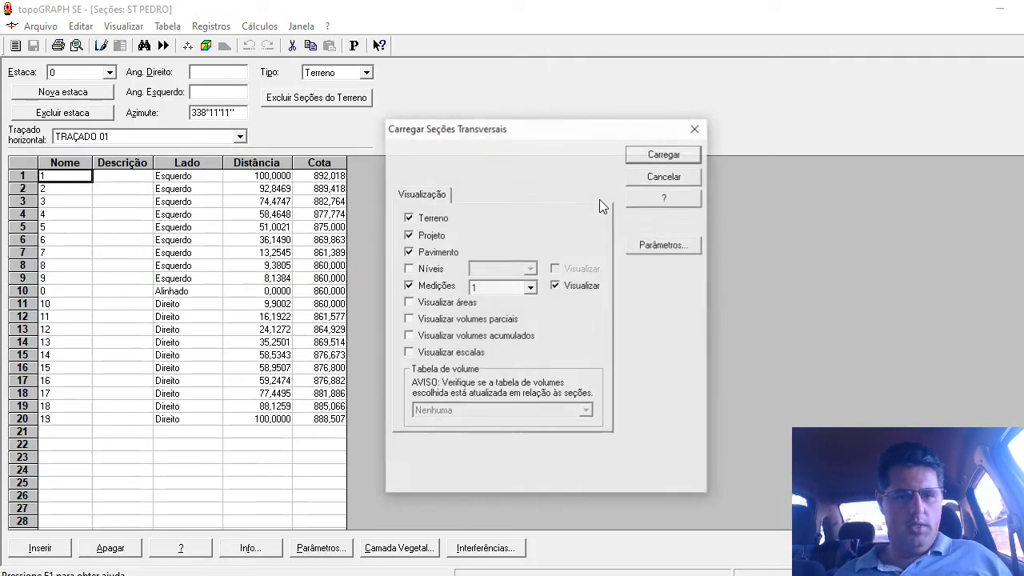
{"action": "left_click", "coordinate": [655, 152]}
{"action": "key", "text": "Escape"}
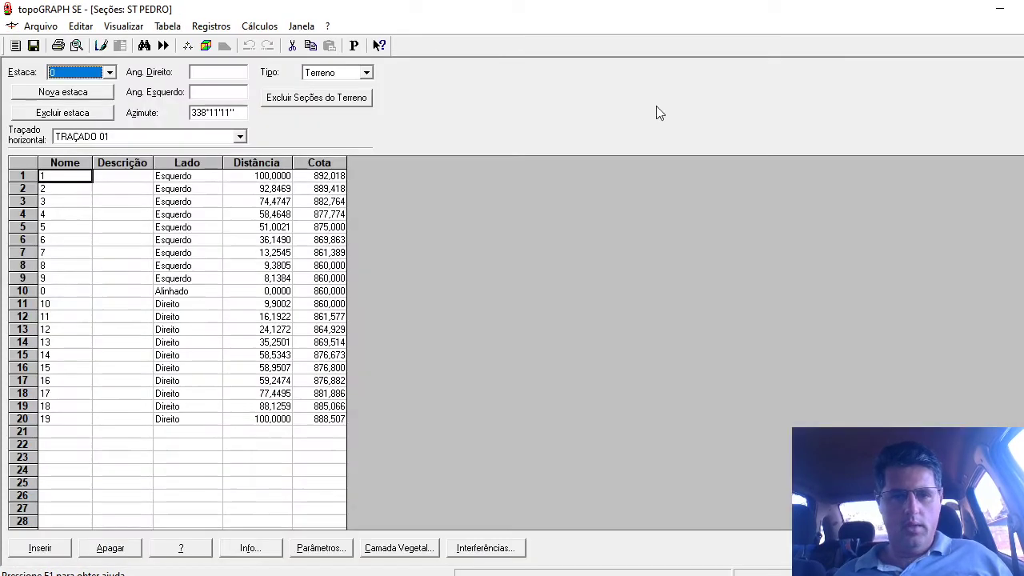
{"action": "left_click", "coordinate": [102, 45]}
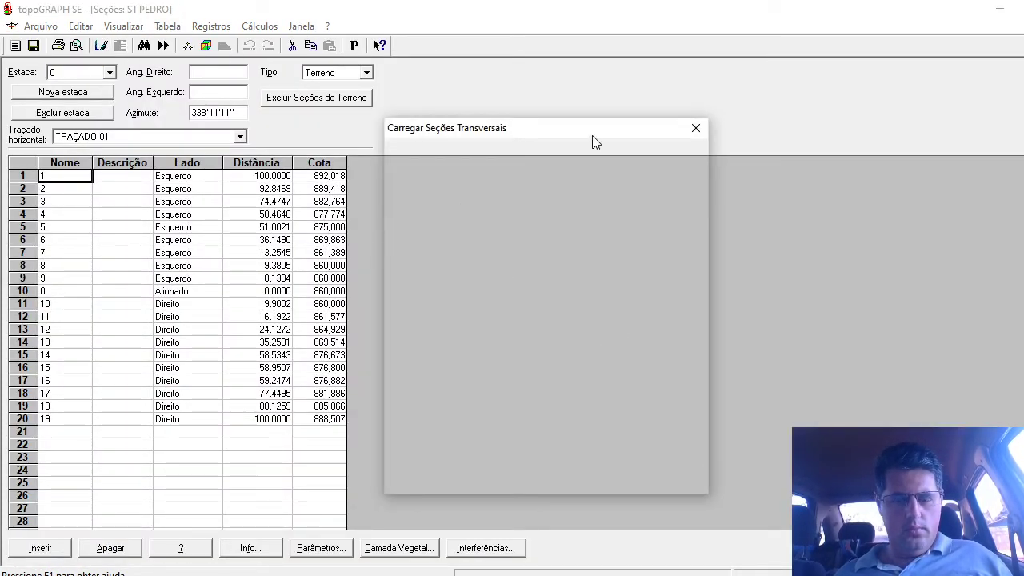
{"action": "mouse_move", "coordinate": [593, 137]}
{"action": "left_mouse_down"}
{"action": "mouse_move", "coordinate": [757, 121]}
{"action": "mouse_move", "coordinate": [596, 90]}
{"action": "left_mouse_up"}
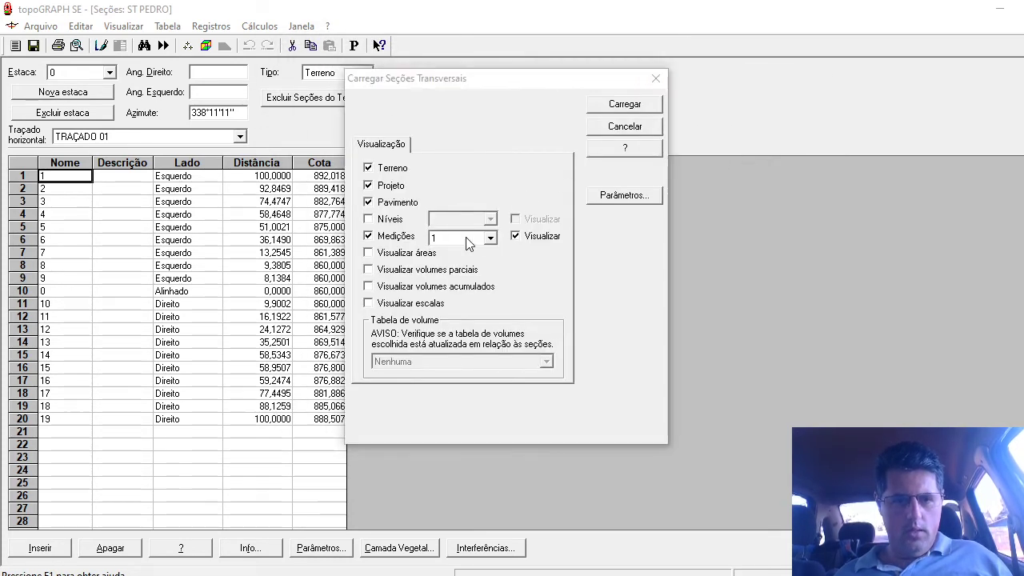
{"action": "left_click", "coordinate": [490, 237]}
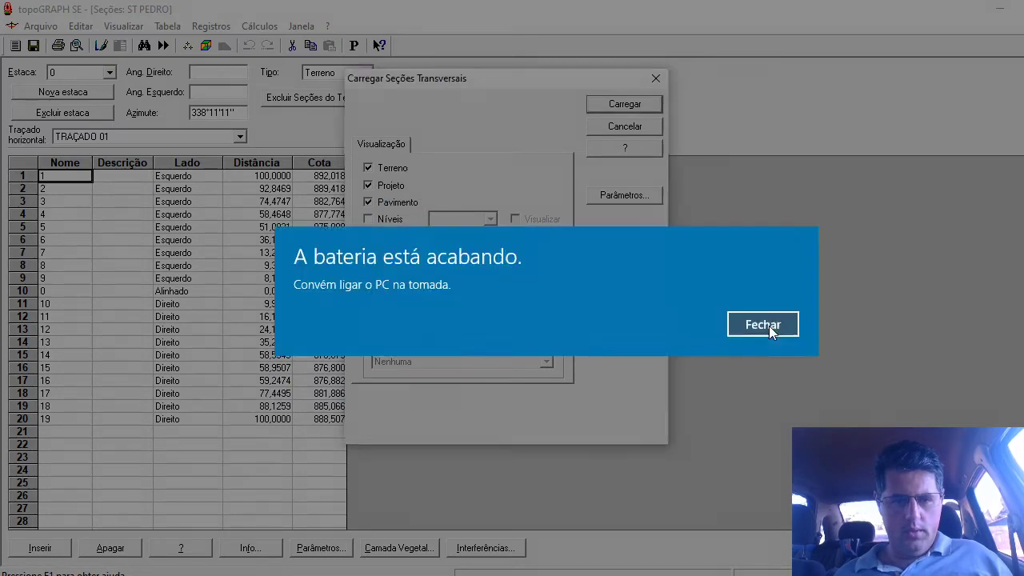
{"action": "left_click", "coordinate": [769, 326]}
{"action": "left_click", "coordinate": [625, 105]}
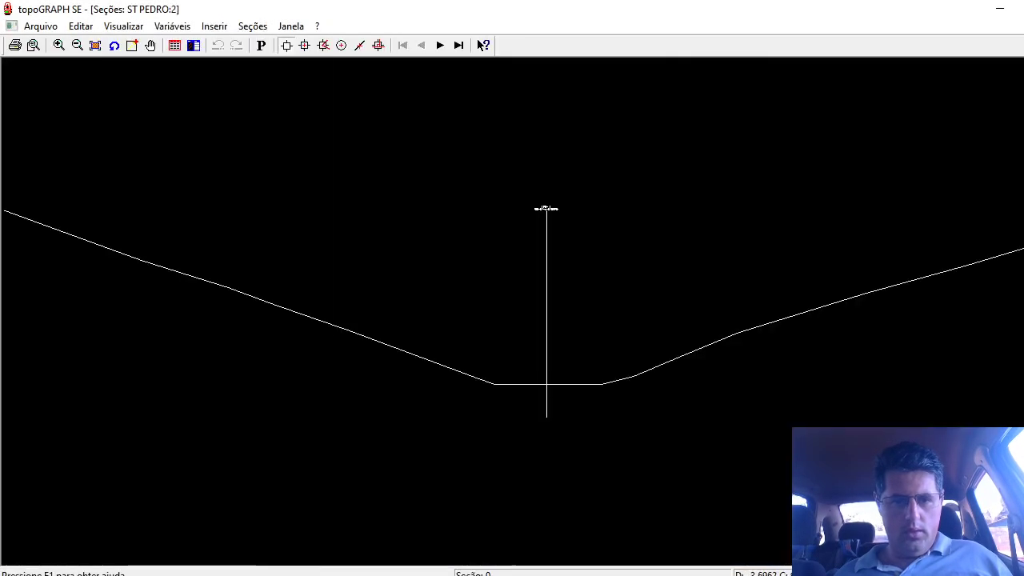
Step forward to the last cross-section, then back three sections.
{"action": "left_click", "coordinate": [441, 45]}
{"action": "left_click", "coordinate": [441, 45]}
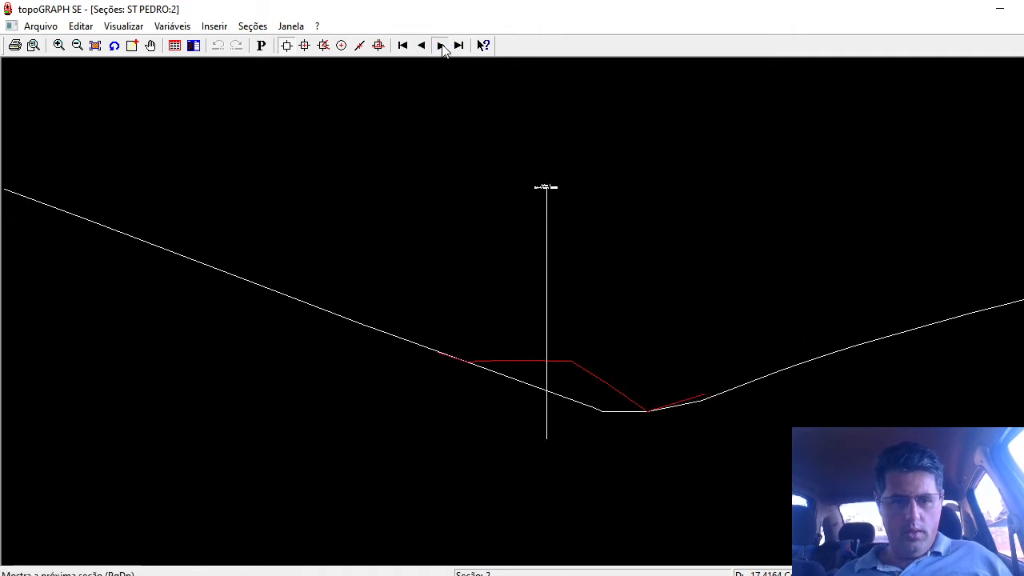
{"action": "left_click", "coordinate": [442, 46]}
{"action": "left_click", "coordinate": [444, 48]}
{"action": "left_click", "coordinate": [442, 46]}
{"action": "left_click", "coordinate": [442, 45]}
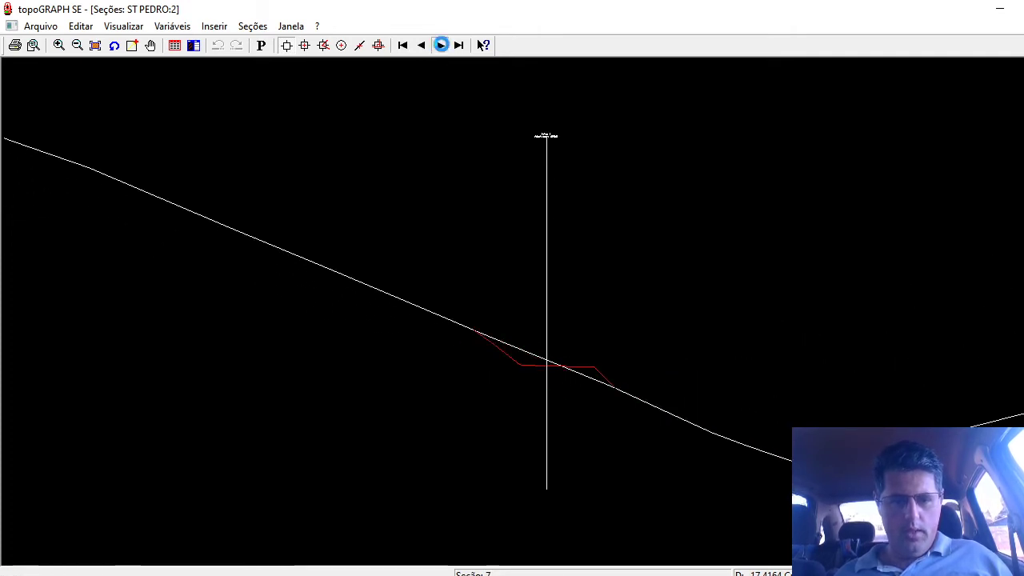
{"action": "left_click", "coordinate": [442, 46]}
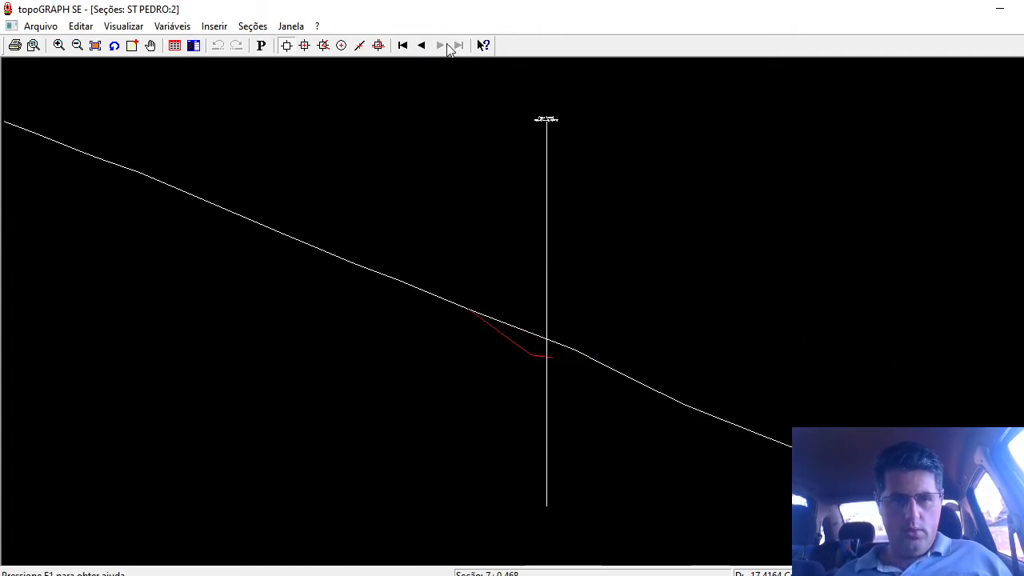
{"action": "left_click", "coordinate": [422, 45]}
{"action": "left_click", "coordinate": [424, 46]}
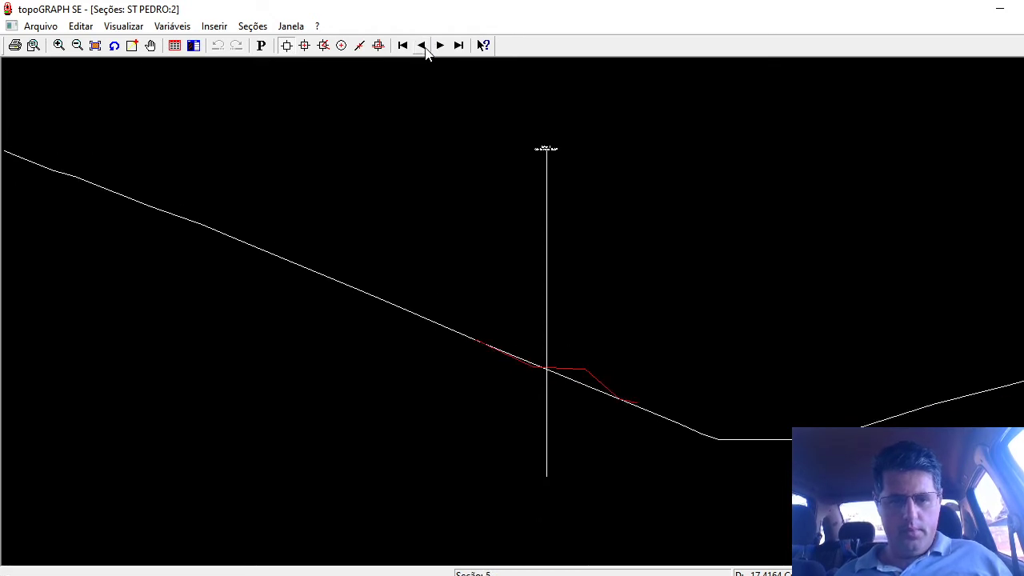
{"action": "left_click", "coordinate": [423, 45]}
Set up a volume calculation comparing Terreno Natural with Medição number 1.
{"action": "key", "text": "ctrl+F4"}
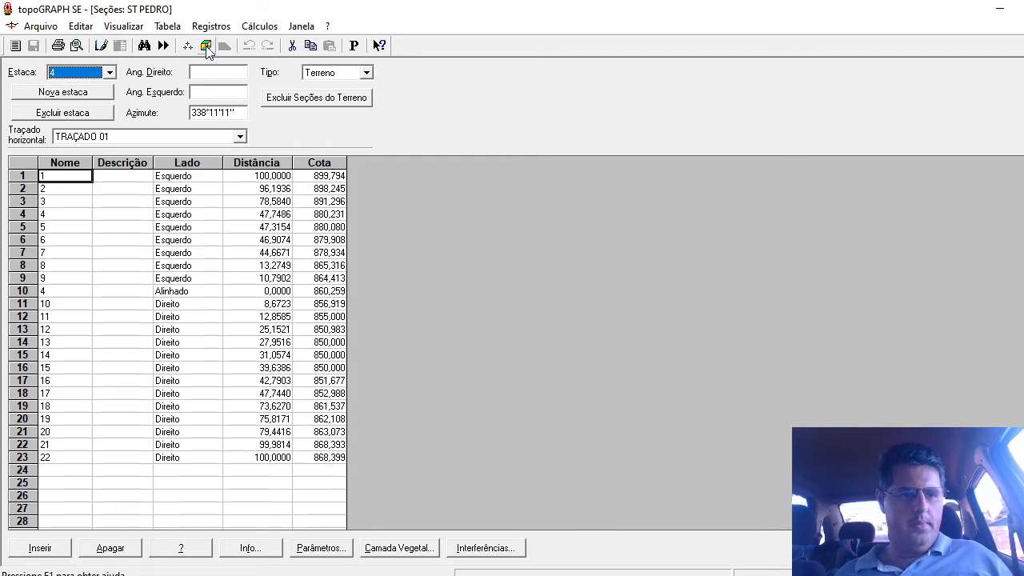
{"action": "left_click", "coordinate": [207, 46]}
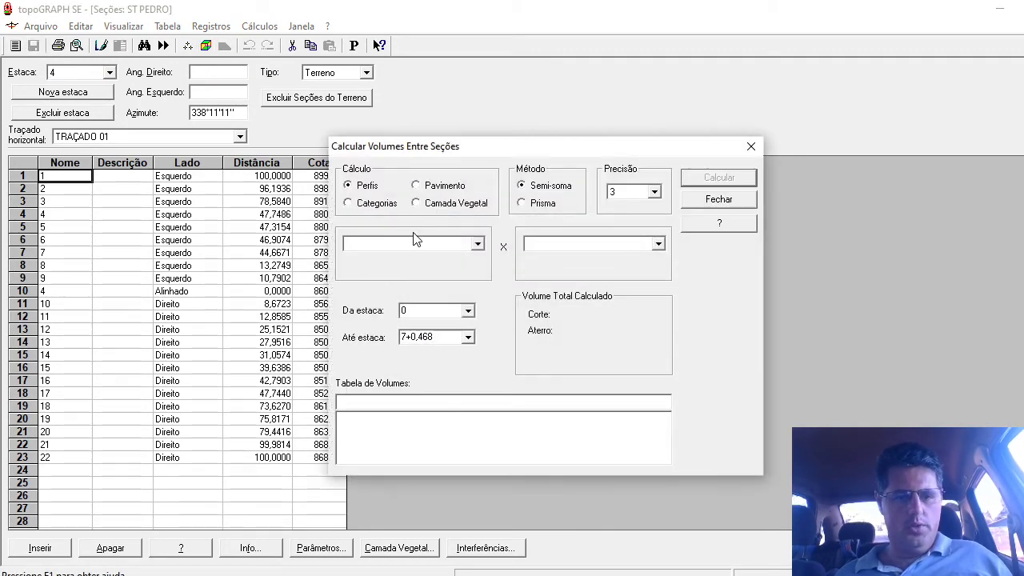
{"action": "left_click", "coordinate": [416, 240]}
{"action": "left_click", "coordinate": [389, 256]}
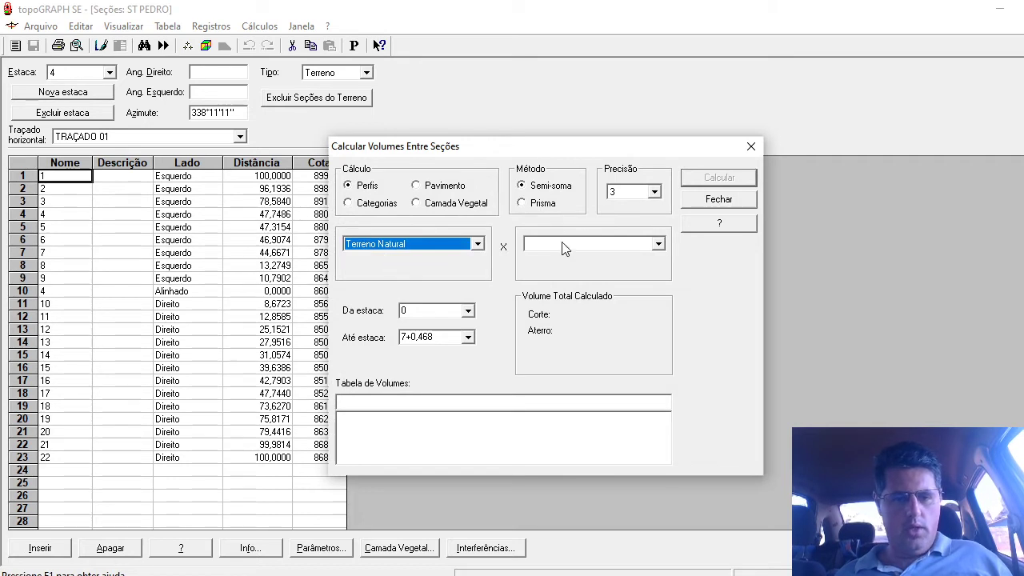
{"action": "left_click", "coordinate": [563, 249]}
{"action": "left_click", "coordinate": [540, 269]}
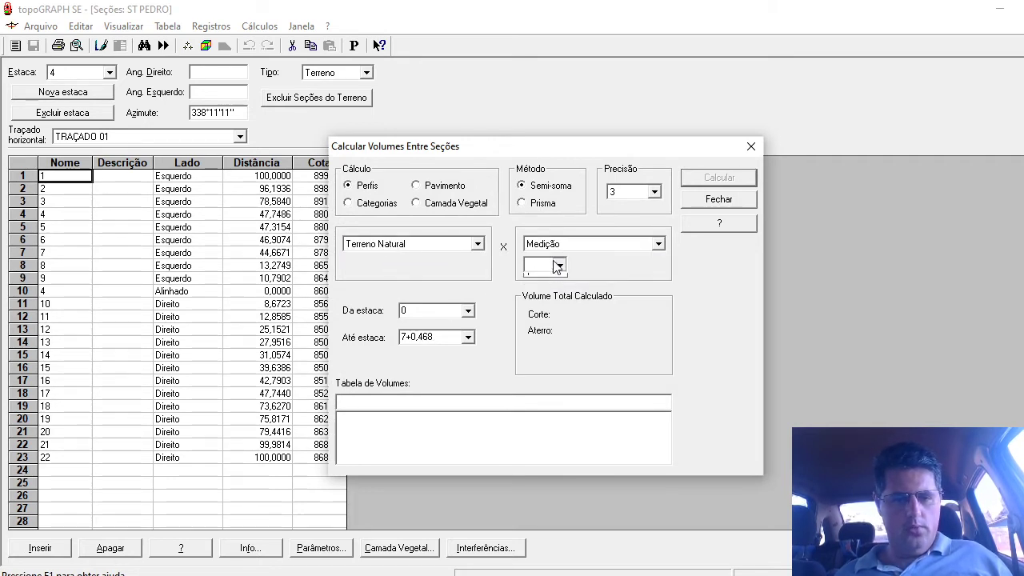
{"action": "left_click", "coordinate": [557, 266]}
{"action": "left_click", "coordinate": [538, 279]}
Name the volume table MEDIÇÃO 01, calculate it for all stations, and close the dialog.
{"action": "left_click", "coordinate": [391, 405]}
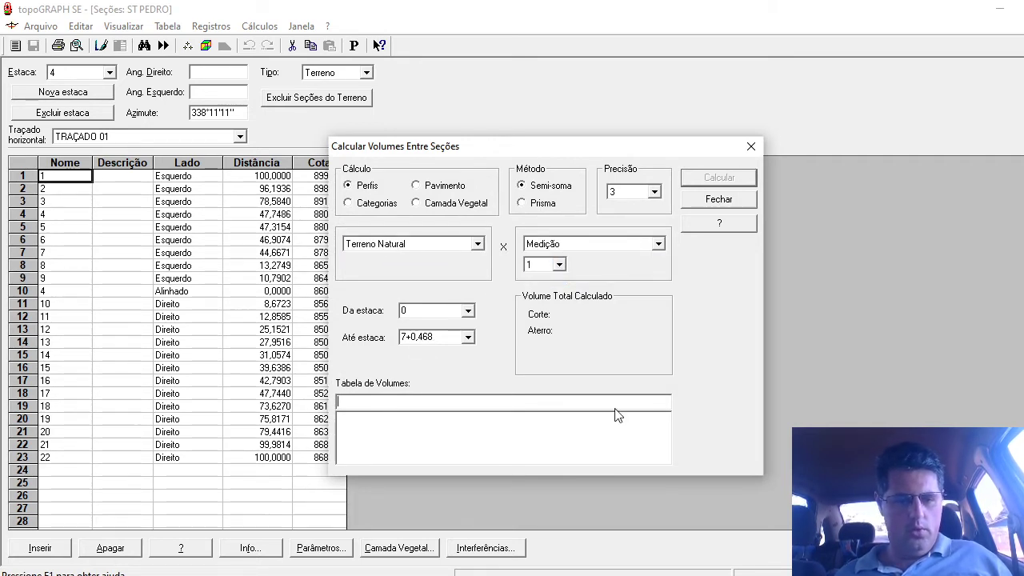
{"action": "type", "text": "MEDI"}
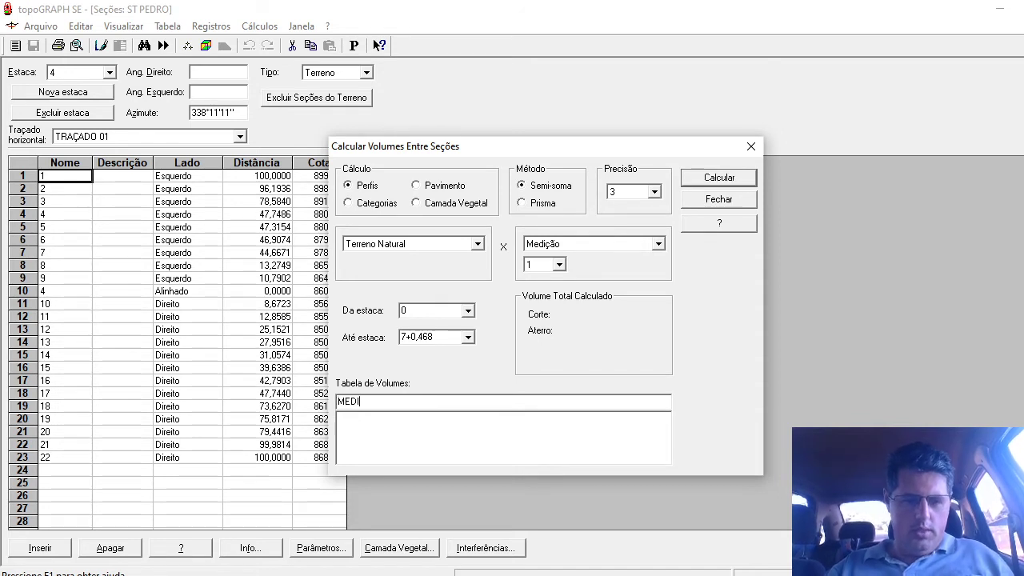
{"action": "type", "text": "ÇÃO 0"}
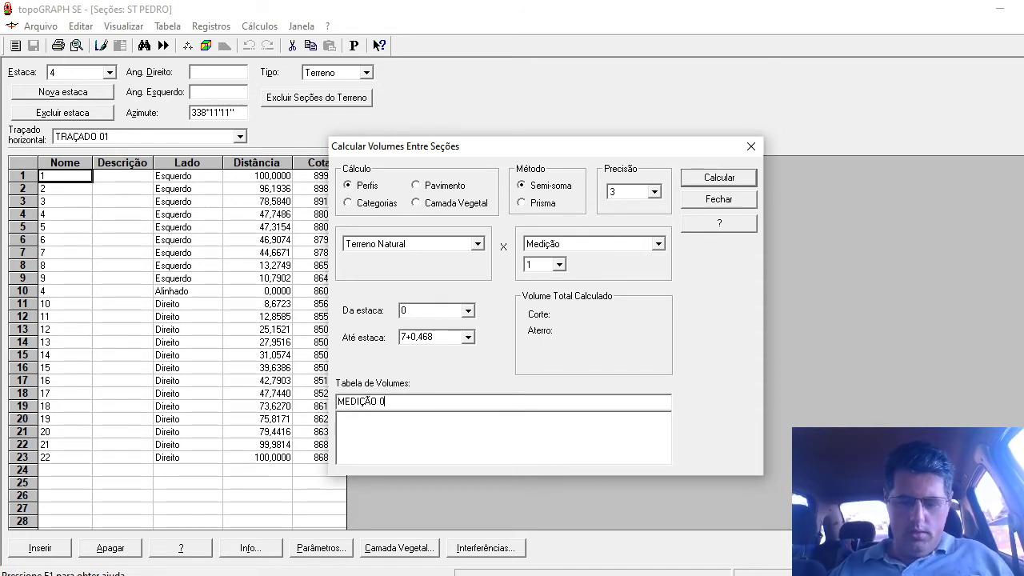
{"action": "type", "text": "1"}
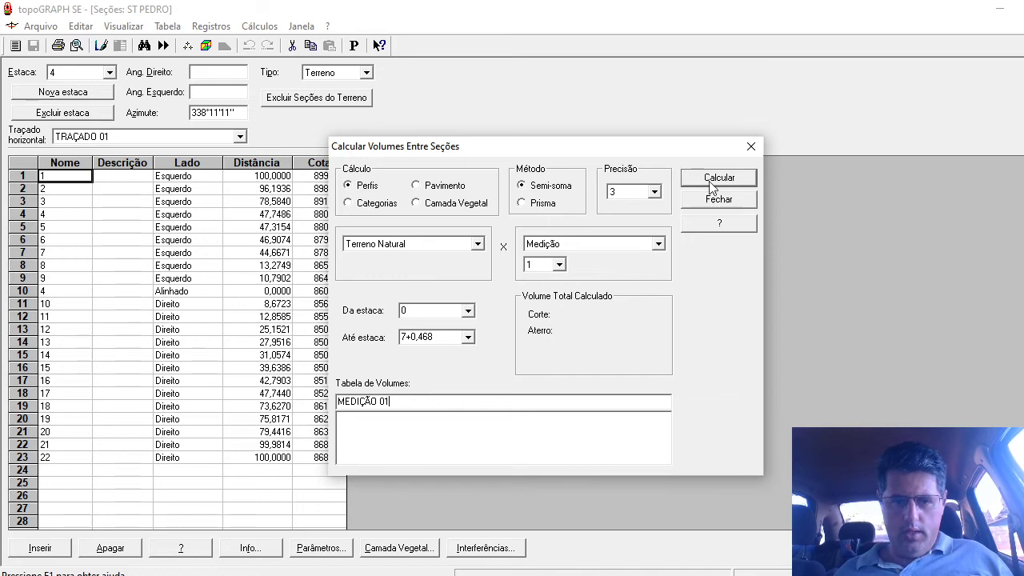
{"action": "left_click", "coordinate": [717, 179]}
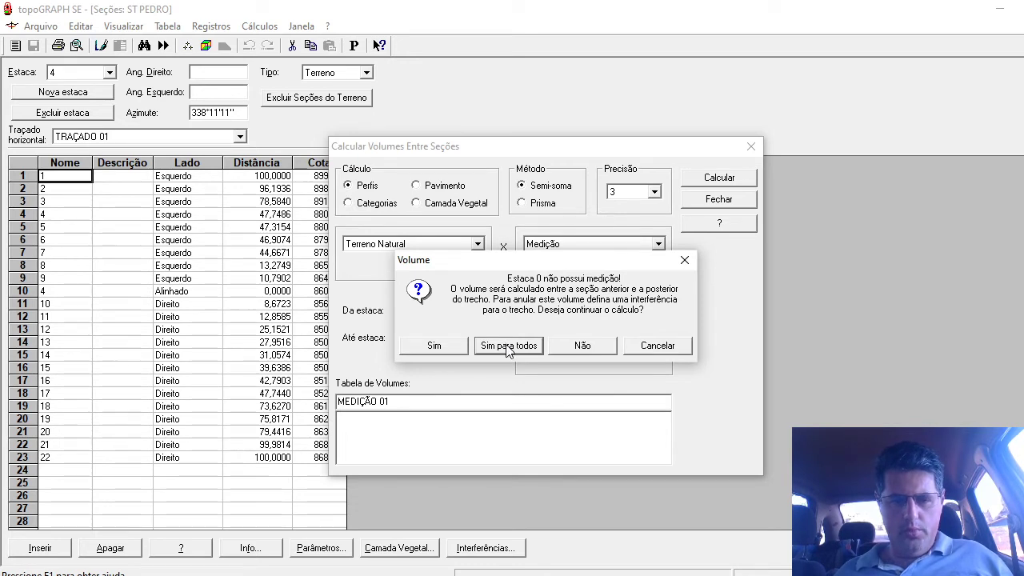
{"action": "left_click", "coordinate": [508, 347]}
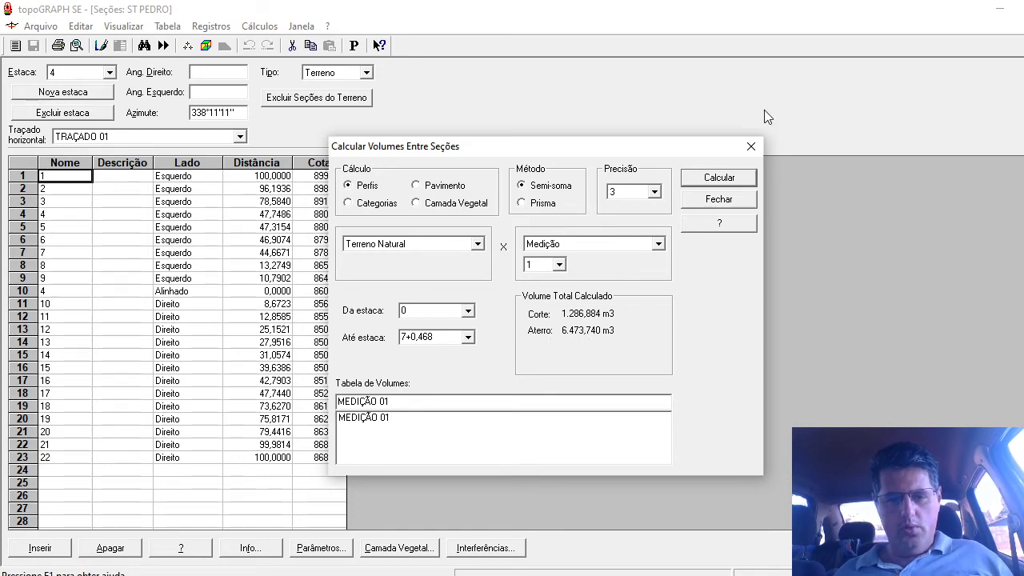
{"action": "left_click", "coordinate": [751, 147]}
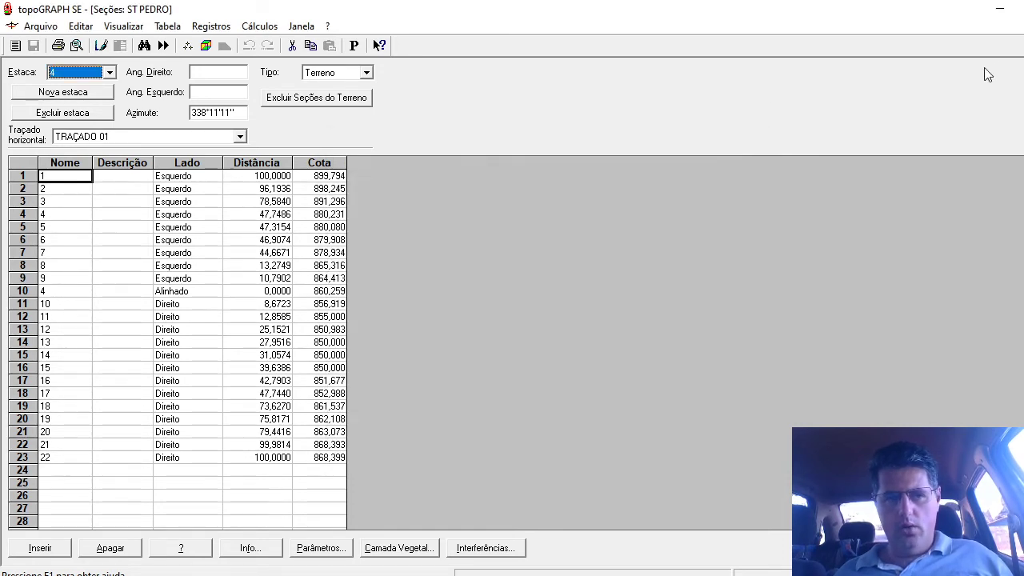
Close the ST PEDRO sections window, review the MEDIÇÃO 01 volume table, and close it.
{"action": "key", "text": "ctrl+F4"}
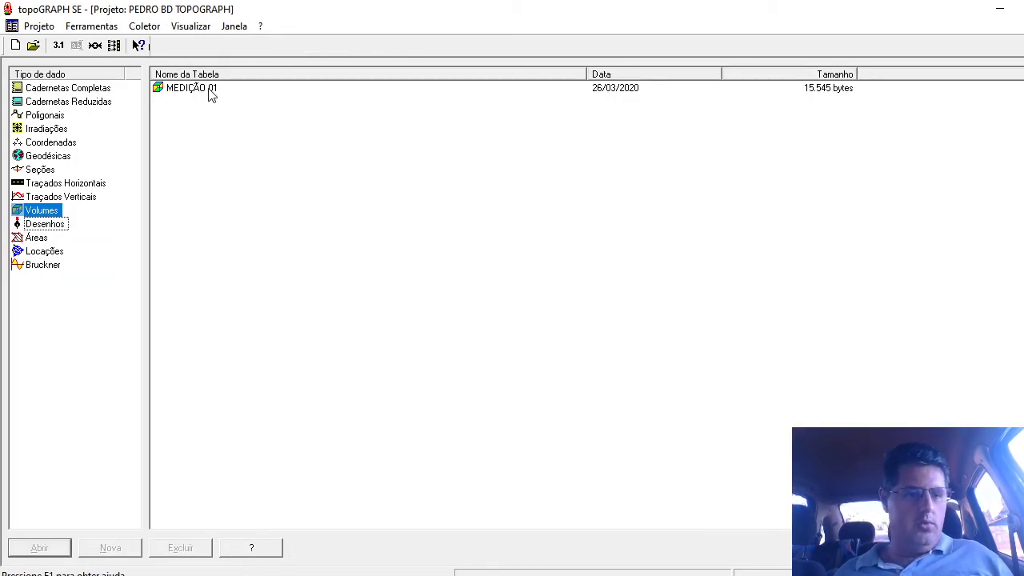
{"action": "double_click", "coordinate": [209, 91]}
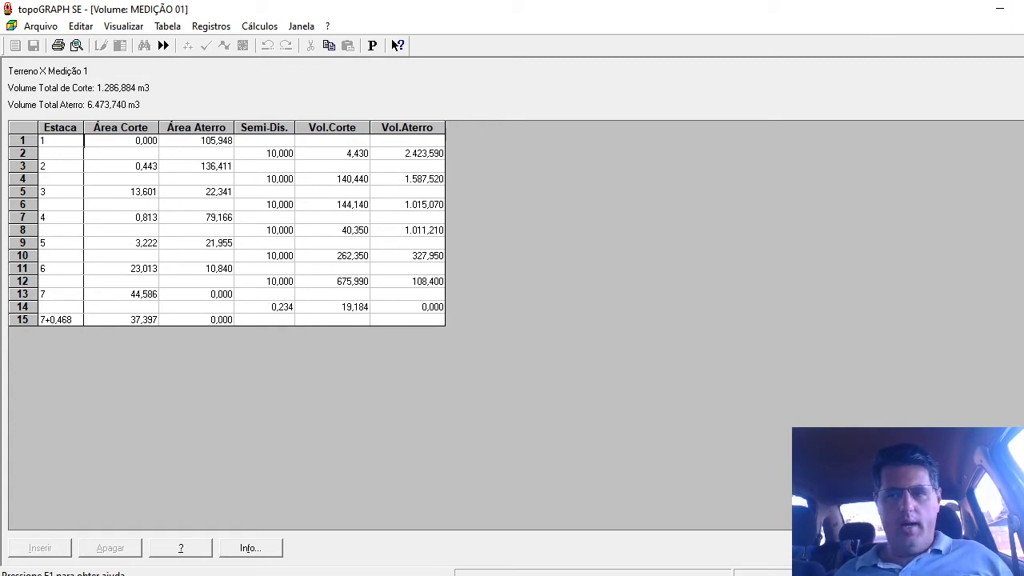
{"action": "left_click", "coordinate": [942, 32]}
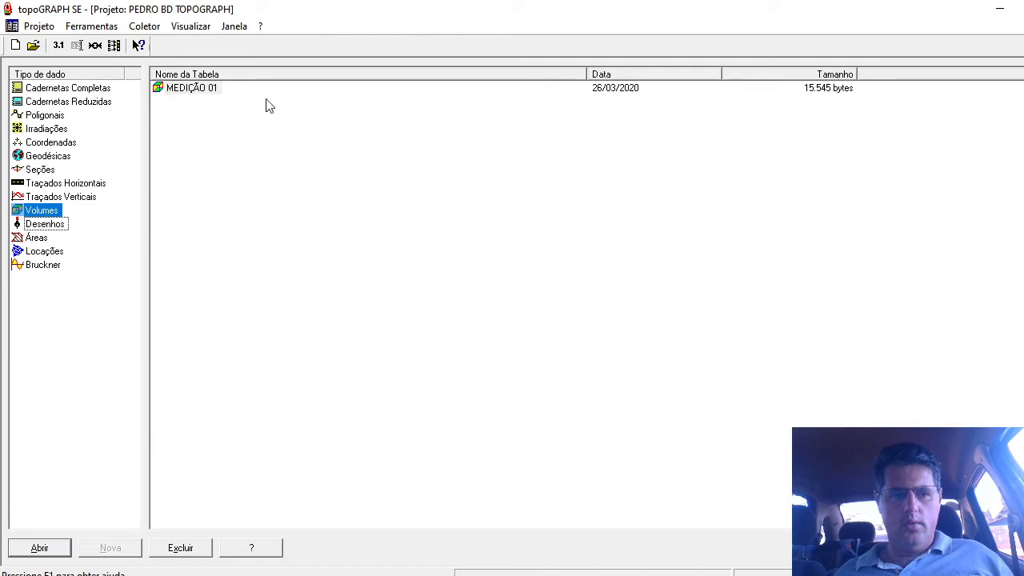
Create a new blank drawing without a template from the project's drawings.
{"action": "left_click", "coordinate": [40, 227]}
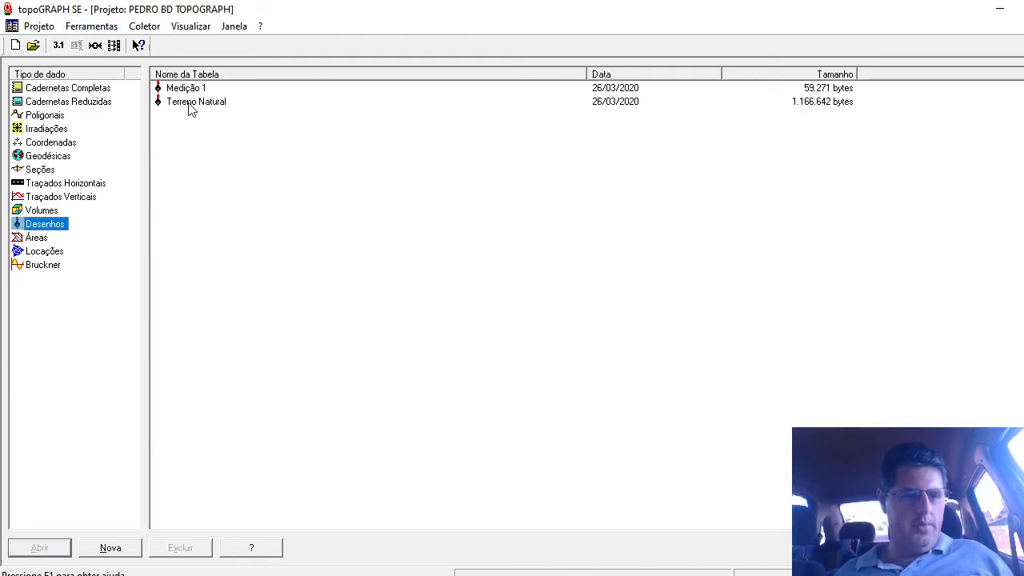
{"action": "left_click", "coordinate": [192, 89]}
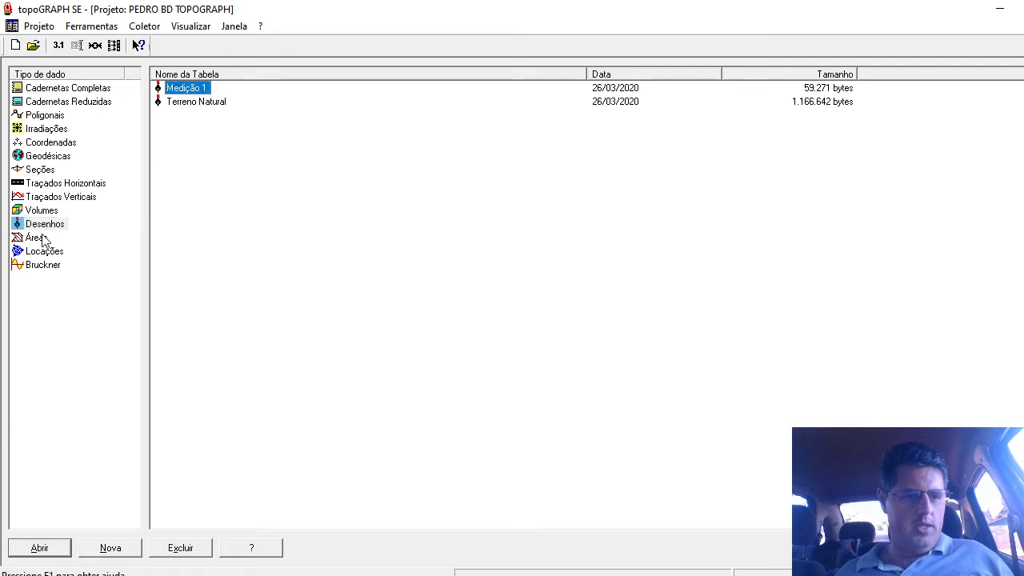
{"action": "double_click", "coordinate": [45, 225]}
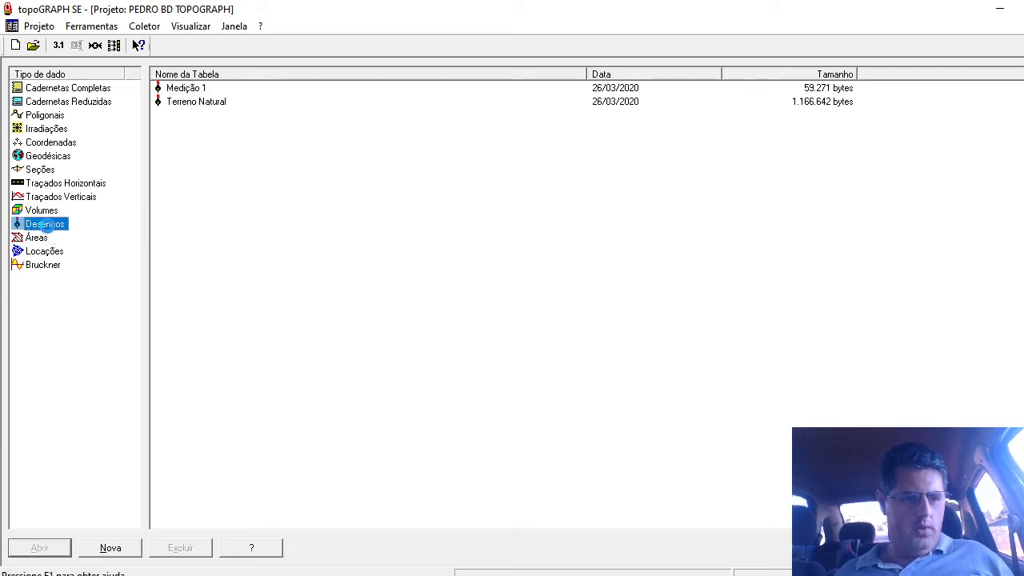
{"action": "left_click", "coordinate": [647, 312]}
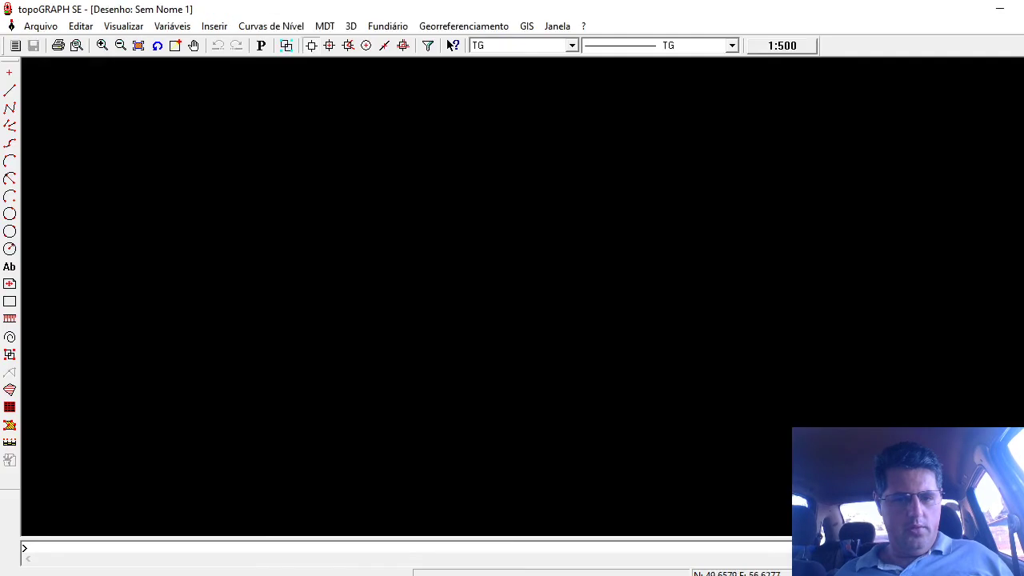
Load the ST PEDRO cross-sections into it, then close everything without saving.
{"action": "left_click", "coordinate": [36, 25]}
{"action": "mouse_move", "coordinate": [64, 179]}
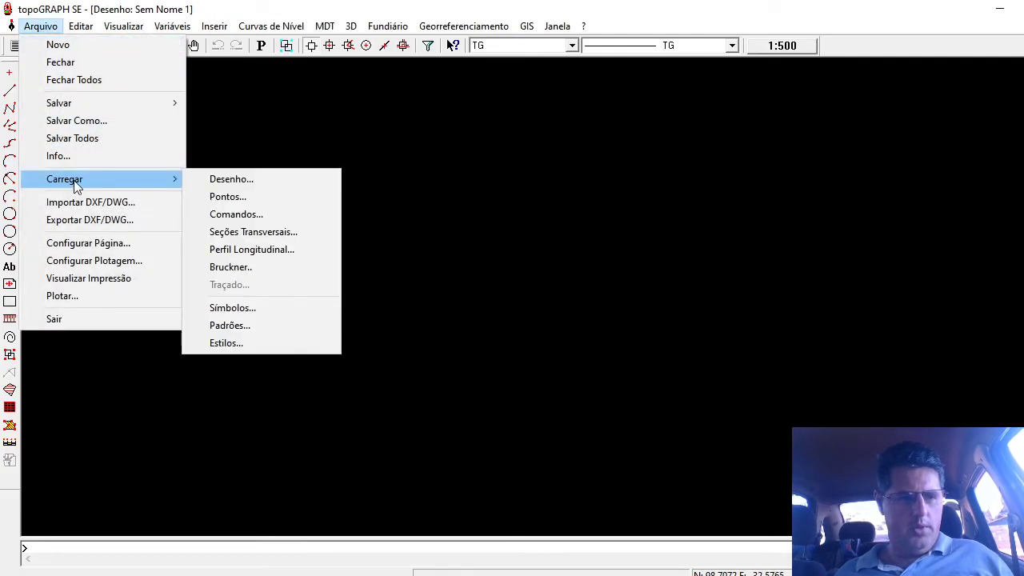
{"action": "left_click", "coordinate": [254, 232]}
{"action": "left_click", "coordinate": [438, 170]}
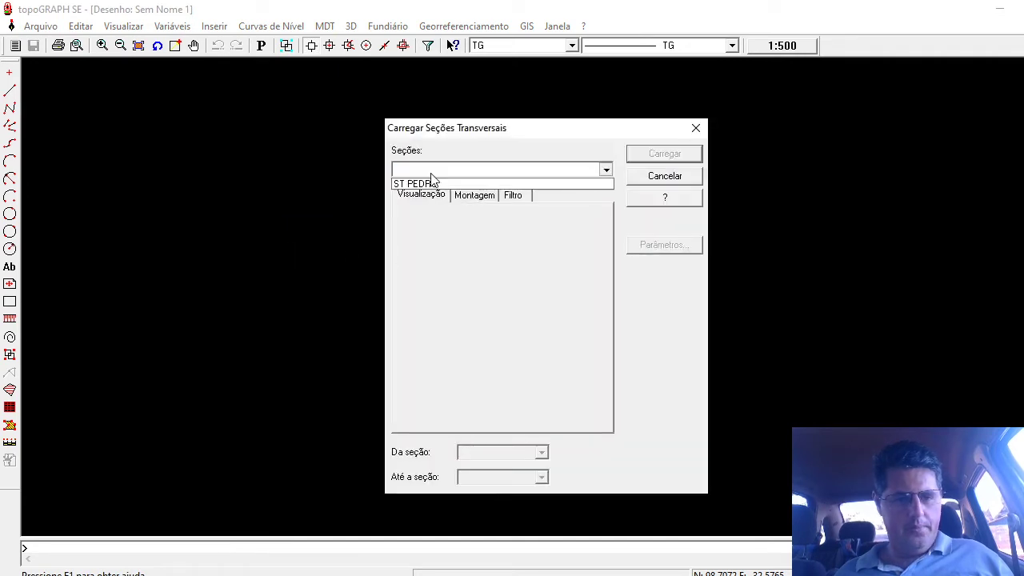
{"action": "left_click", "coordinate": [428, 184]}
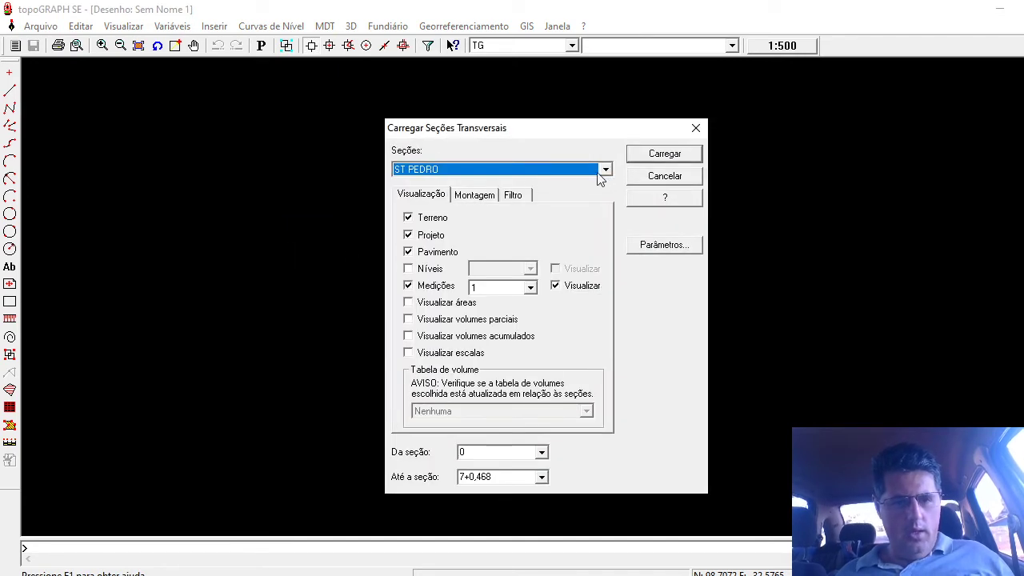
{"action": "left_click", "coordinate": [650, 155]}
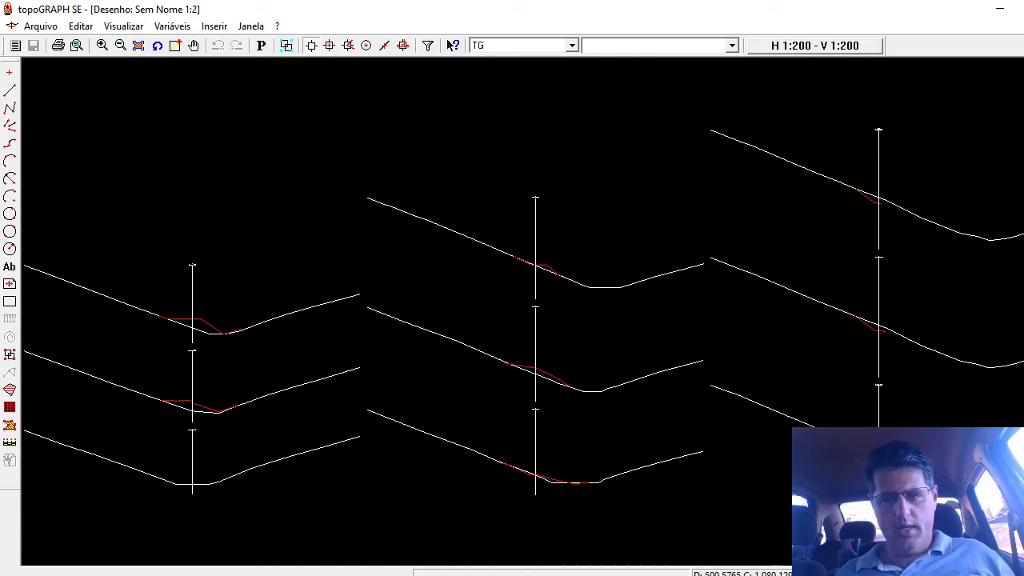
{"action": "key", "text": "ctrl+F4"}
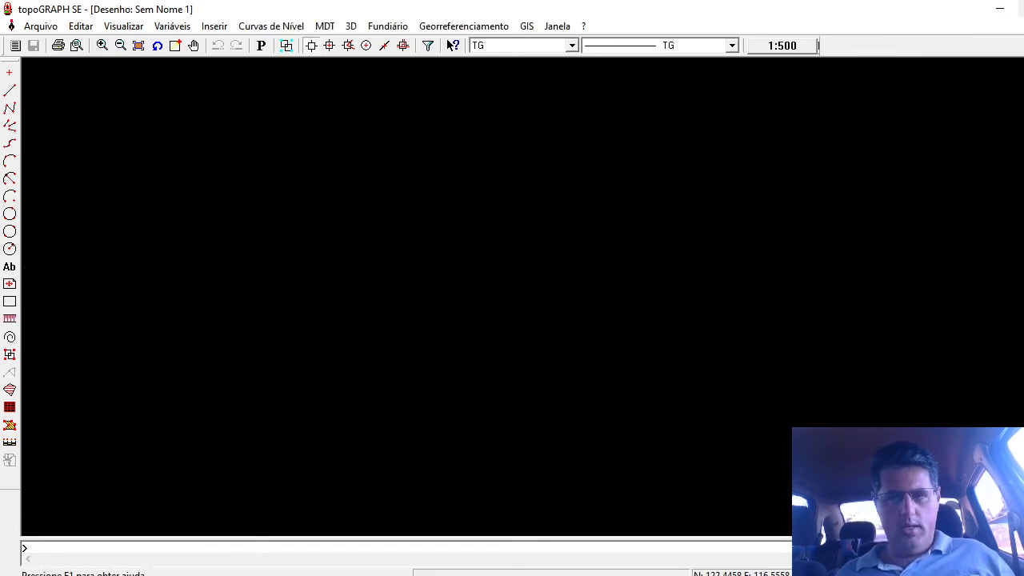
{"action": "key", "text": "ctrl+F4"}
{"action": "left_click", "coordinate": [538, 328]}
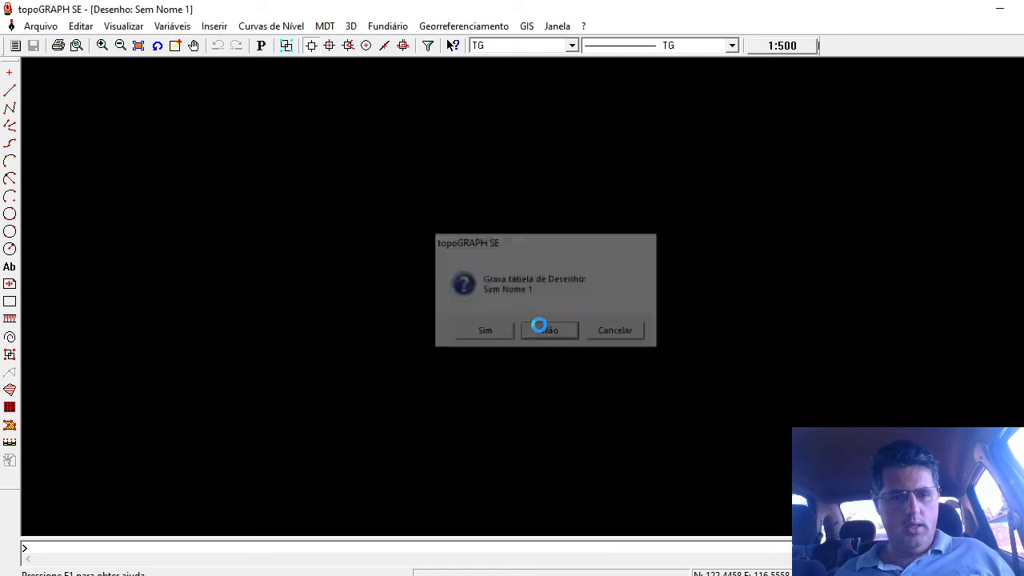
Turn on a frame with 50 mm grid for the ST PEDRO sections and save the table.
{"action": "left_click", "coordinate": [36, 170]}
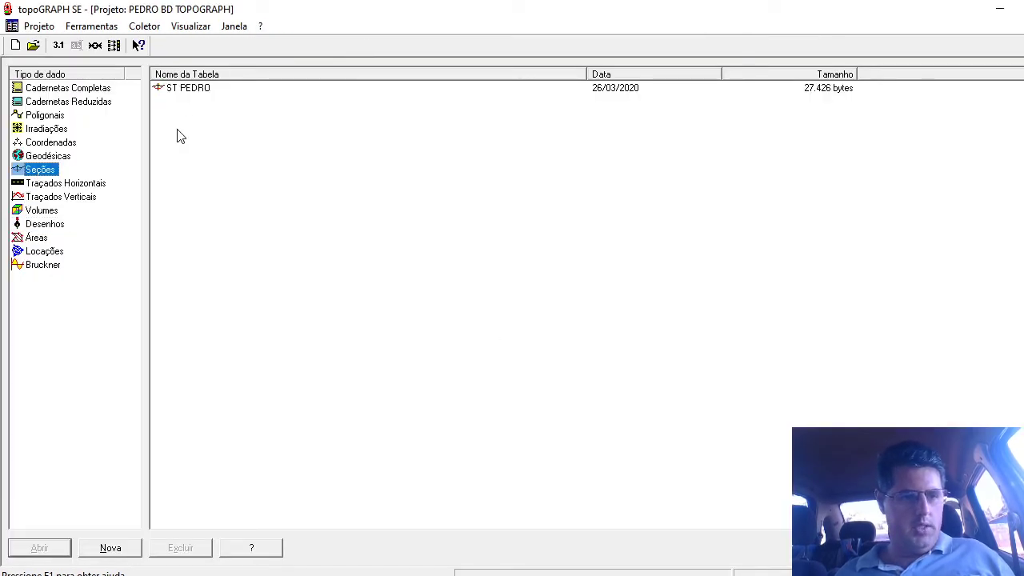
{"action": "double_click", "coordinate": [188, 88]}
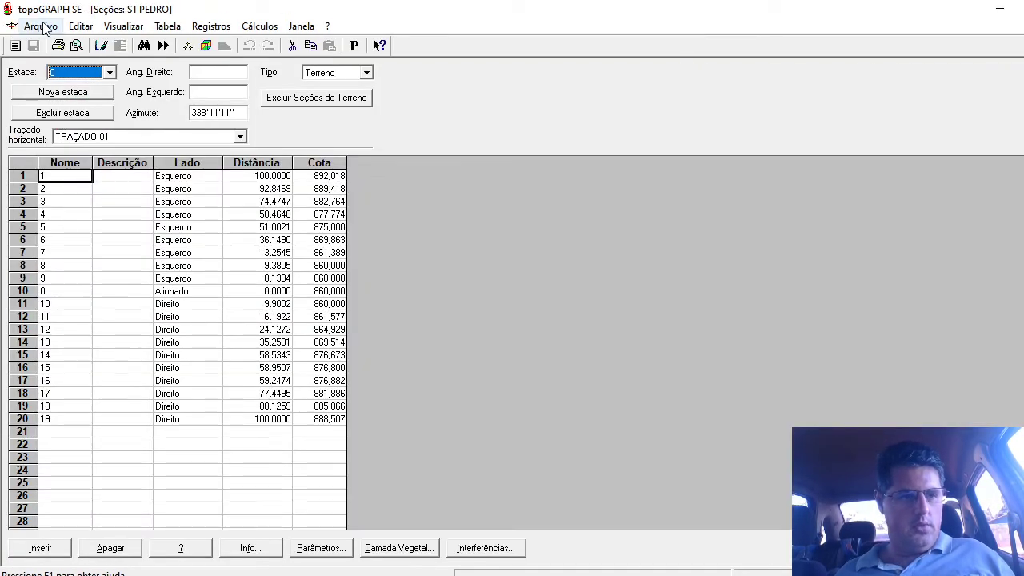
{"action": "left_click", "coordinate": [39, 27]}
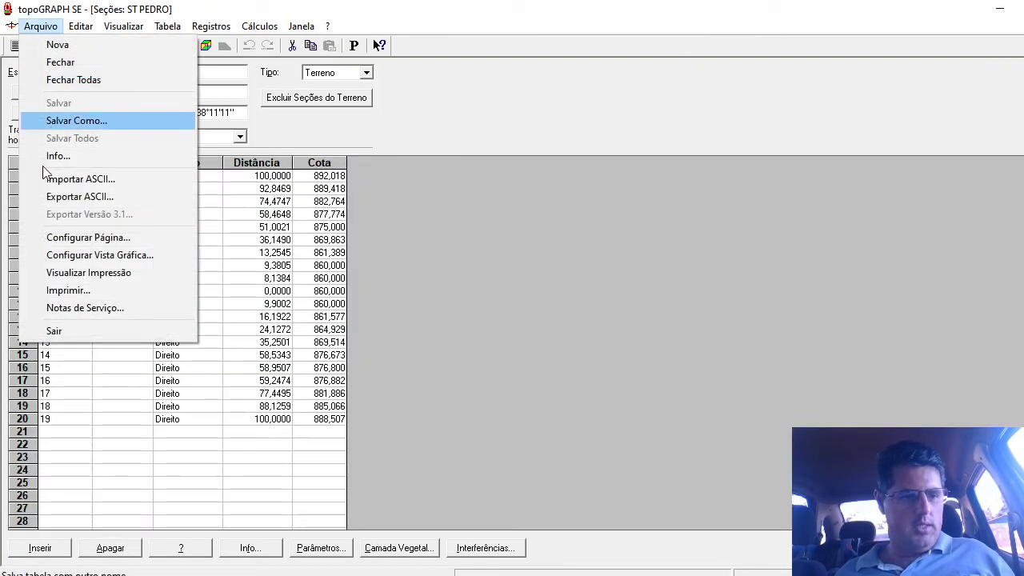
{"action": "left_click", "coordinate": [72, 256]}
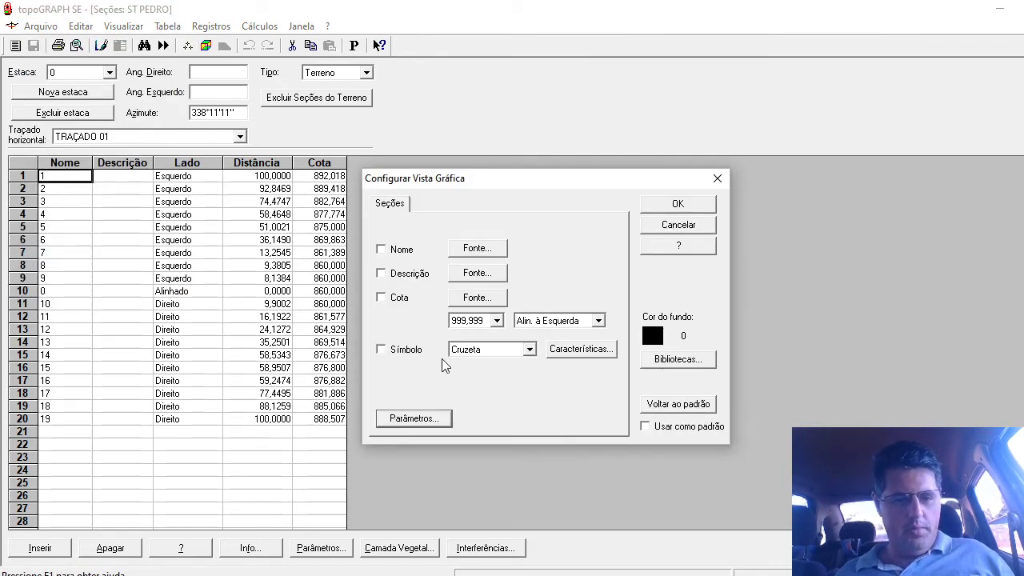
{"action": "left_click", "coordinate": [414, 419]}
{"action": "left_click", "coordinate": [366, 276]}
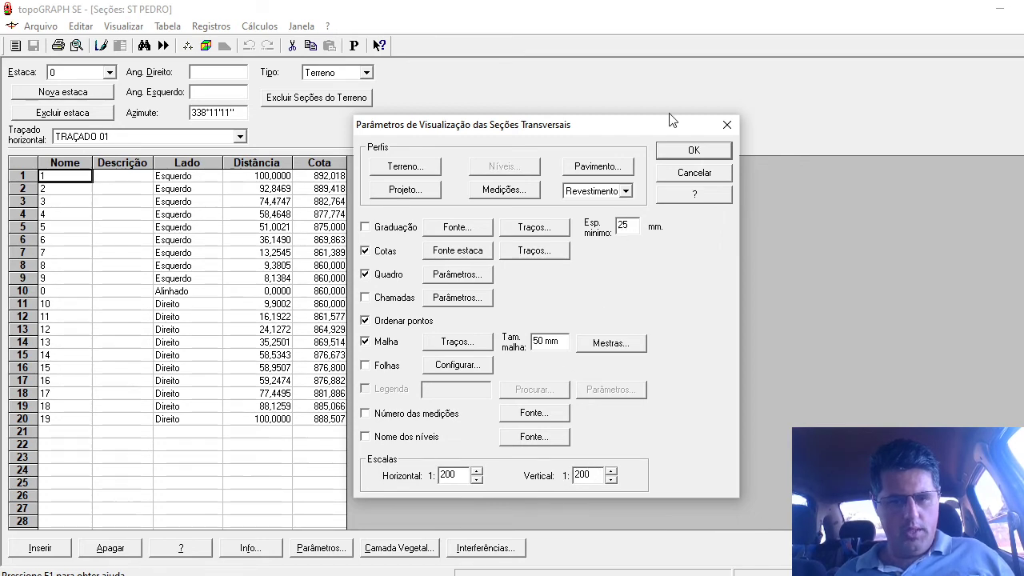
{"action": "left_click", "coordinate": [683, 152]}
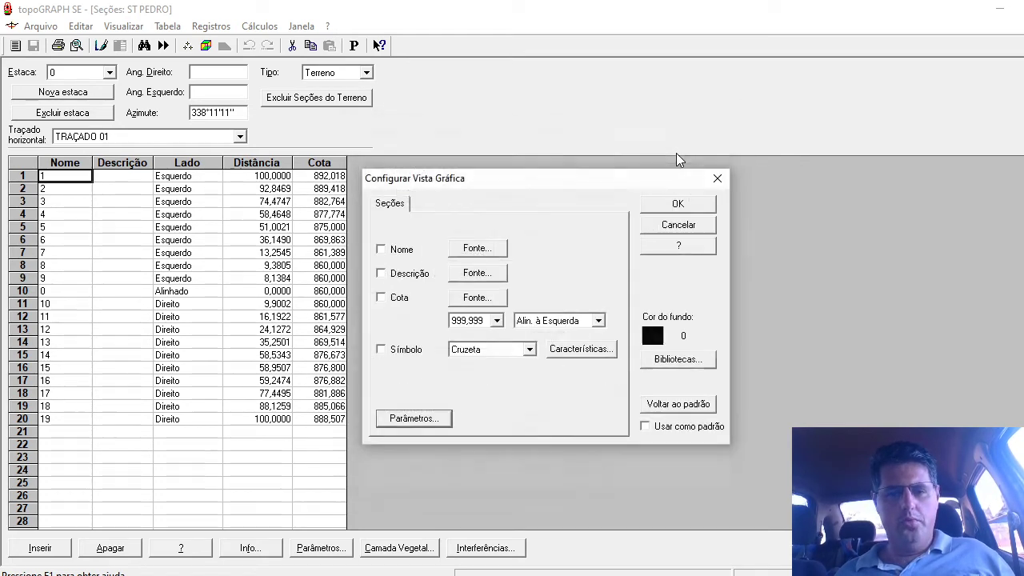
{"action": "left_click", "coordinate": [675, 205]}
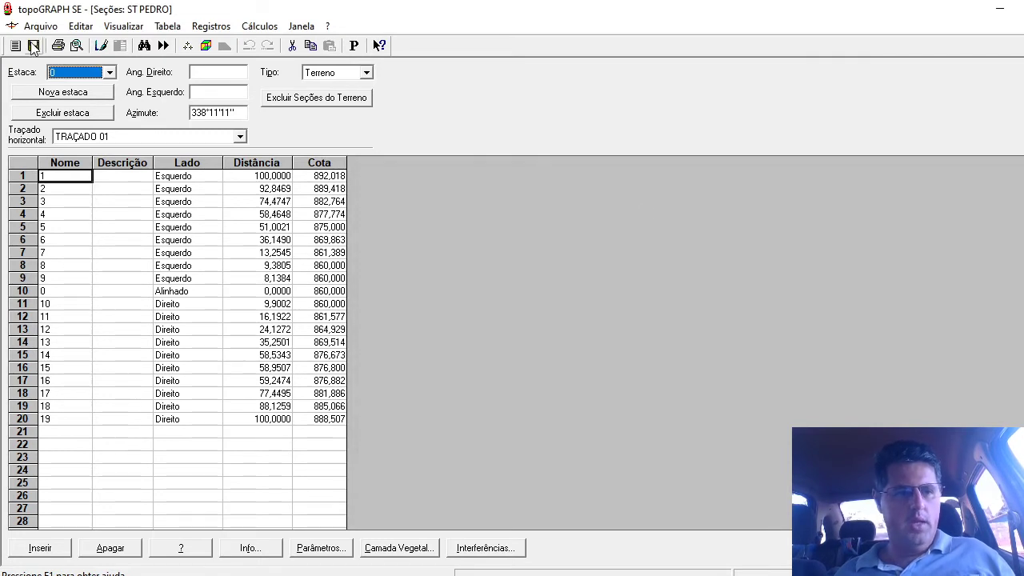
{"action": "left_click", "coordinate": [32, 48]}
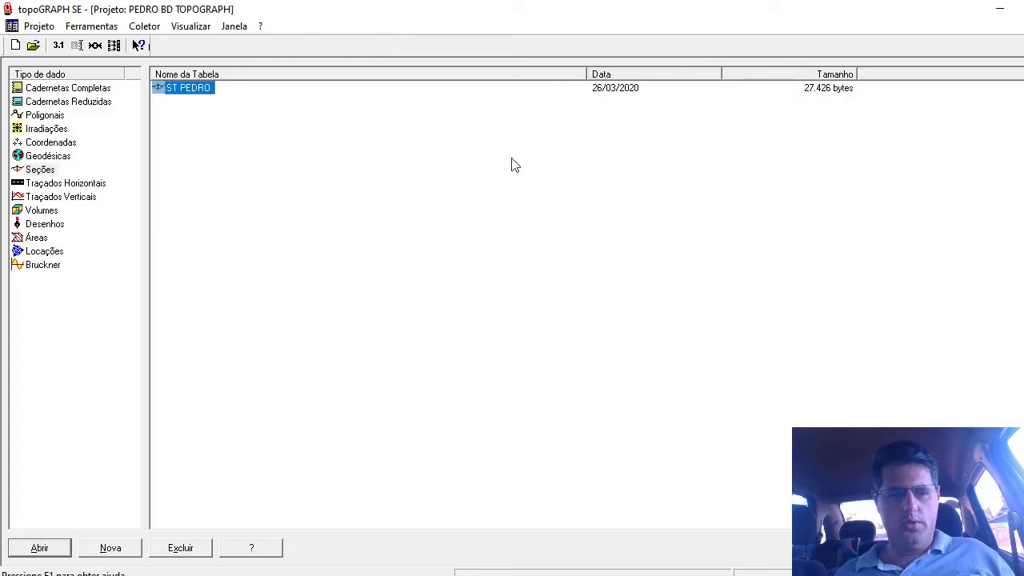
Load the ST PEDRO cross-sections into a new blank drawing.
{"action": "double_click", "coordinate": [35, 225]}
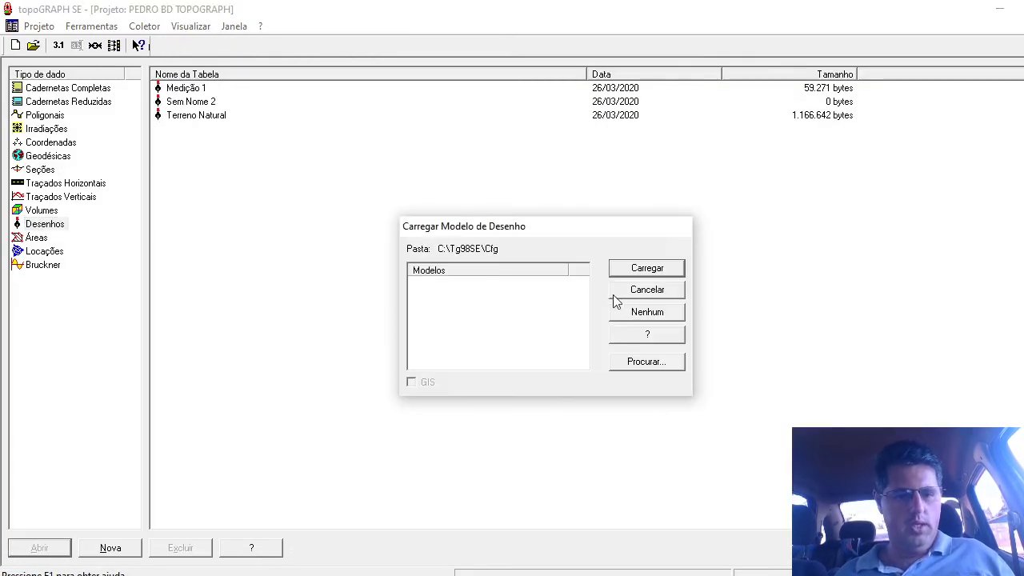
{"action": "left_click", "coordinate": [634, 311]}
{"action": "left_click", "coordinate": [38, 26]}
{"action": "mouse_move", "coordinate": [64, 178]}
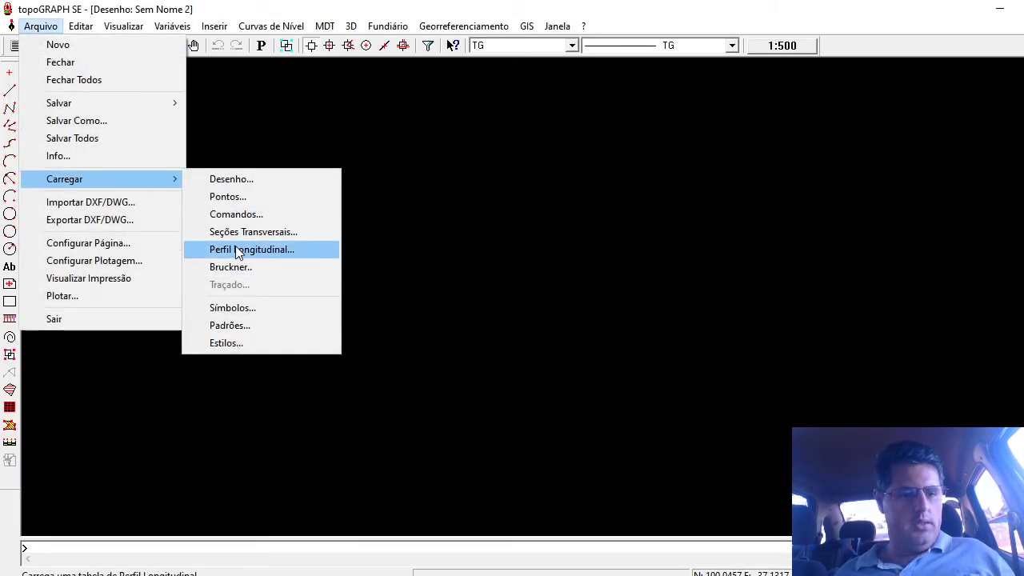
{"action": "left_click", "coordinate": [237, 231]}
{"action": "left_click", "coordinate": [495, 174]}
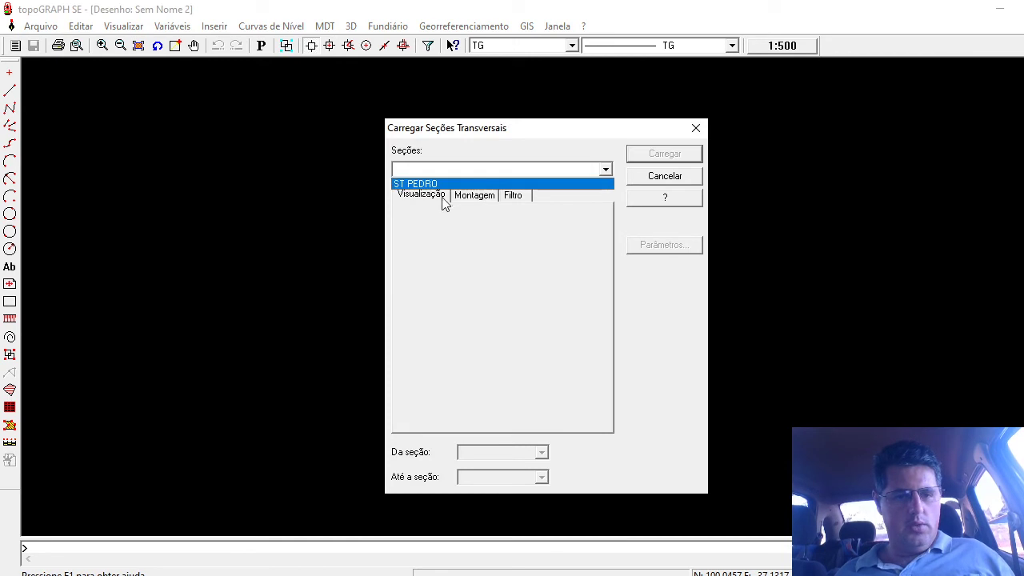
{"action": "left_click", "coordinate": [442, 186]}
{"action": "left_click", "coordinate": [480, 172]}
{"action": "left_click", "coordinate": [435, 184]}
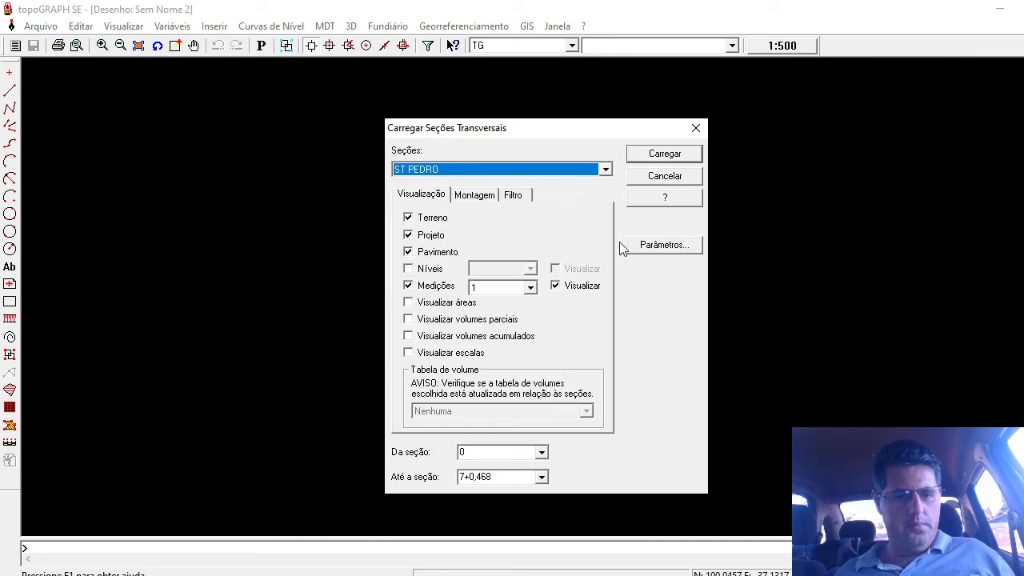
{"action": "left_click", "coordinate": [664, 153]}
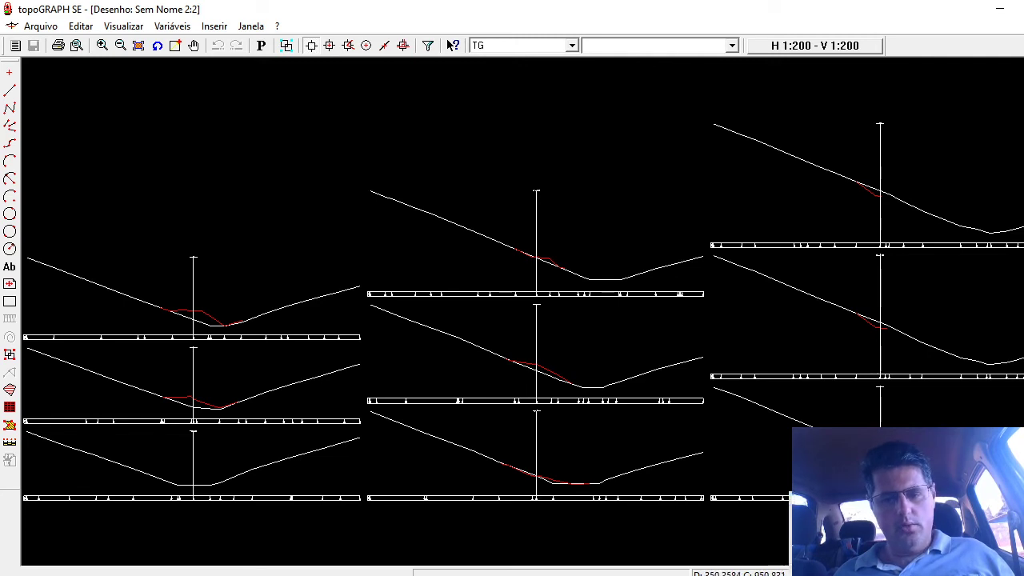
Start a DXF/DWG export of the sections and browse to the PEDRO C3D folder.
{"action": "left_click", "coordinate": [40, 25]}
{"action": "left_click", "coordinate": [40, 25]}
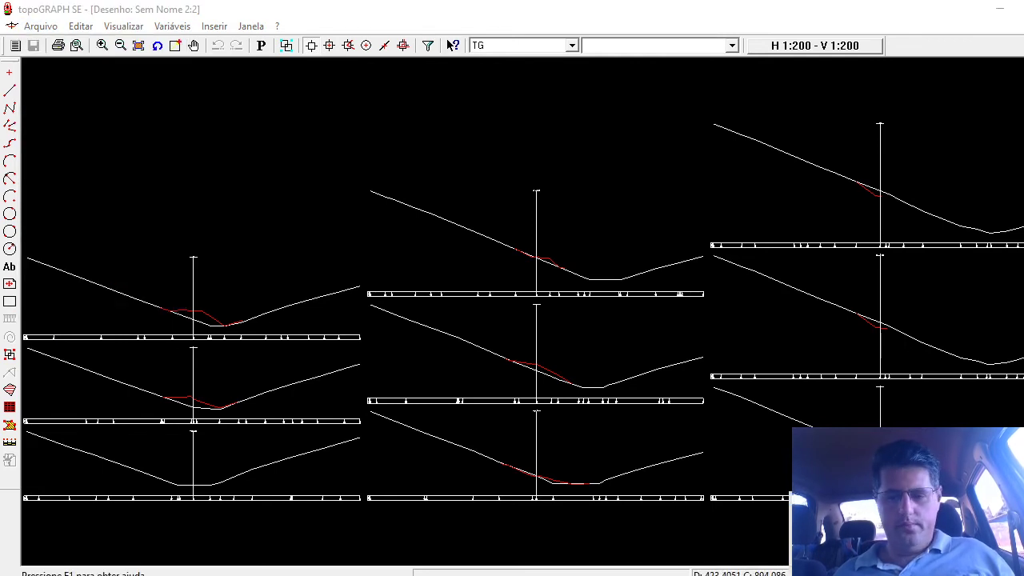
{"action": "left_click", "coordinate": [40, 25]}
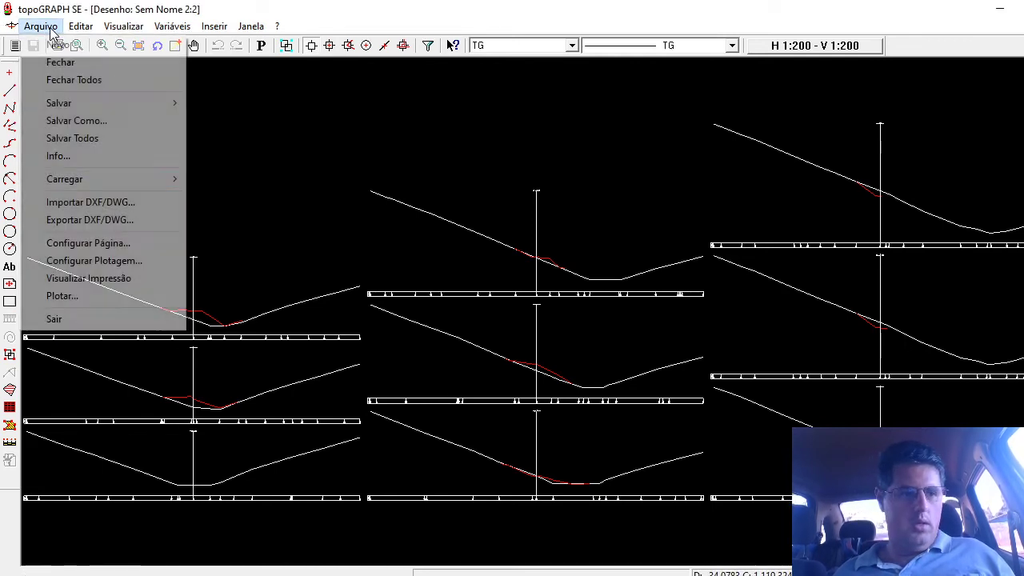
{"action": "left_click", "coordinate": [90, 220]}
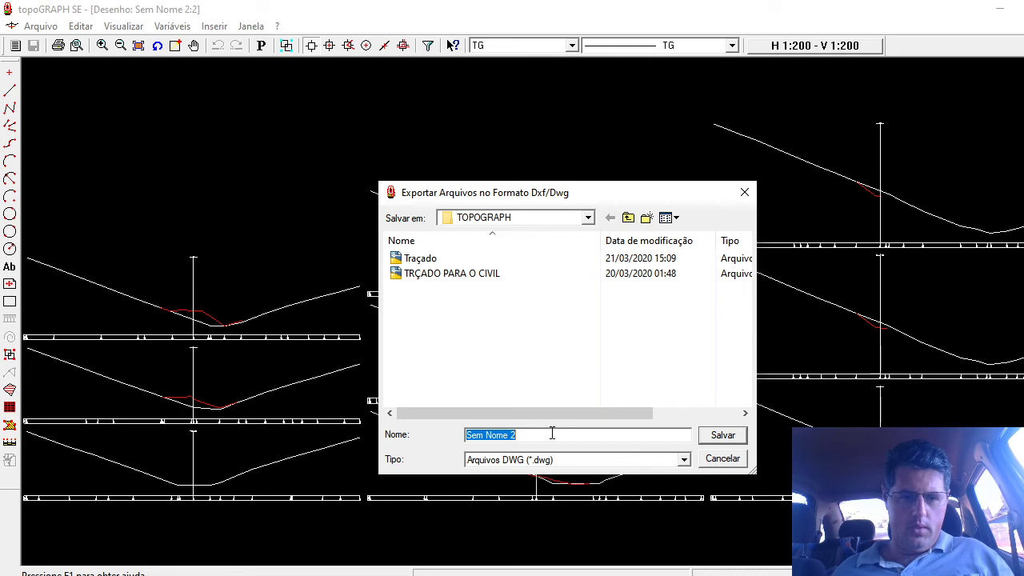
{"action": "left_click", "coordinate": [628, 218]}
{"action": "left_click", "coordinate": [628, 218]}
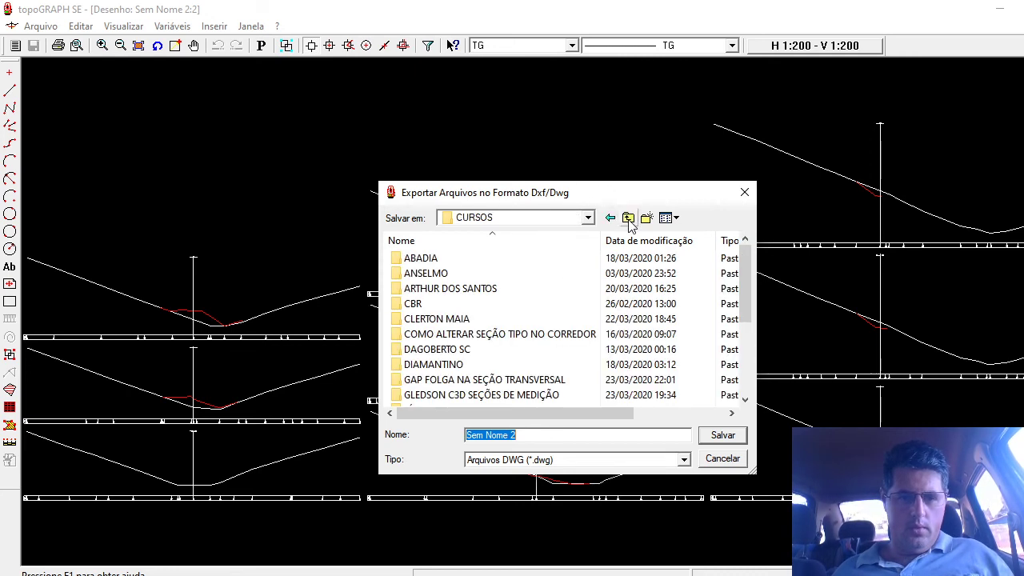
{"action": "left_click", "coordinate": [402, 322]}
{"action": "scroll", "coordinate": [416, 336], "scroll_direction": "down", "scroll_amount": 2}
{"action": "scroll", "coordinate": [439, 370], "scroll_direction": "down", "scroll_amount": 2}
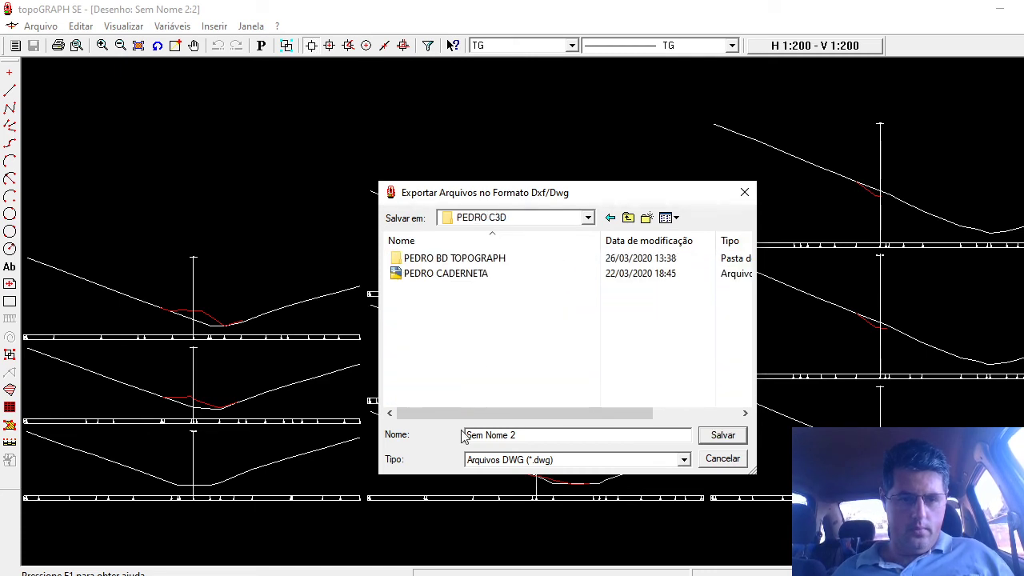
Export them as SEÇÕES TRANSVERSAIS.dwg and close the cross-sections drawing.
{"action": "triple_click", "coordinate": [563, 432]}
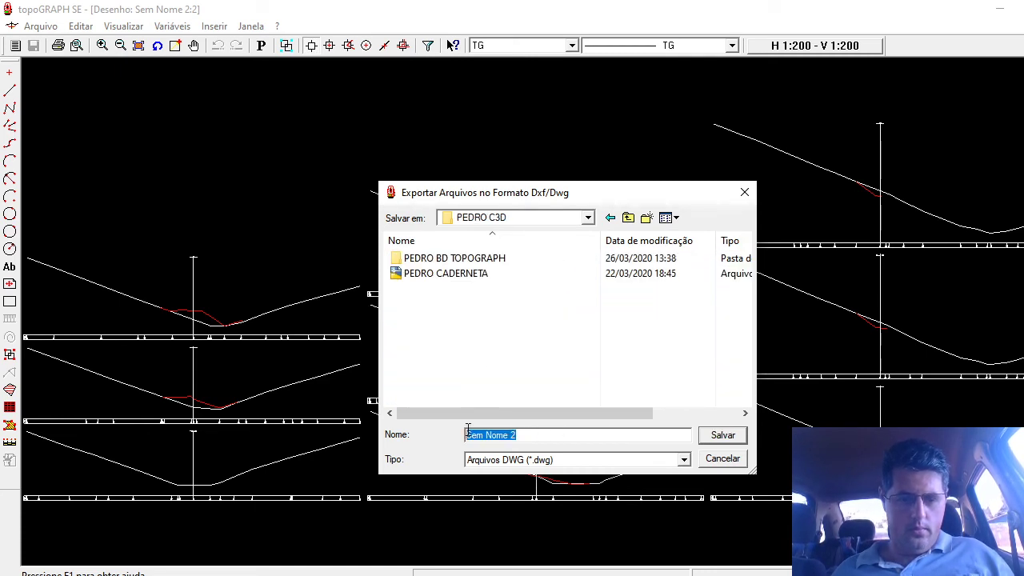
{"action": "type", "text": "SECÕ"}
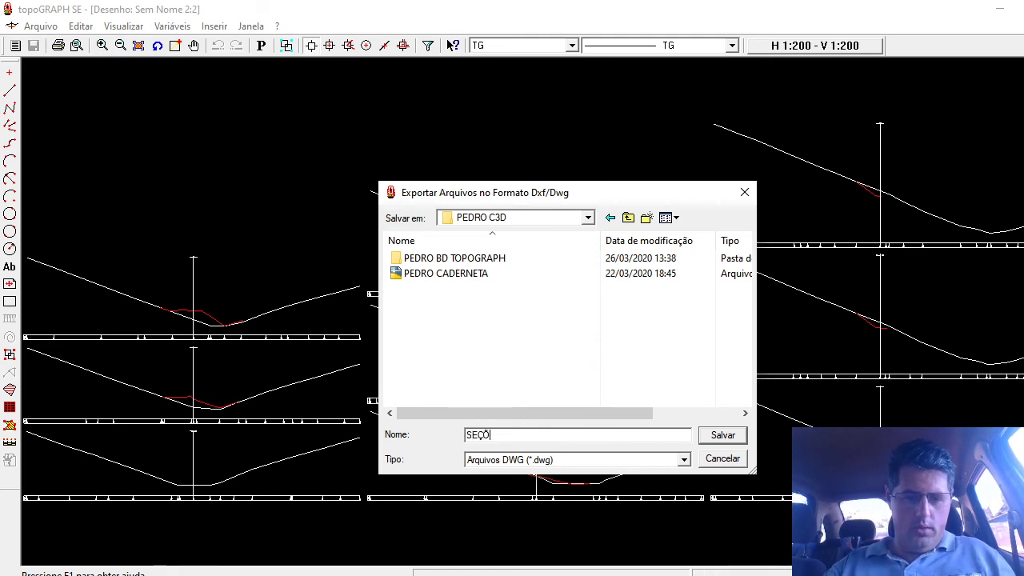
{"action": "key", "text": "BackSpace"}
{"action": "key", "text": "BackSpace"}
{"action": "type", "text": "ES TRA"}
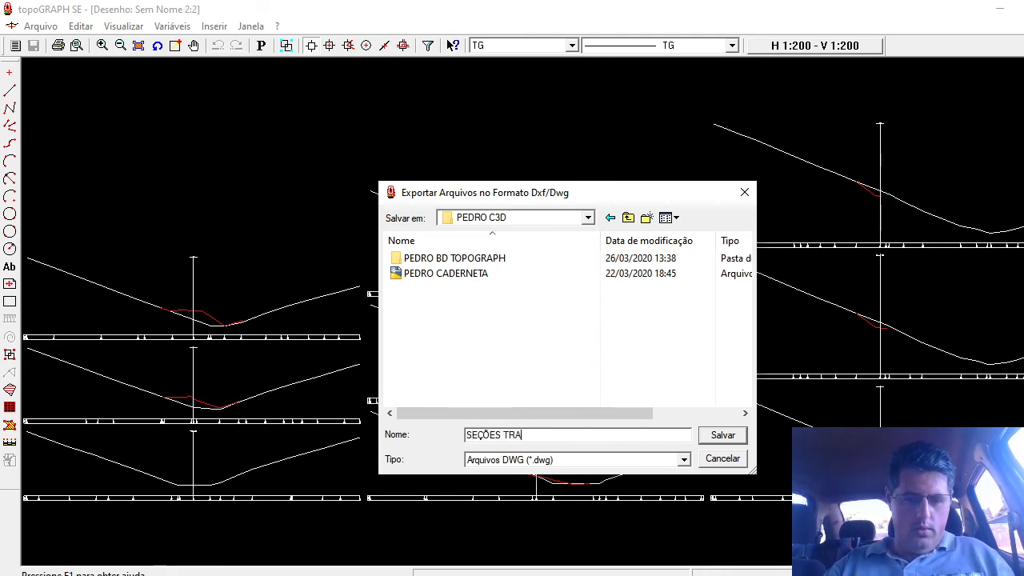
{"action": "type", "text": "NSVERSAIS"}
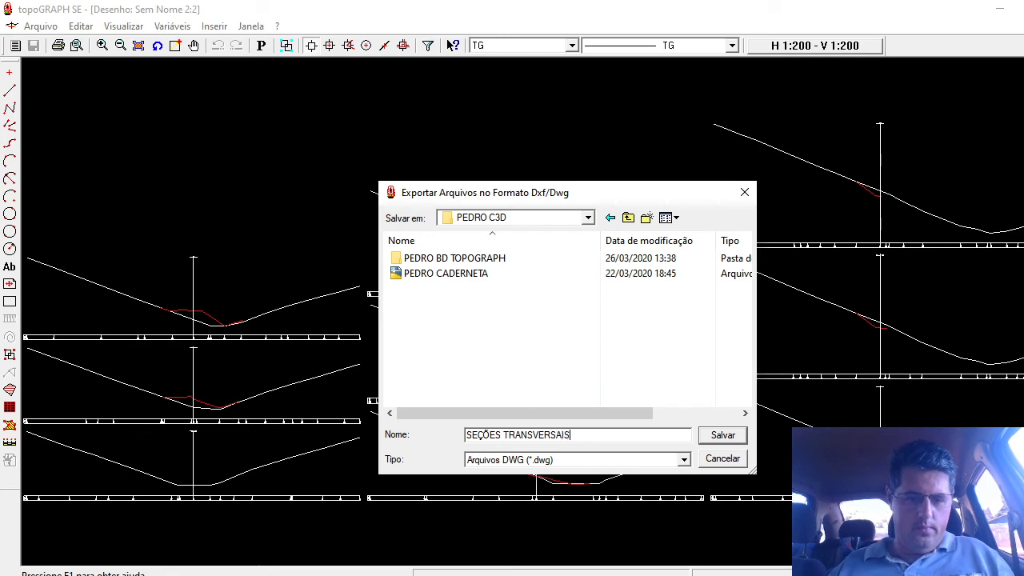
{"action": "left_click", "coordinate": [720, 437]}
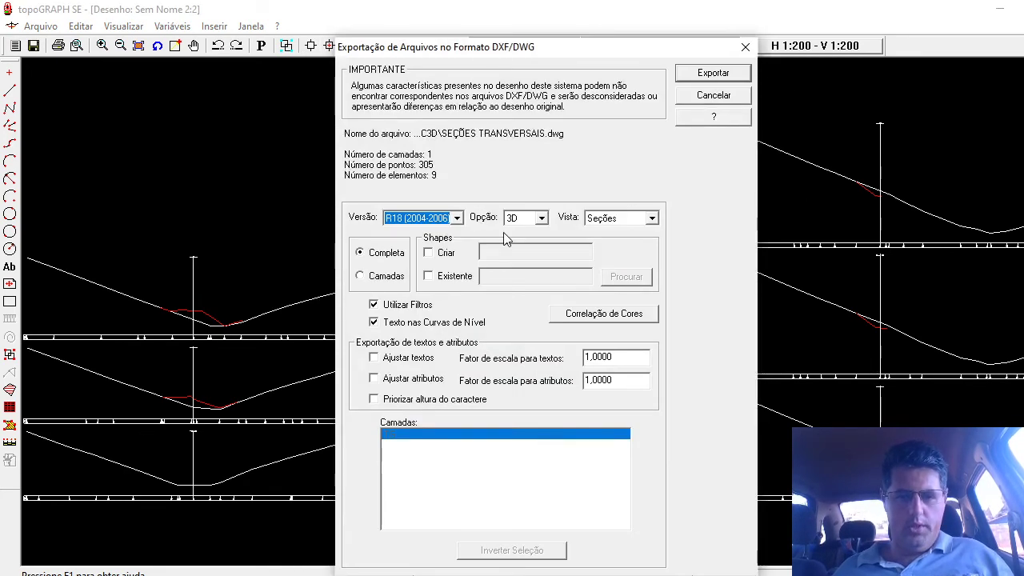
{"action": "left_click", "coordinate": [712, 73]}
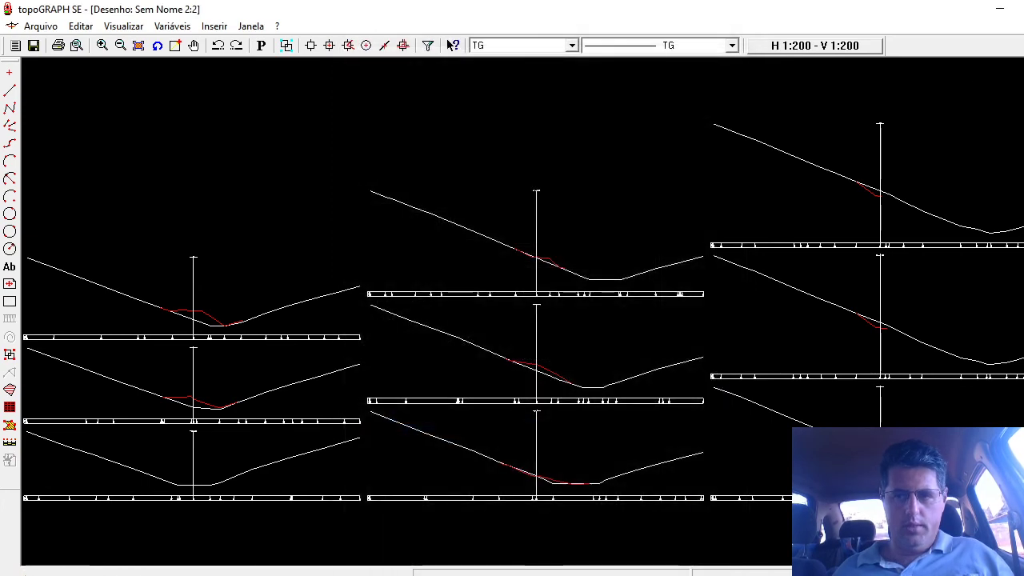
{"action": "key", "text": "ctrl+F4"}
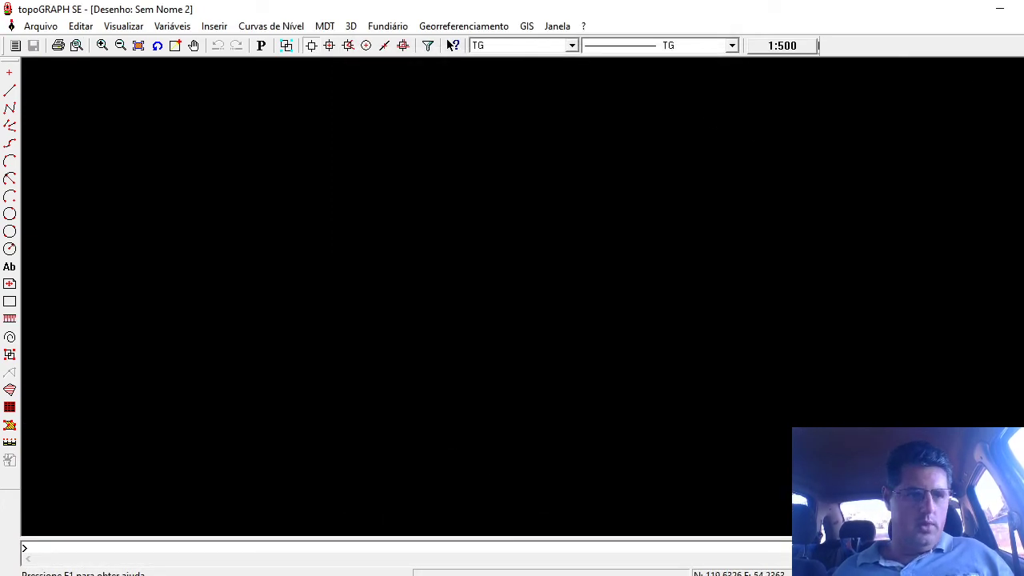
Discard the untitled drawing Sem Nome 2 and open the Terreno Natural drawing.
{"action": "key", "text": "ctrl+F4"}
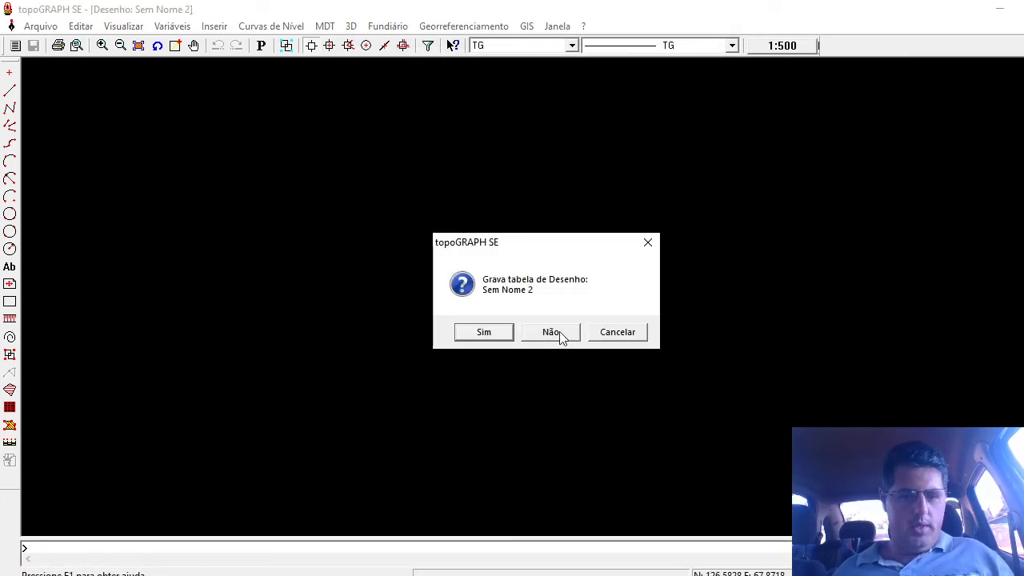
{"action": "left_click", "coordinate": [552, 332]}
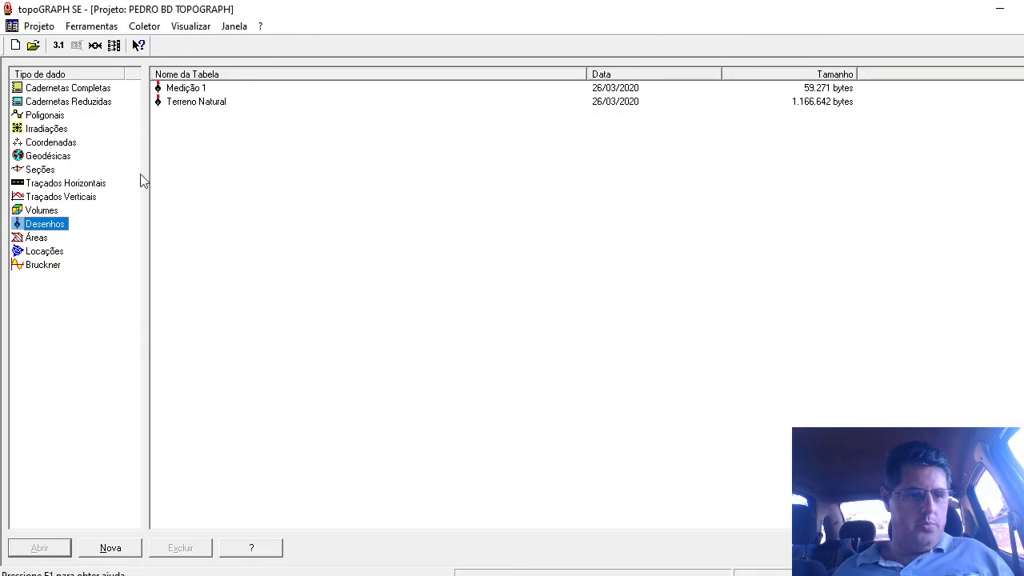
{"action": "double_click", "coordinate": [197, 102]}
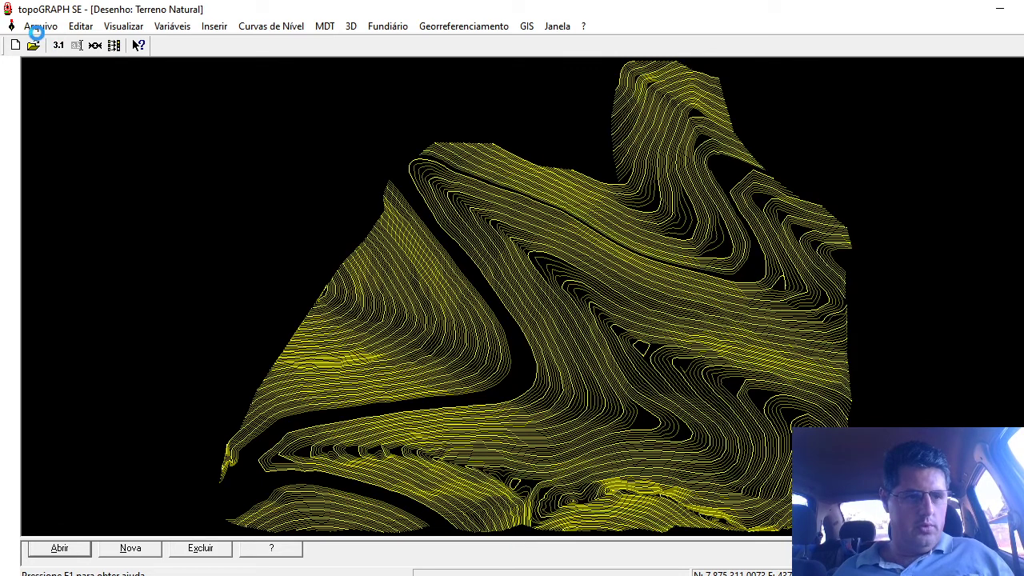
Export Terreno Natural as Terreno Natural.dwg, then close the drawing.
{"action": "left_click", "coordinate": [38, 26]}
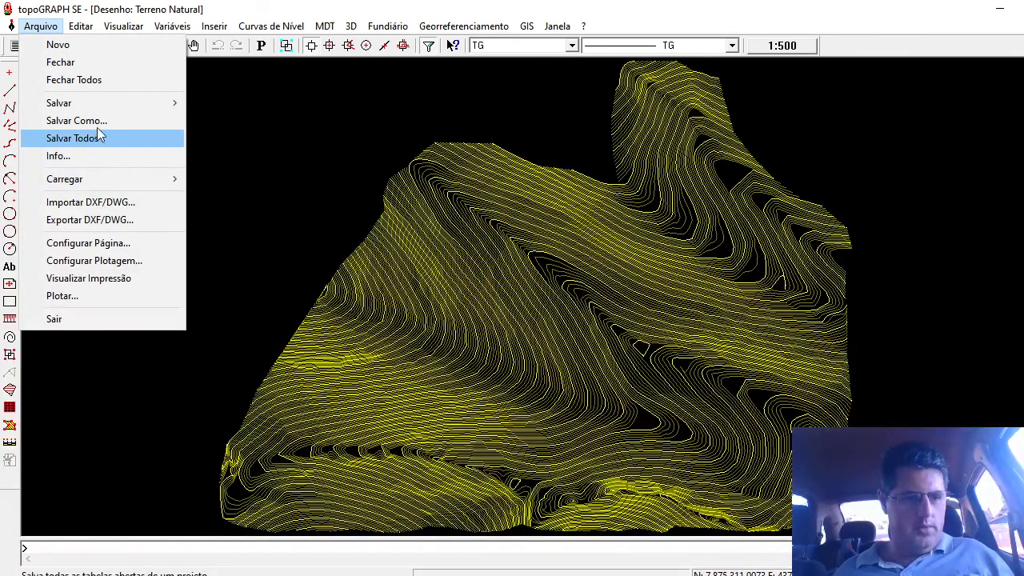
{"action": "left_click", "coordinate": [90, 222]}
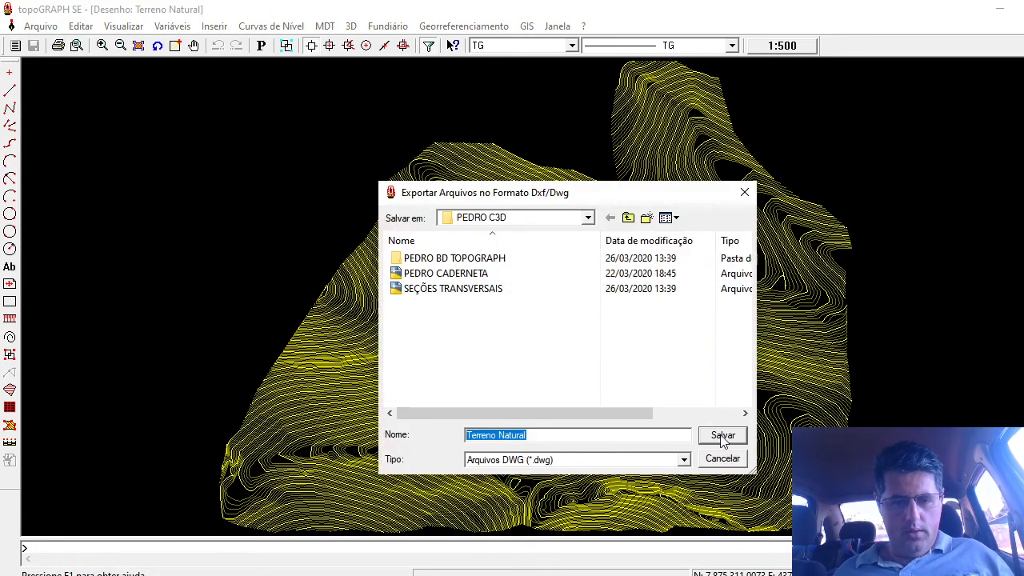
{"action": "left_click", "coordinate": [724, 439]}
{"action": "left_click", "coordinate": [711, 74]}
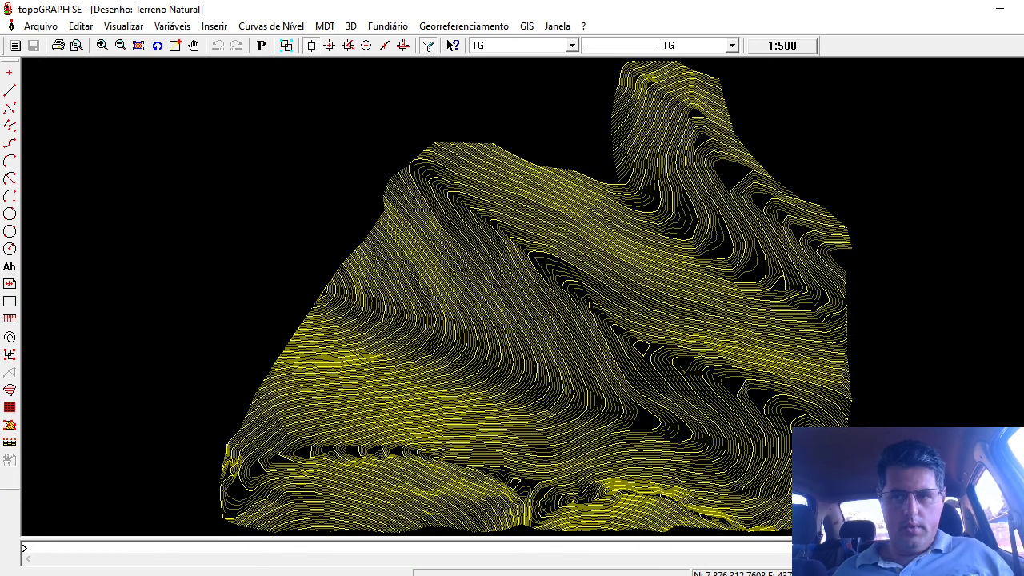
{"action": "key", "text": "ctrl+F4"}
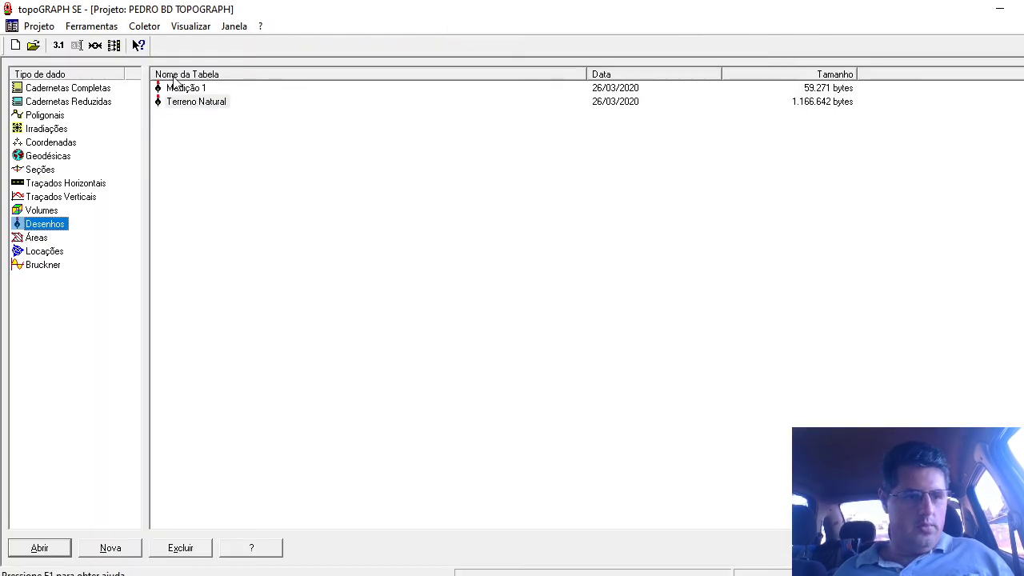
Export Medição 1 as a DWG into PEDRO C3D, close the drawing, and exit topoGRAPH SE.
{"action": "double_click", "coordinate": [176, 88]}
{"action": "left_click", "coordinate": [40, 26]}
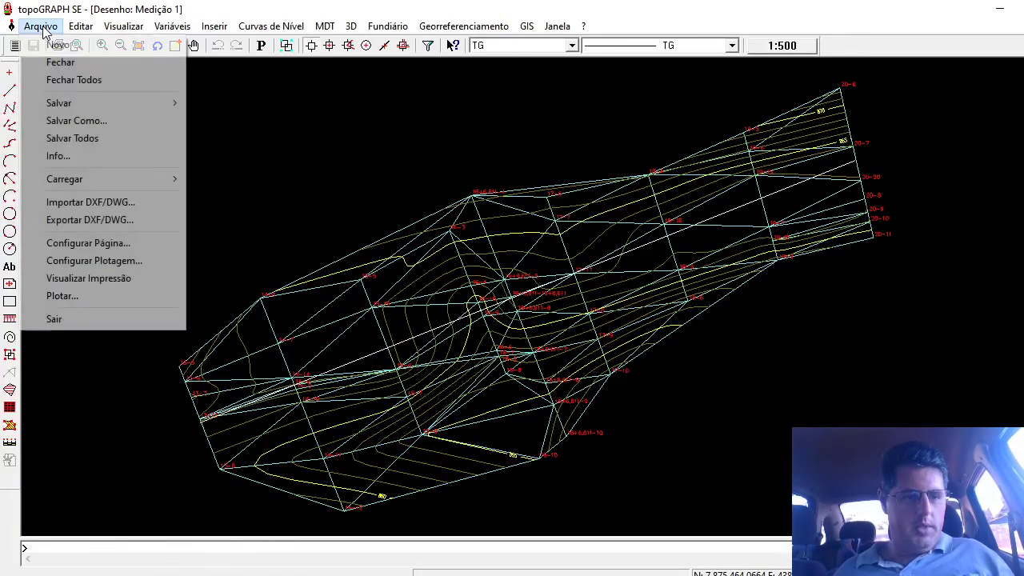
{"action": "left_click", "coordinate": [84, 220]}
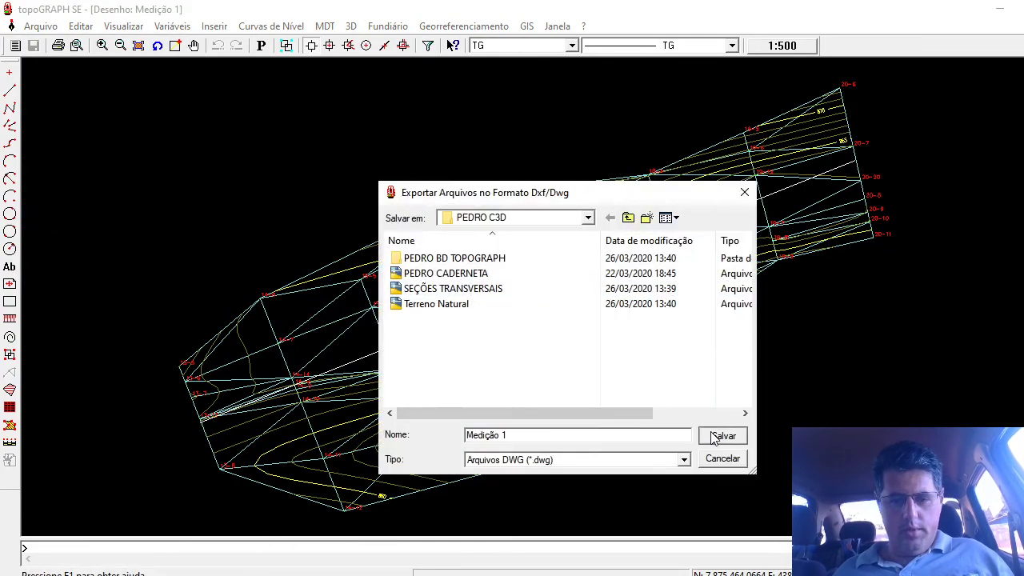
{"action": "left_click", "coordinate": [714, 439]}
{"action": "left_click", "coordinate": [710, 79]}
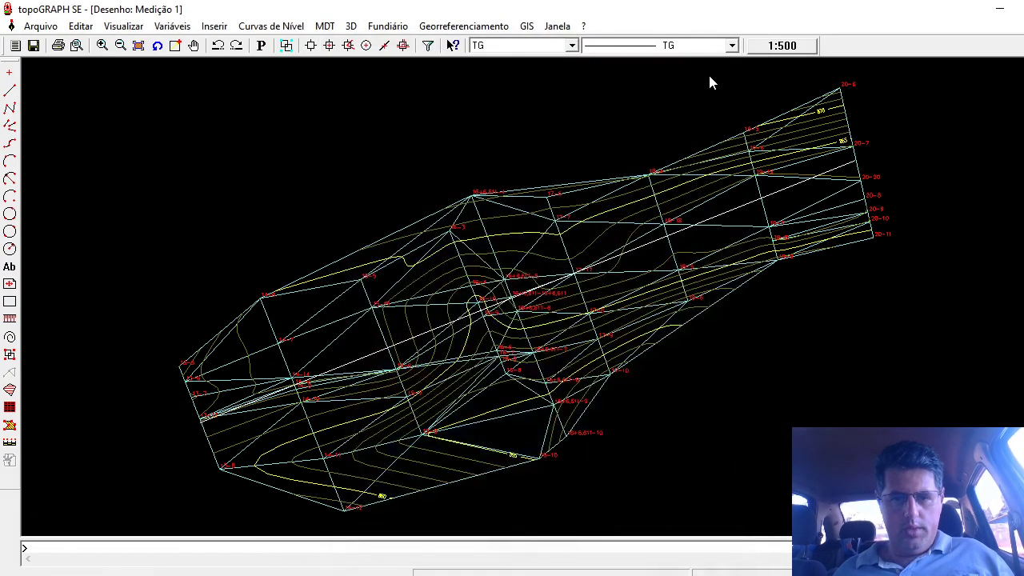
{"action": "key", "text": "ctrl+F4"}
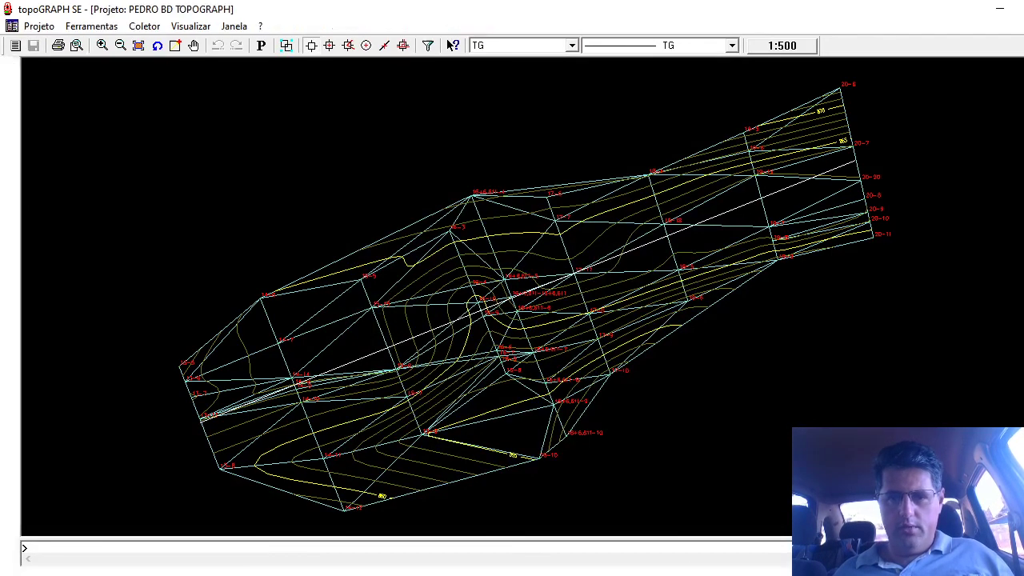
{"action": "left_click", "coordinate": [1018, 8]}
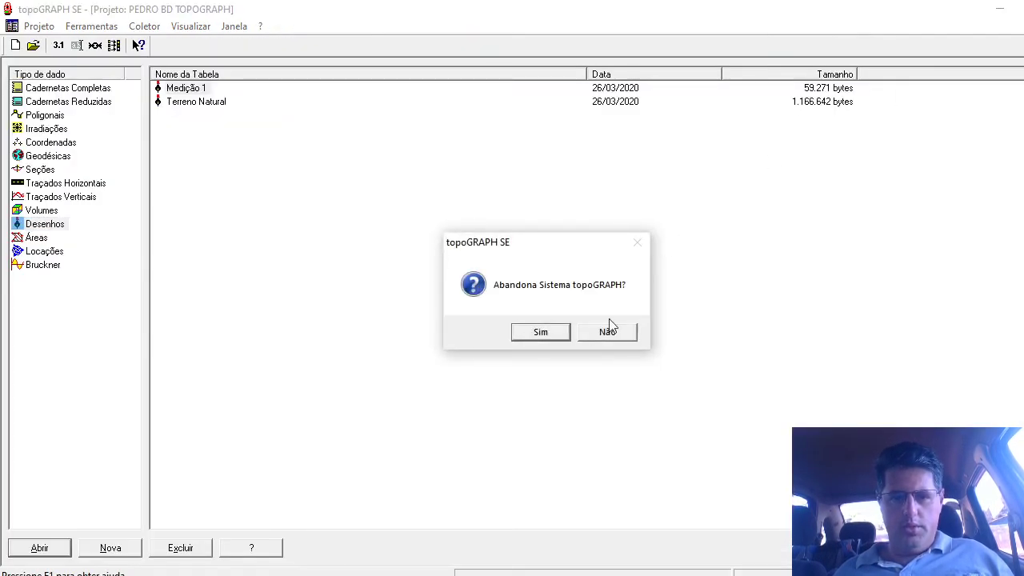